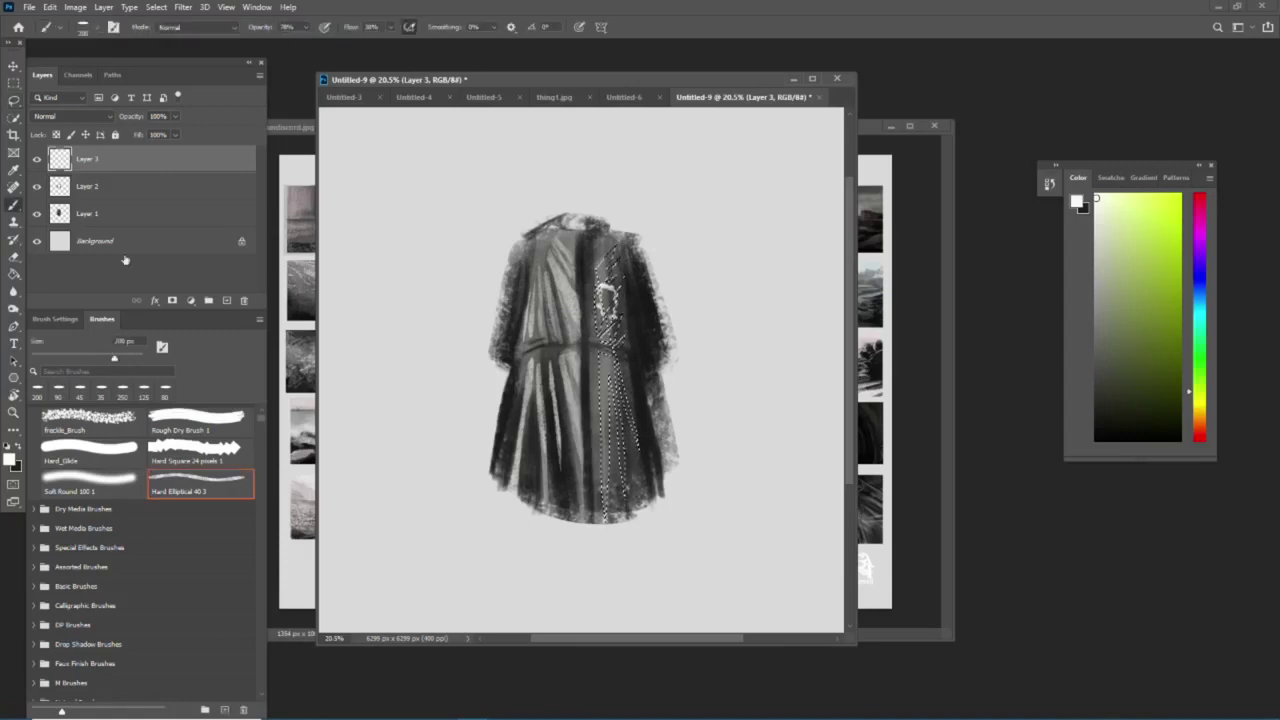
# - Enlarge the brush to 500 px and deselect the coat painting
pyautogui.press(']')
pyautogui.press(']')
pyautogui.press(']')
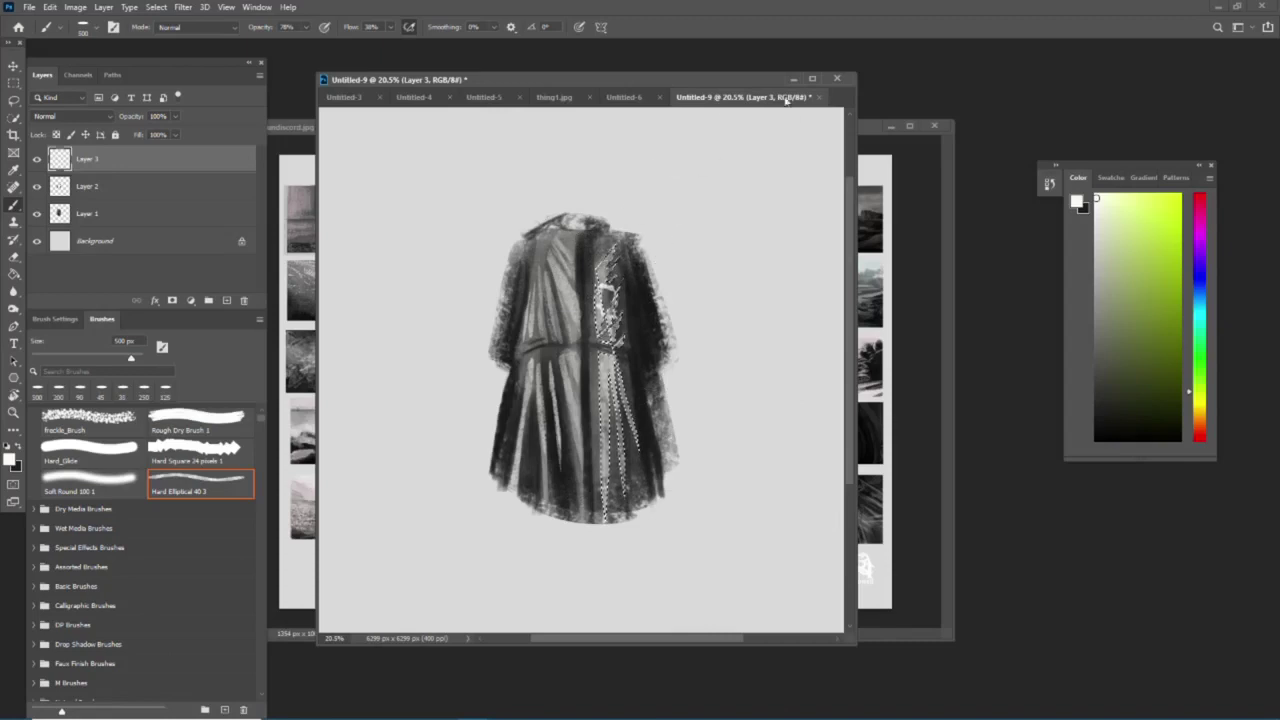
pyautogui.click(156, 7)
pyautogui.click(161, 36)
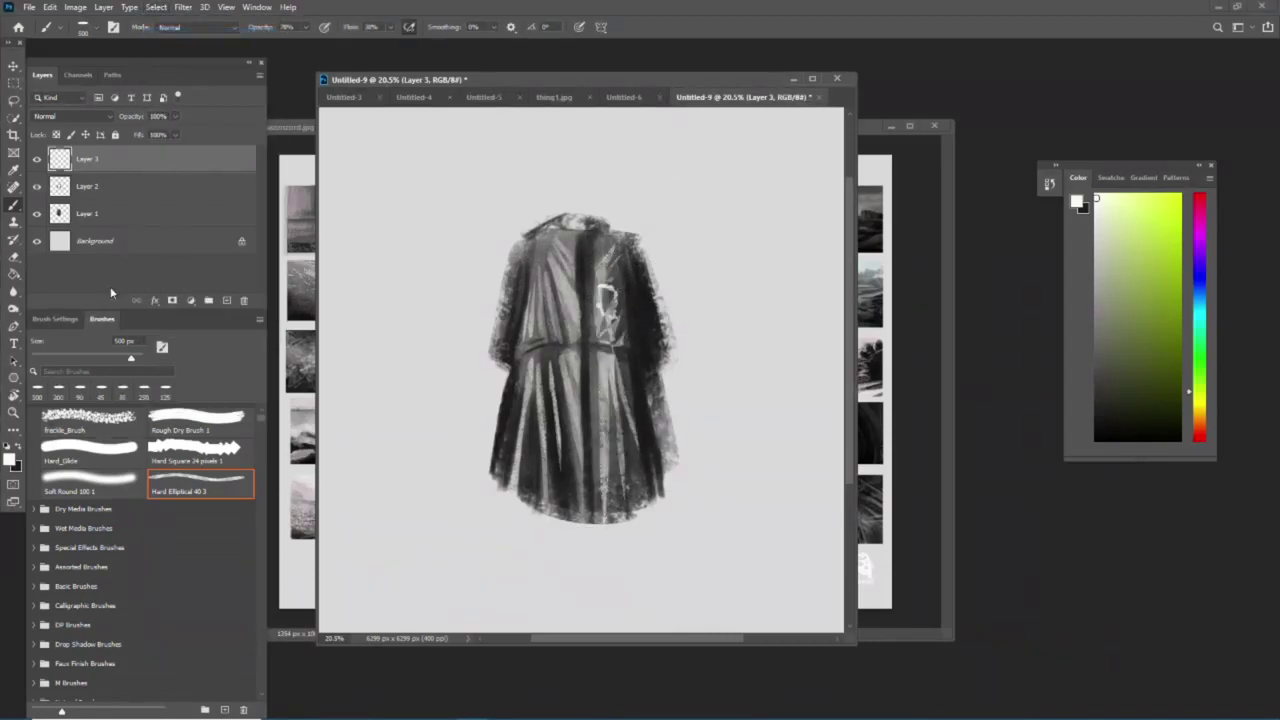
pyautogui.click(13, 256)
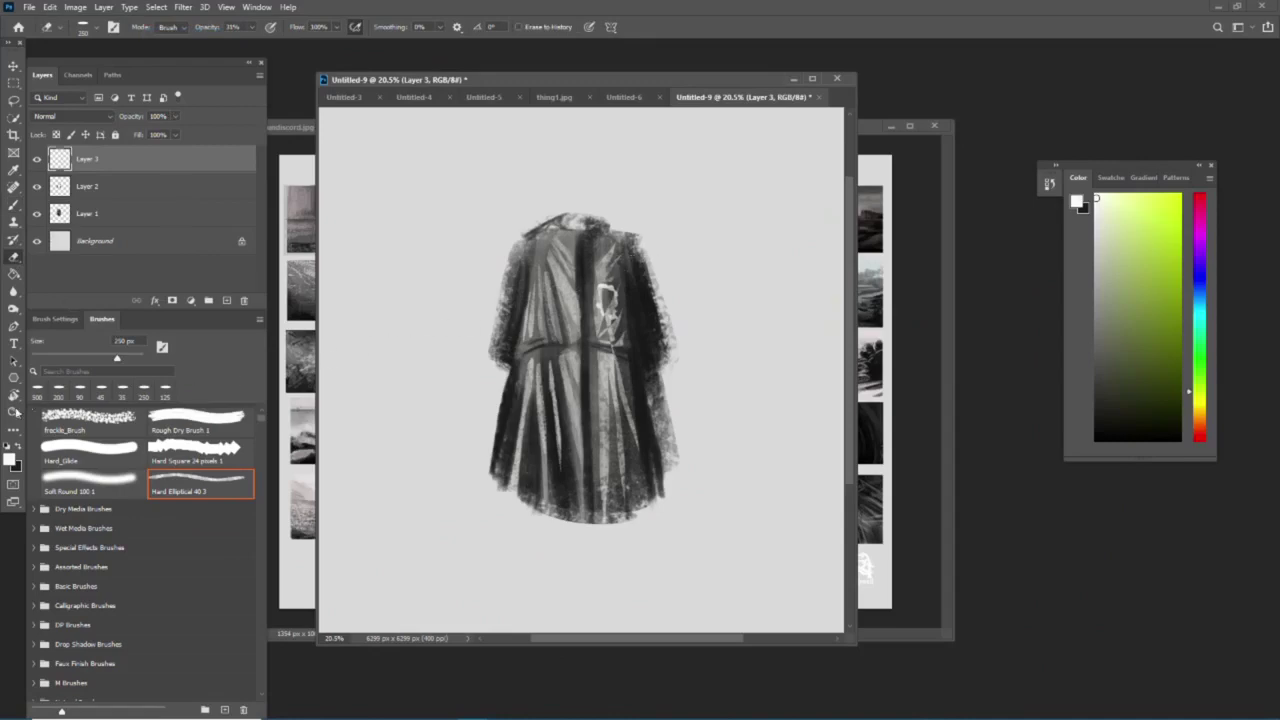
# - Zoom into the coat's shoulder and slightly shrink the eraser to clean rough stroke edges
pyautogui.click(13, 411)
pyautogui.moveTo(665, 265)
pyautogui.mouseDown()
pyautogui.moveTo(693, 240)
pyautogui.moveTo(740, 240)
pyautogui.mouseUp()
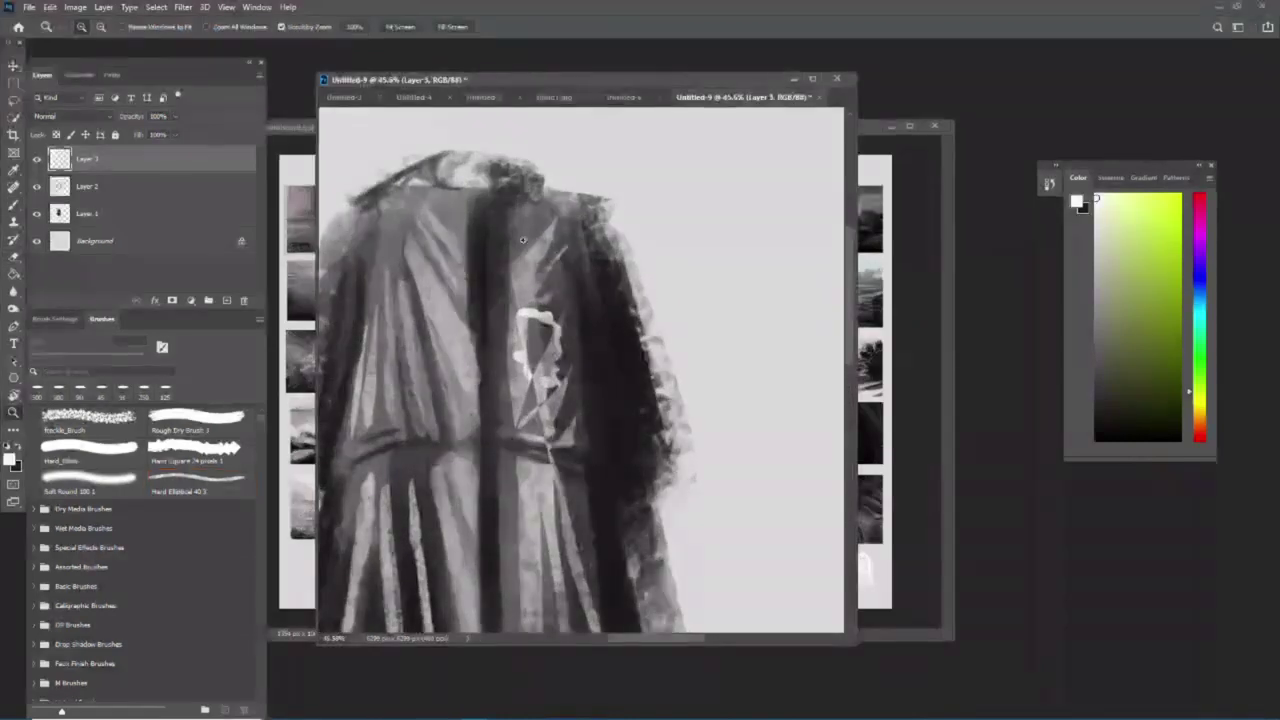
pyautogui.click(13, 258)
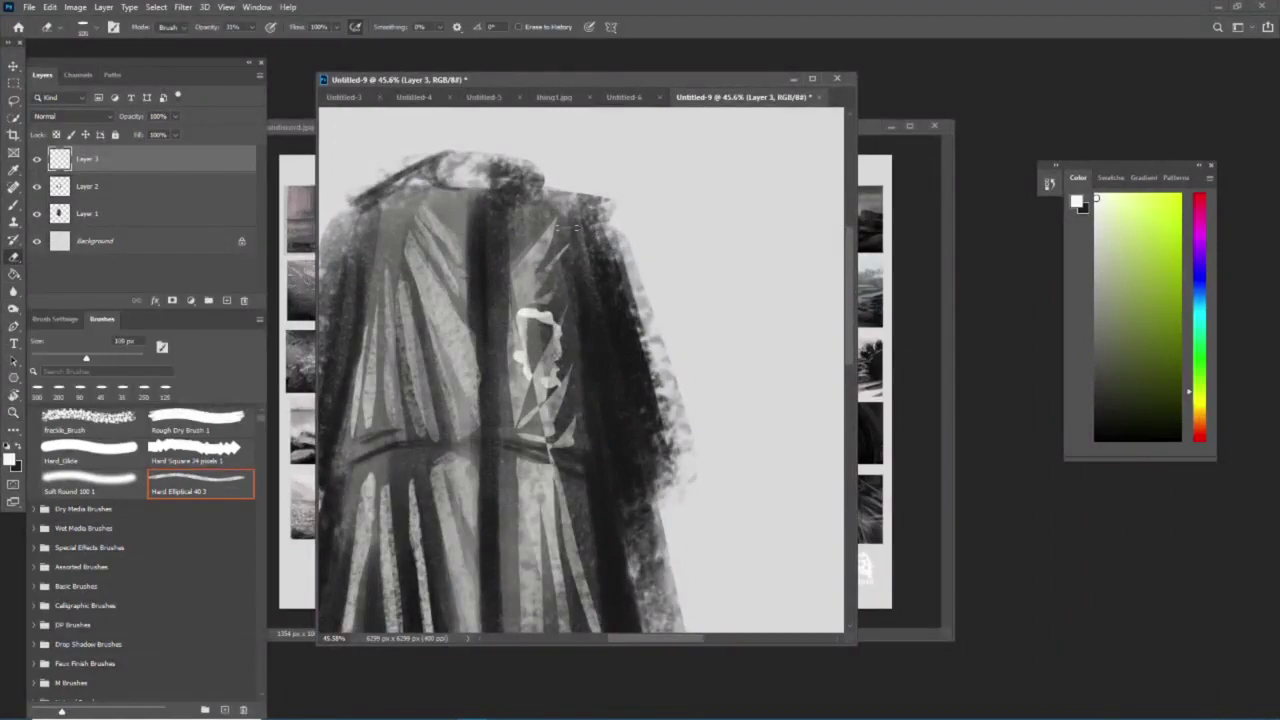
pyautogui.press('[')
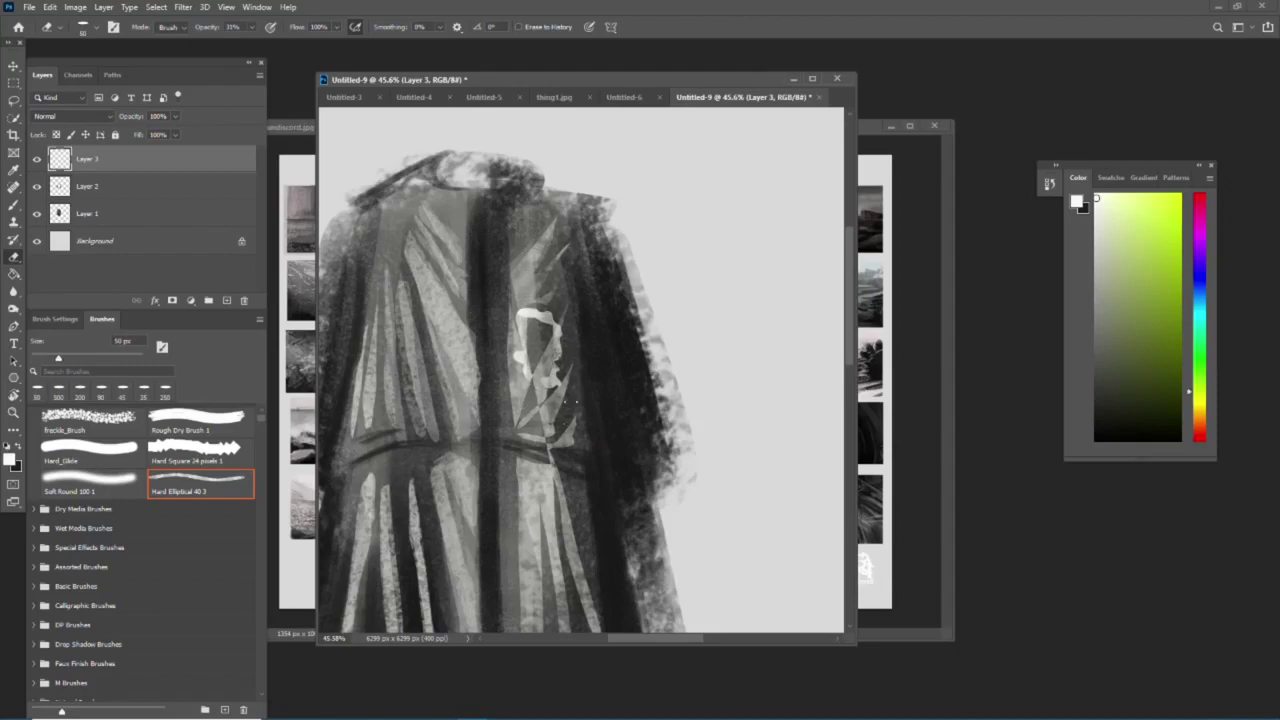
pyautogui.click(13, 290)
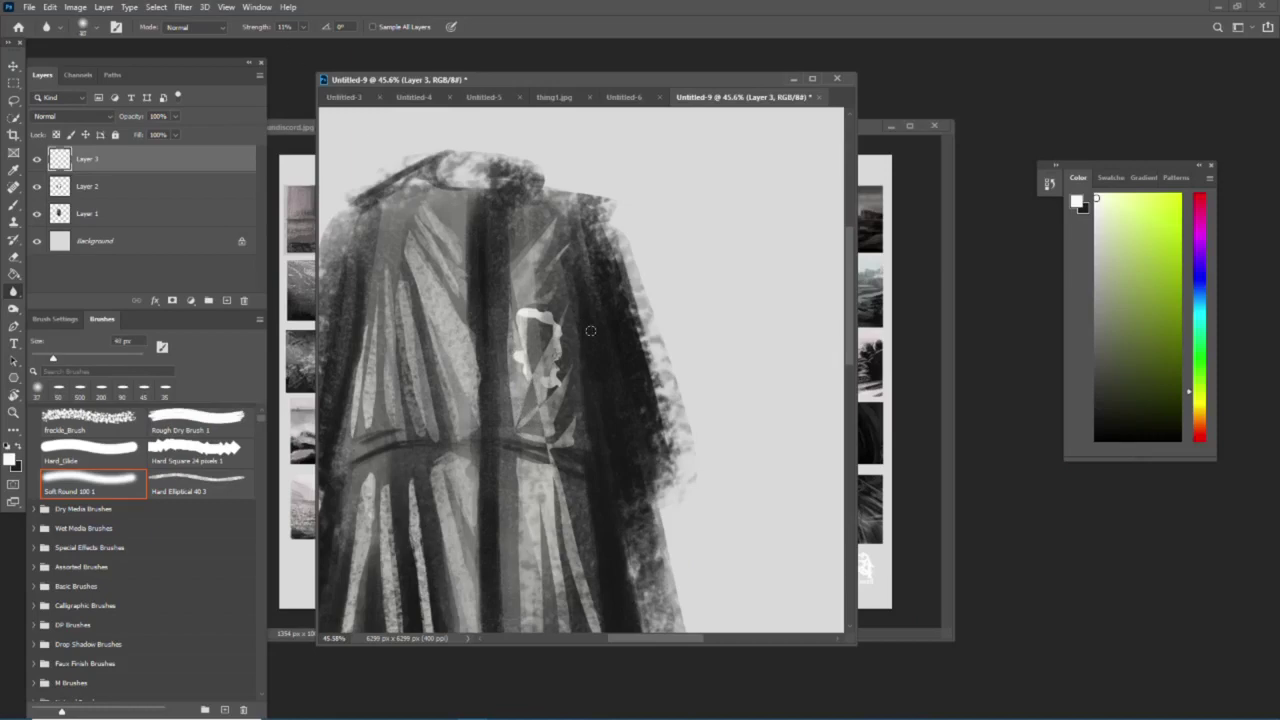
# - Enlarge the blur brush, scroll down to the skirt and hem, and add an empty layer
pyautogui.press(']')
pyautogui.press(']')
pyautogui.press(']')
pyautogui.moveTo(852, 326); pyautogui.dragTo(852, 388)
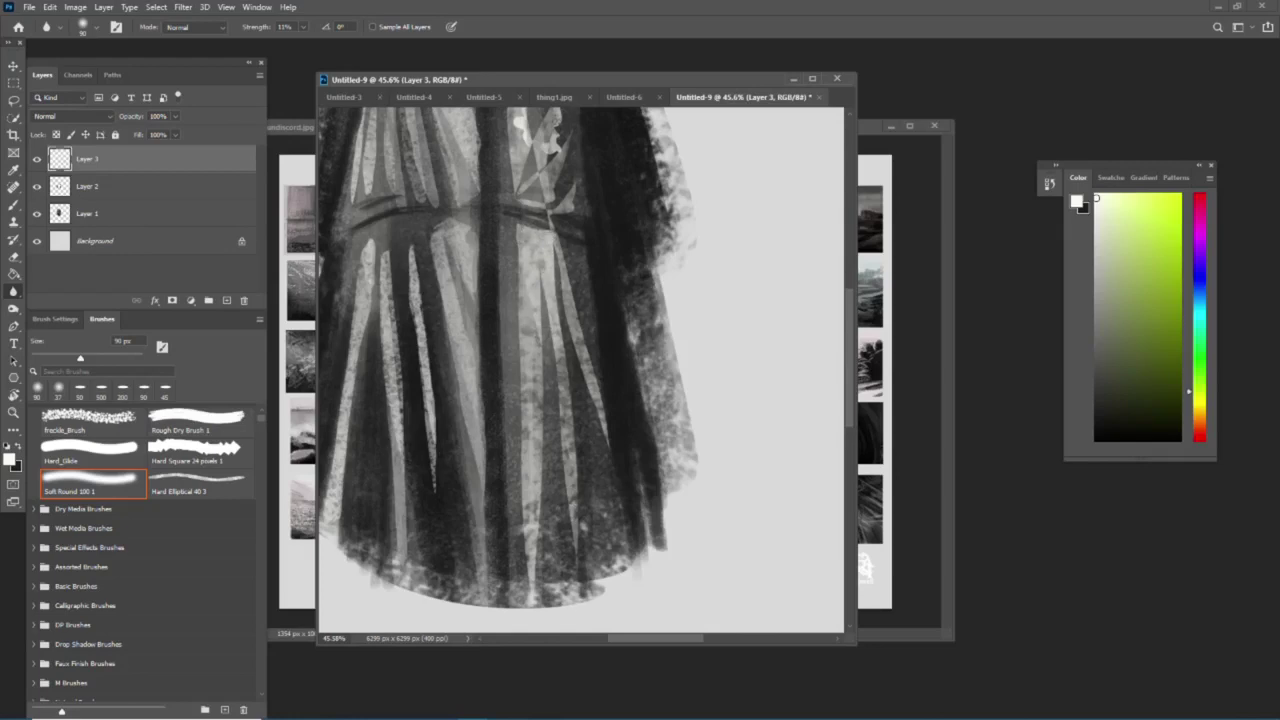
pyautogui.click(13, 204)
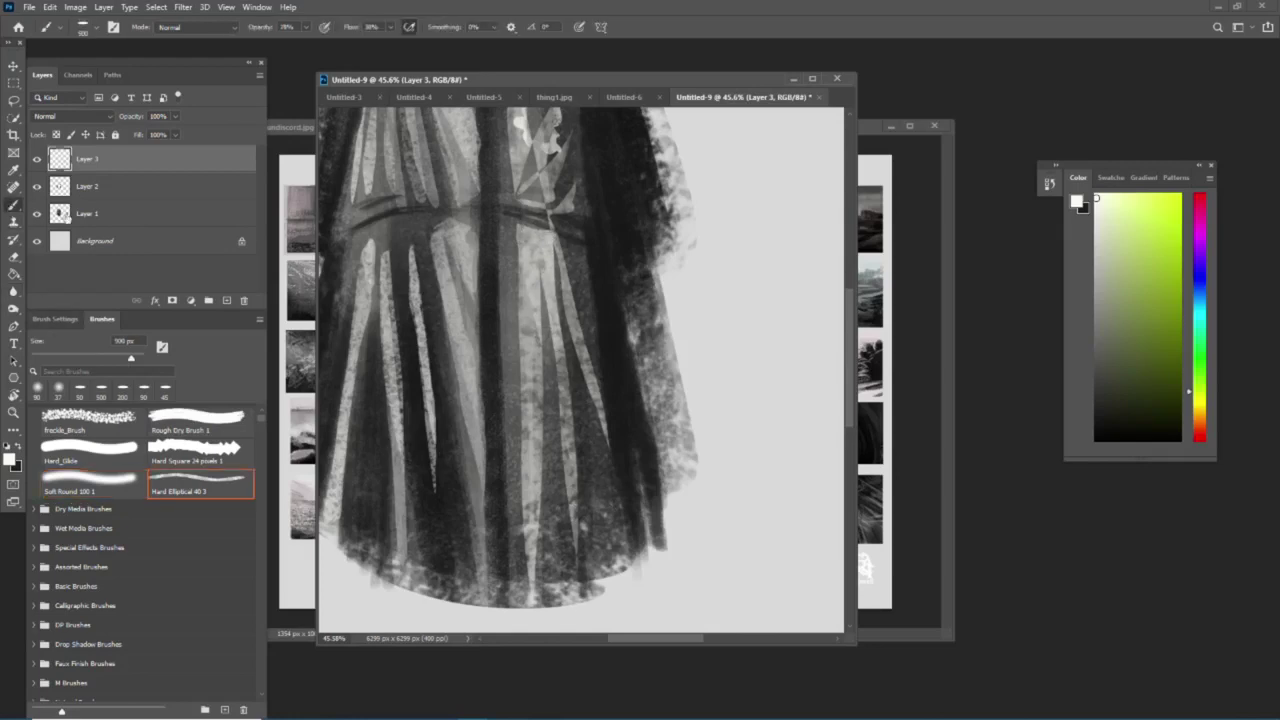
pyautogui.hotkey('ctrl', 'shift', 'alt', 'n')
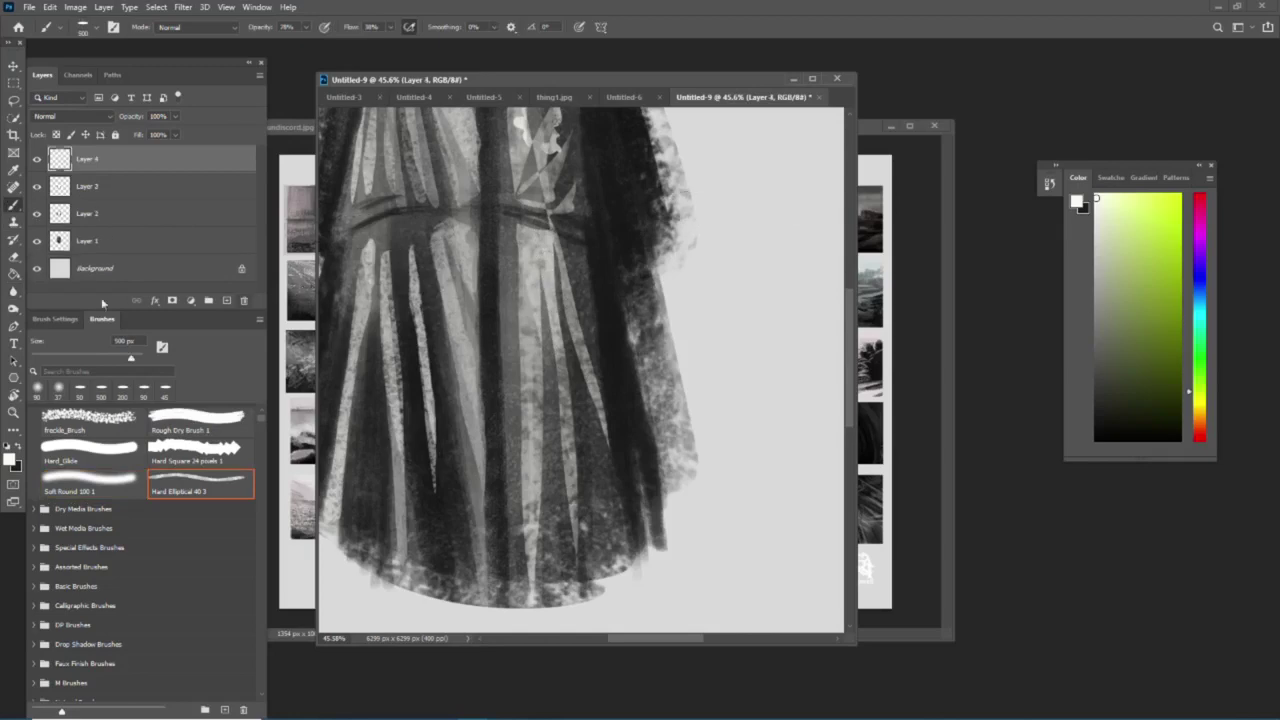
# - Set the paint colour to near-black and use the hard elliptical brush at 35 px
pyautogui.click(13, 411)
pyautogui.click(1094, 424)
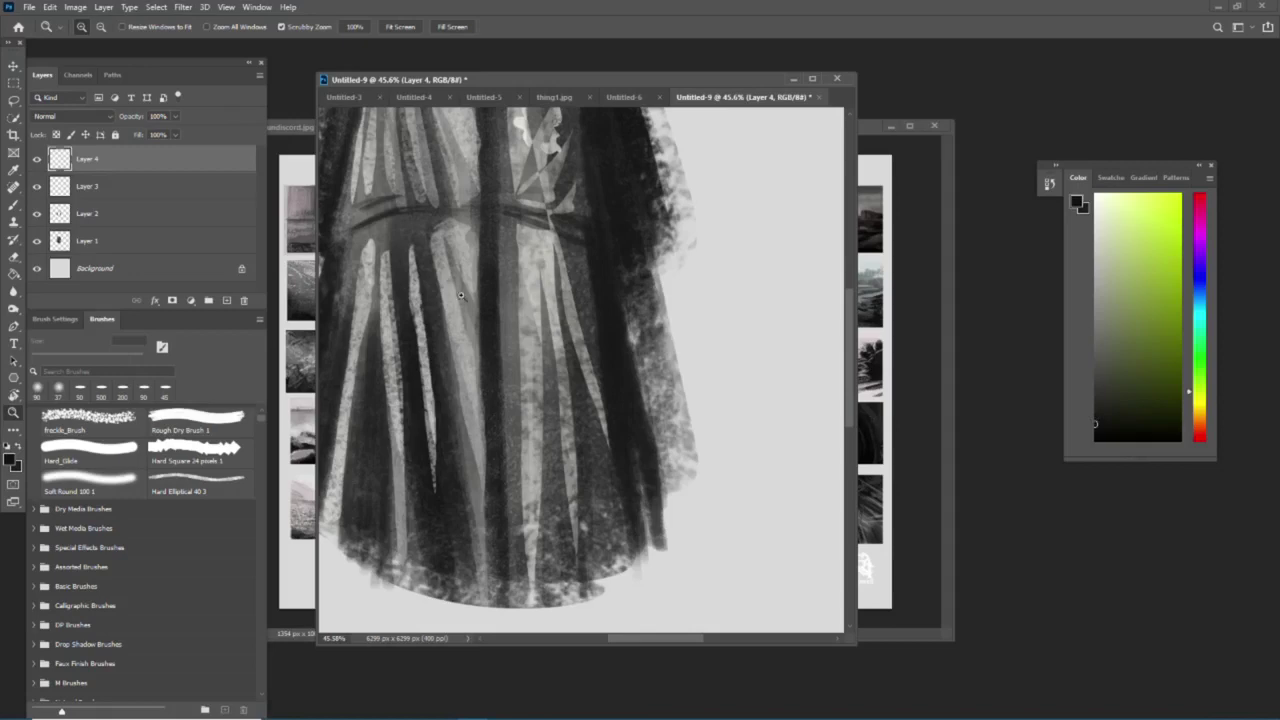
pyautogui.click(200, 482)
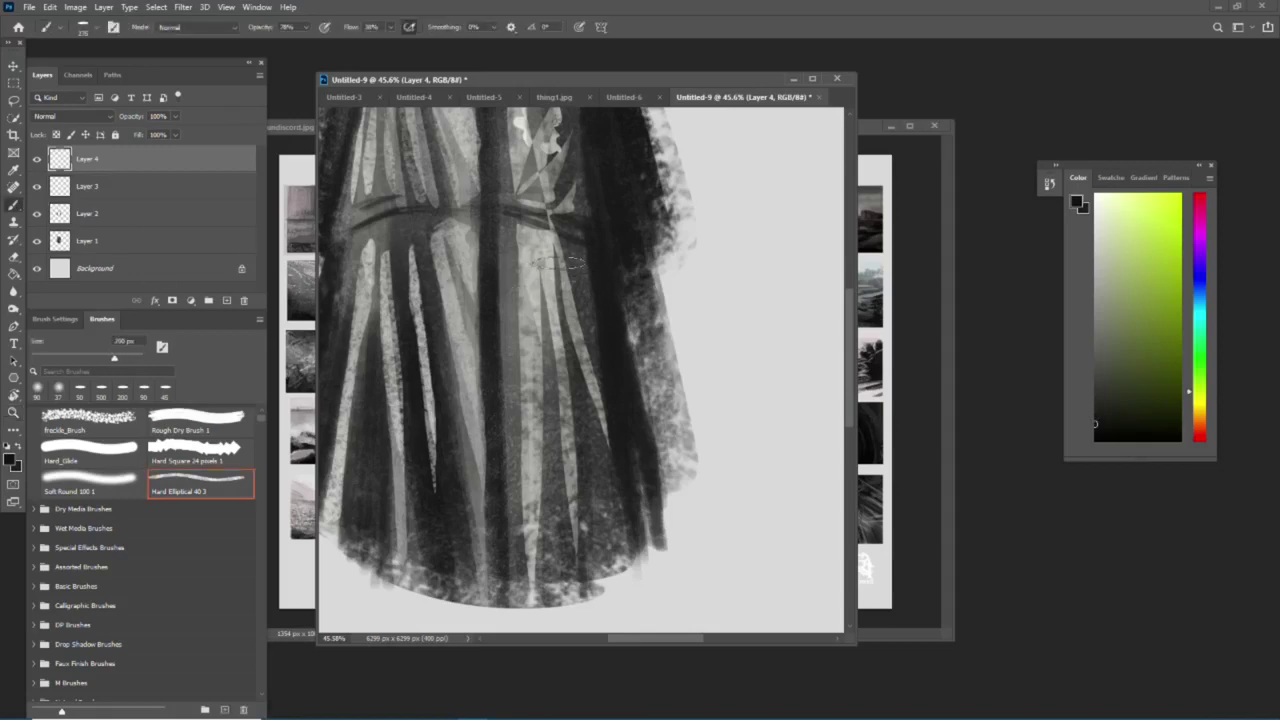
pyautogui.press('[')
pyautogui.press('[')
pyautogui.press('[')
pyautogui.press('[')
pyautogui.press('[')
pyautogui.press('[')
pyautogui.press('[')
pyautogui.press('[')
pyautogui.press('[')
pyautogui.press('[')
pyautogui.press('[')
pyautogui.press('[')
pyautogui.press(']')
pyautogui.press(']')
pyautogui.press(']')
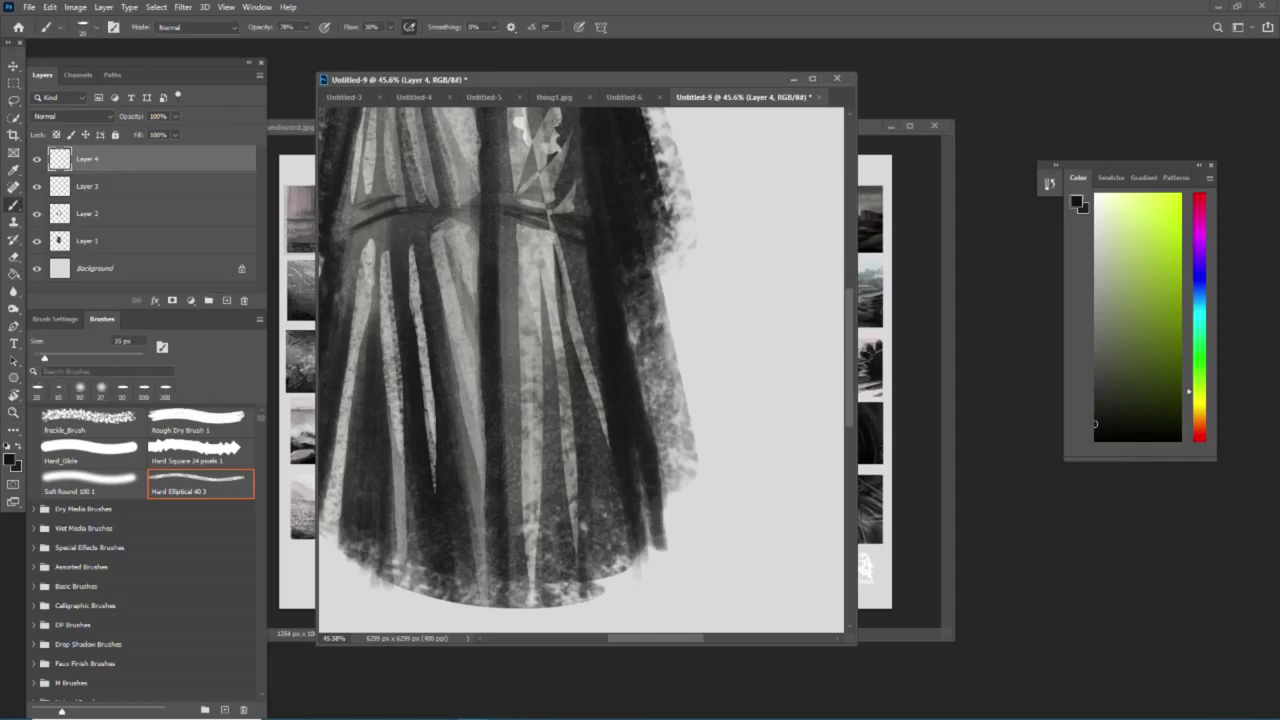
# - Paint thin dark strokes down the skirt folds to the hem
pyautogui.moveTo(555, 272); pyautogui.dragTo(608, 450)
pyautogui.press('[')
pyautogui.press('[')
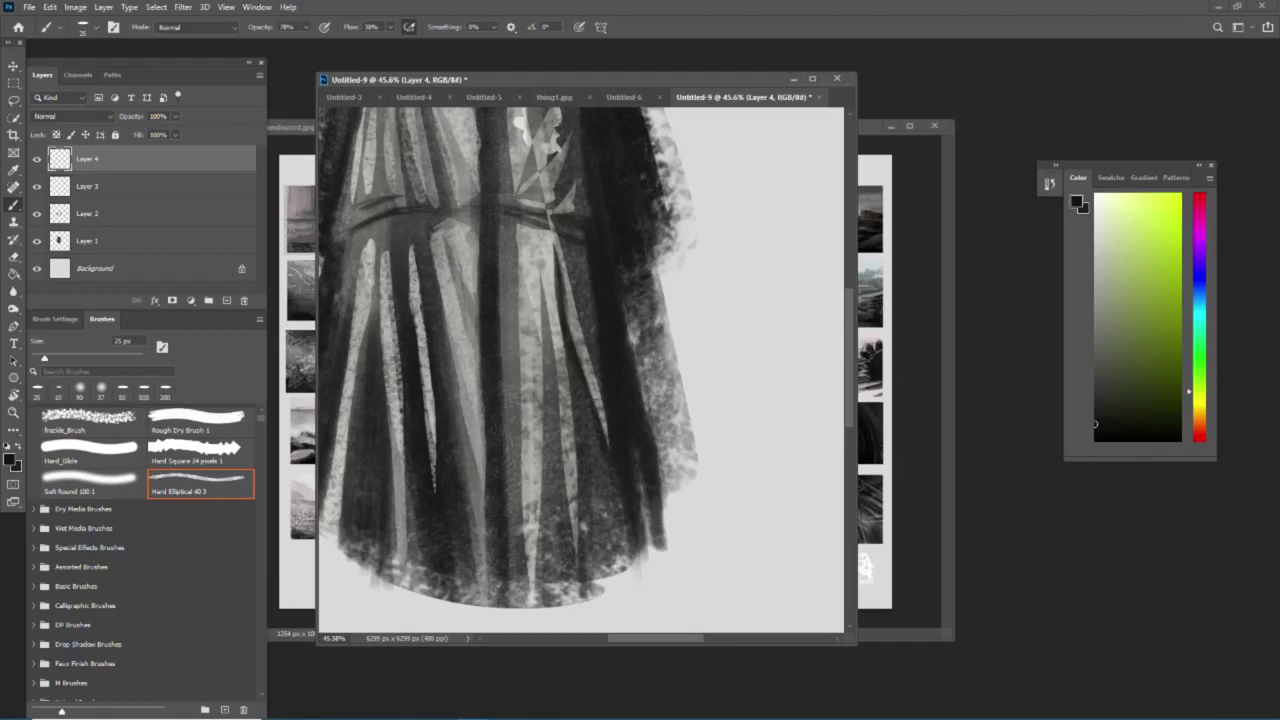
pyautogui.moveTo(565, 355); pyautogui.dragTo(590, 571)
pyautogui.moveTo(580, 502); pyautogui.dragTo(579, 603)
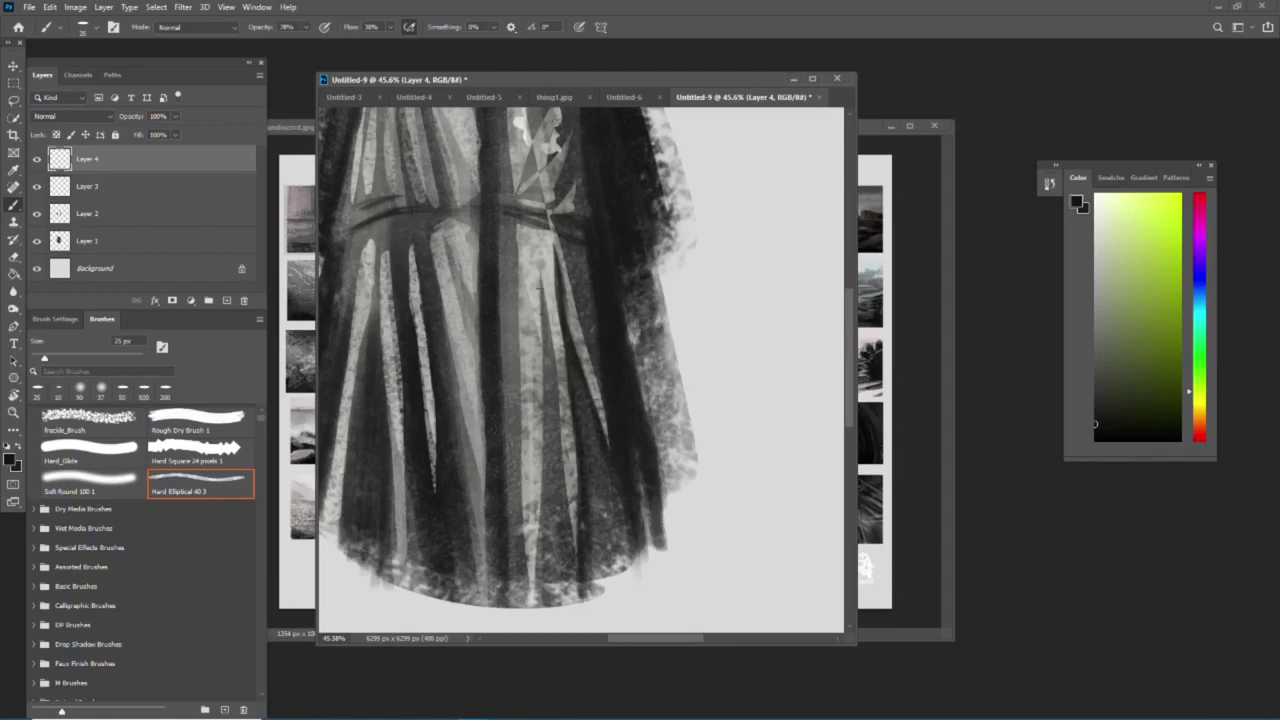
pyautogui.press(']')
pyautogui.press(']')
pyautogui.moveTo(543, 288); pyautogui.dragTo(560, 456)
pyautogui.moveTo(556, 408); pyautogui.dragTo(570, 508)
pyautogui.moveTo(557, 442); pyautogui.dragTo(575, 576)
pyautogui.moveTo(549, 400); pyautogui.dragTo(550, 512)
pyautogui.moveTo(543, 342); pyautogui.dragTo(542, 572)
pyautogui.moveTo(544, 420); pyautogui.dragTo(542, 628)
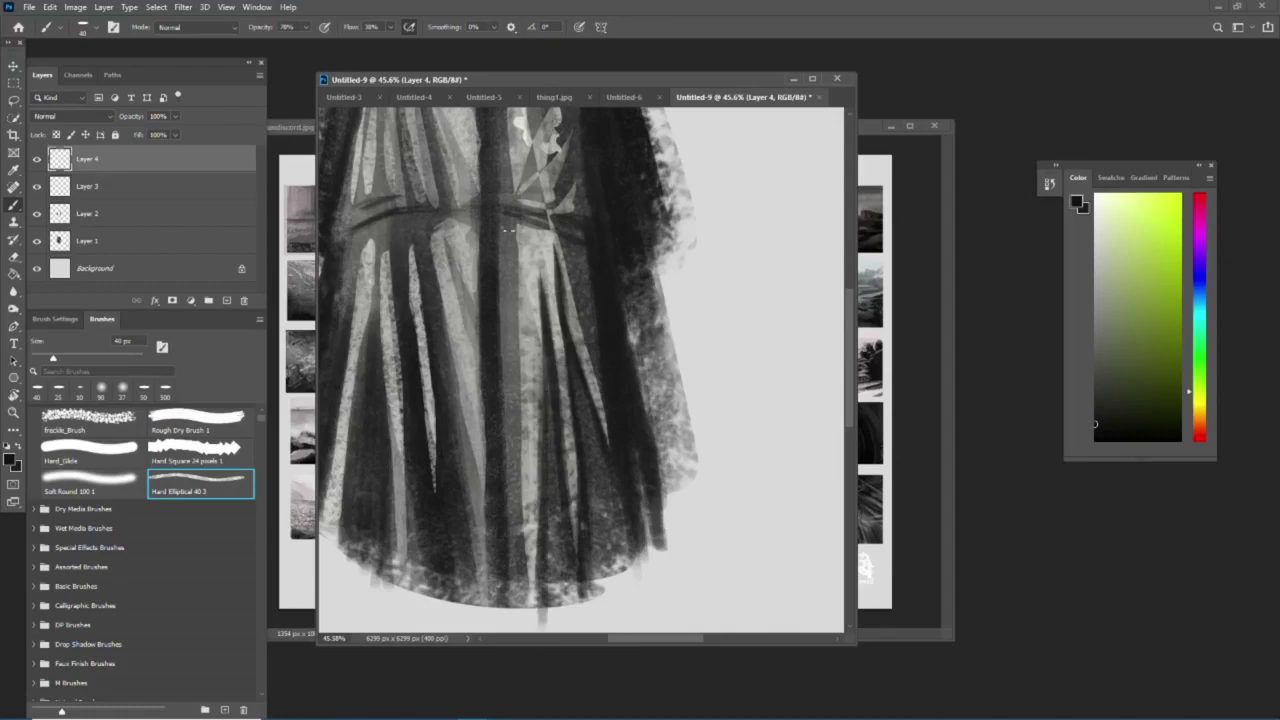
# - Paint dark strokes down another skirt fold, the waistband and folds right of centre
pyautogui.moveTo(508, 229); pyautogui.dragTo(515, 342)
pyautogui.moveTo(512, 274); pyautogui.dragTo(518, 414)
pyautogui.moveTo(512, 334); pyautogui.dragTo(520, 472)
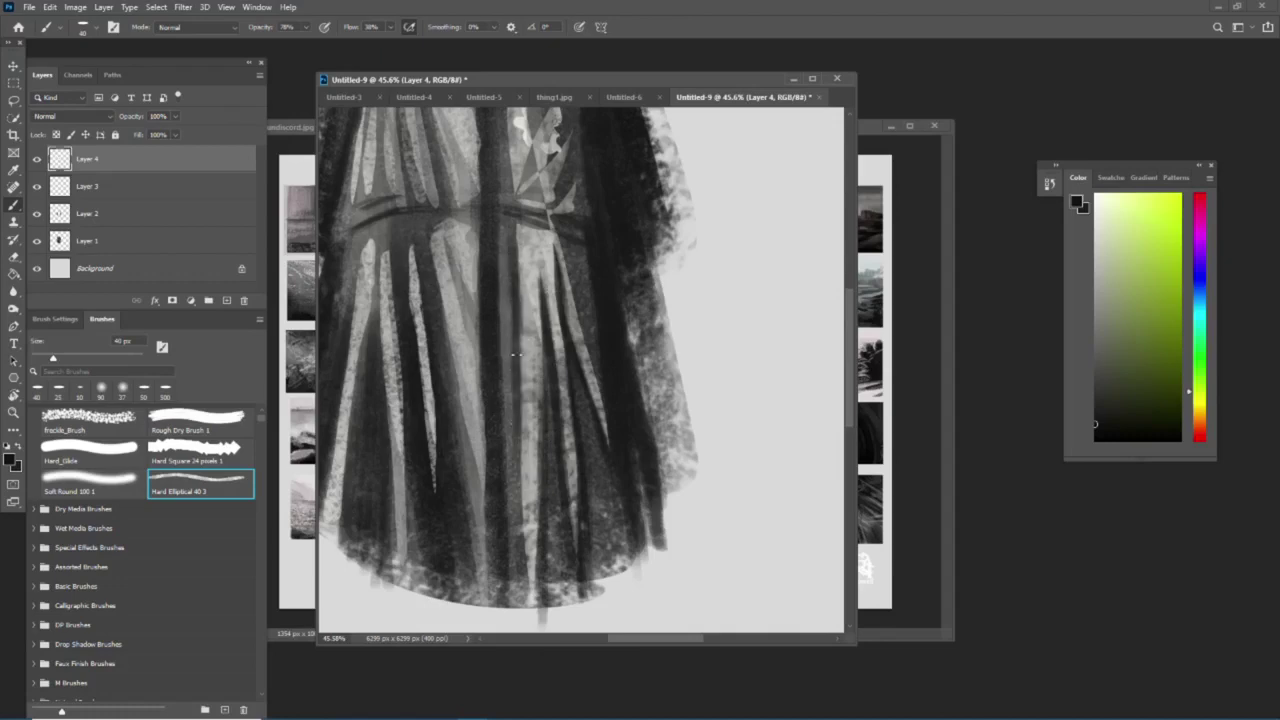
pyautogui.moveTo(516, 390); pyautogui.dragTo(520, 464)
pyautogui.moveTo(518, 458); pyautogui.dragTo(524, 586)
pyautogui.moveTo(516, 482); pyautogui.dragTo(520, 612)
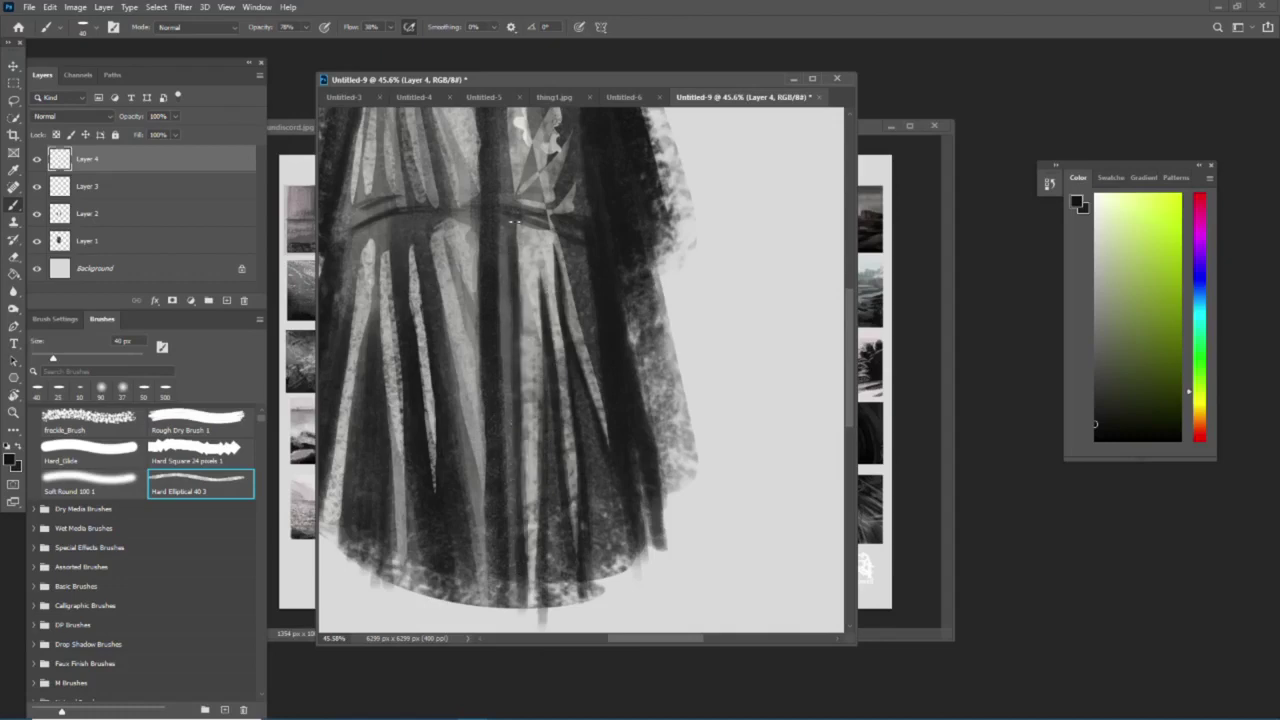
pyautogui.moveTo(514, 220)
pyautogui.mouseDown()
pyautogui.moveTo(552, 228)
pyautogui.moveTo(572, 258)
pyautogui.mouseUp()
pyautogui.moveTo(579, 306); pyautogui.dragTo(601, 392)
pyautogui.moveTo(585, 344); pyautogui.dragTo(609, 446)
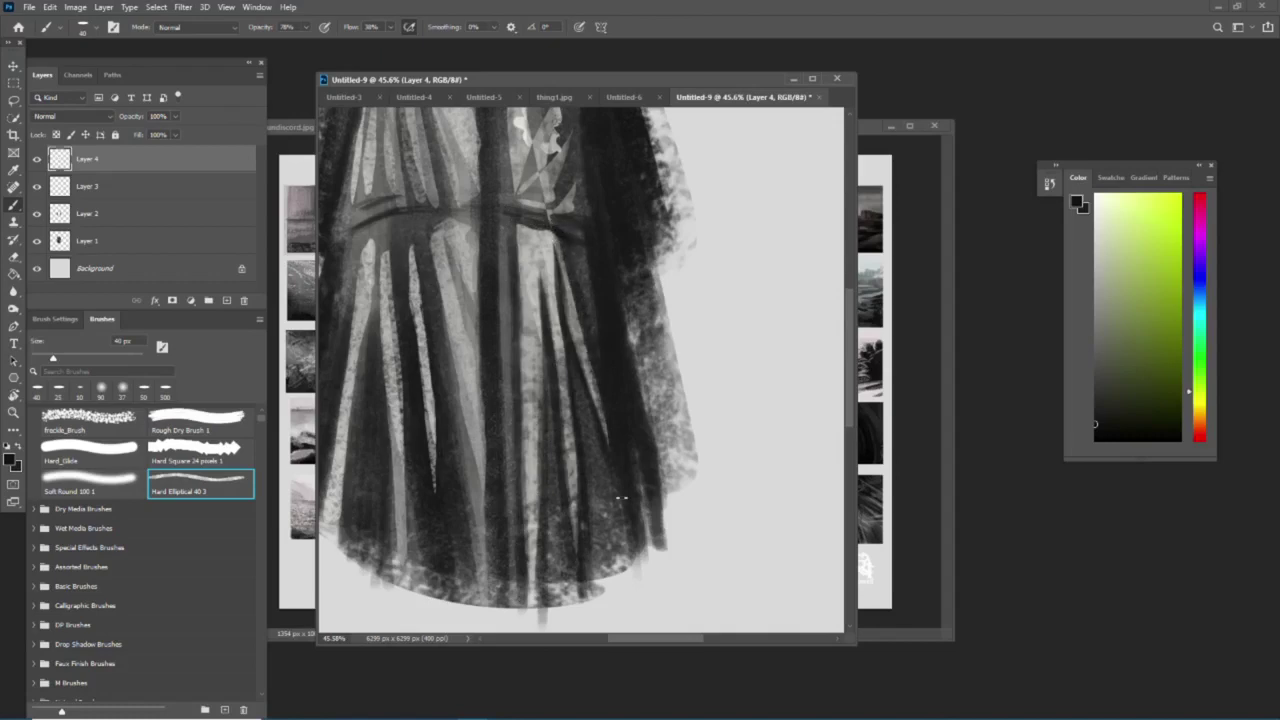
pyautogui.moveTo(613, 496); pyautogui.dragTo(632, 592)
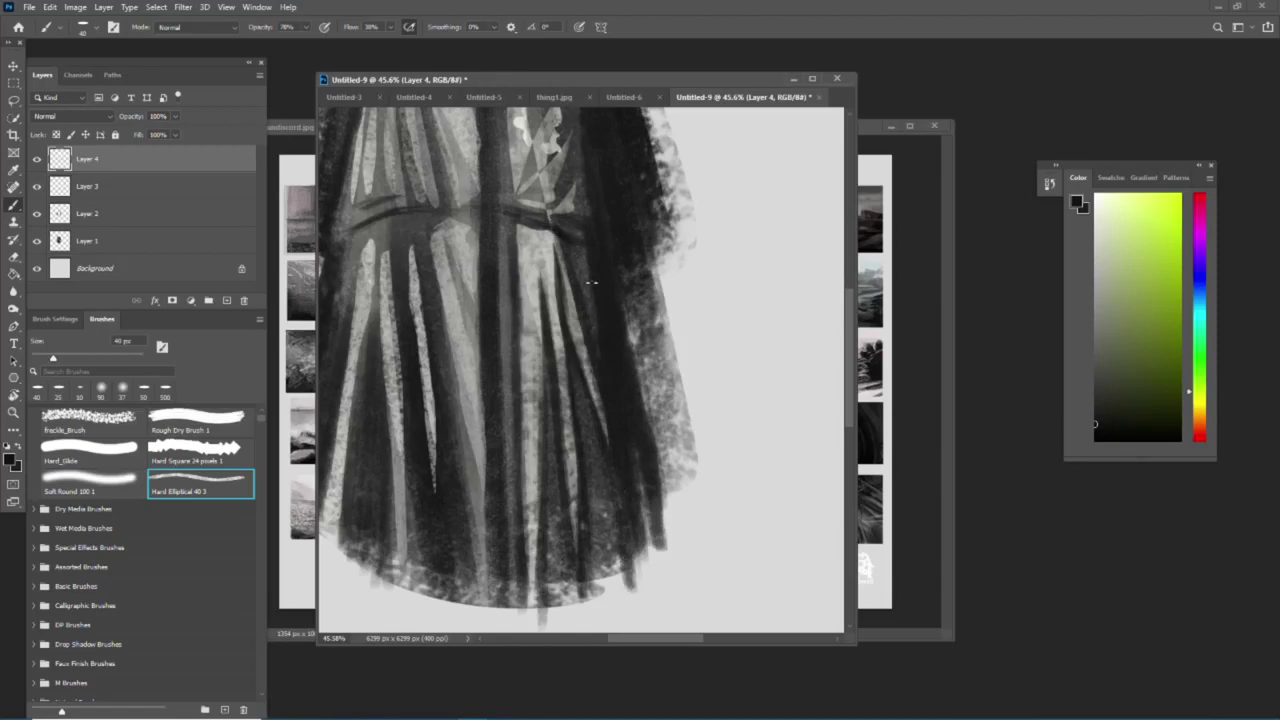
pyautogui.moveTo(570, 210); pyautogui.dragTo(575, 160)
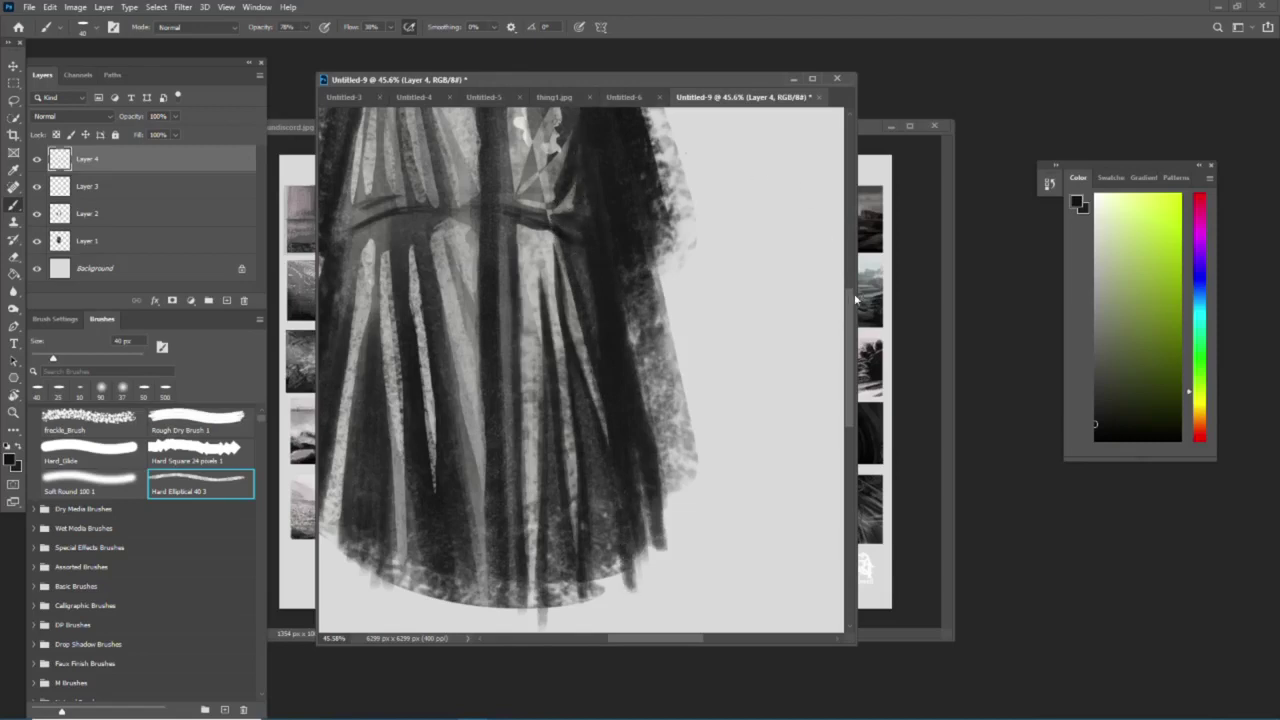
# - Darken the waist, chest, belt and the central vertical band below the belt
pyautogui.scroll(2, 856, 298)
pyautogui.scroll(1, 850, 270)
pyautogui.moveTo(546, 331)
pyautogui.mouseDown()
pyautogui.moveTo(552, 312)
pyautogui.moveTo(522, 344)
pyautogui.moveTo(560, 285)
pyautogui.moveTo(552, 310)
pyautogui.moveTo(565, 325)
pyautogui.moveTo(550, 352)
pyautogui.mouseUp()
pyautogui.moveTo(536, 290)
pyautogui.mouseDown()
pyautogui.moveTo(516, 348)
pyautogui.moveTo(532, 238)
pyautogui.moveTo(560, 198)
pyautogui.moveTo(548, 226)
pyautogui.mouseUp()
pyautogui.moveTo(566, 164)
pyautogui.mouseDown()
pyautogui.moveTo(538, 210)
pyautogui.moveTo(556, 174)
pyautogui.moveTo(506, 196)
pyautogui.moveTo(493, 360)
pyautogui.mouseUp()
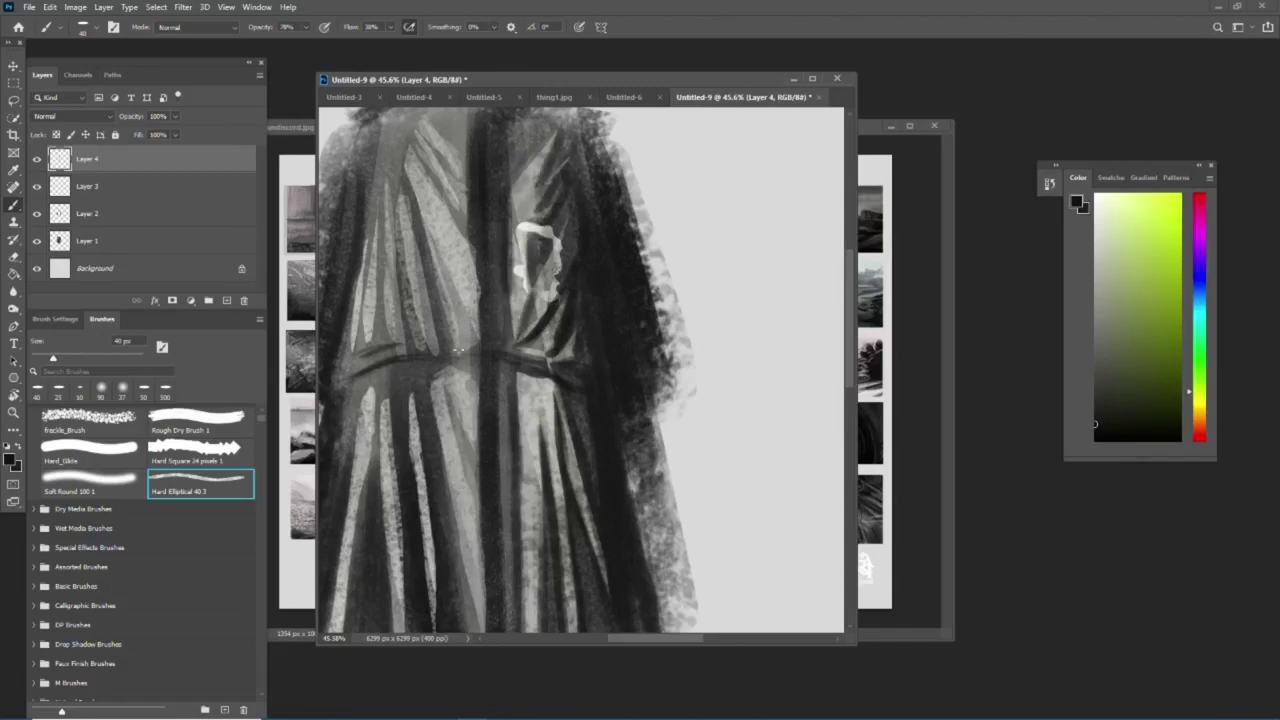
pyautogui.moveTo(372, 363)
pyautogui.mouseDown()
pyautogui.moveTo(550, 372)
pyautogui.moveTo(440, 370)
pyautogui.moveTo(556, 386)
pyautogui.mouseUp()
pyautogui.moveTo(476, 356); pyautogui.dragTo(468, 470)
pyautogui.moveTo(474, 400)
pyautogui.mouseDown()
pyautogui.moveTo(484, 510)
pyautogui.moveTo(484, 482)
pyautogui.mouseUp()
# - Zoom out to fit the whole coat in view
pyautogui.press('z')
pyautogui.keyDown('alt'); pyautogui.click(475, 368); pyautogui.keyUp('alt')
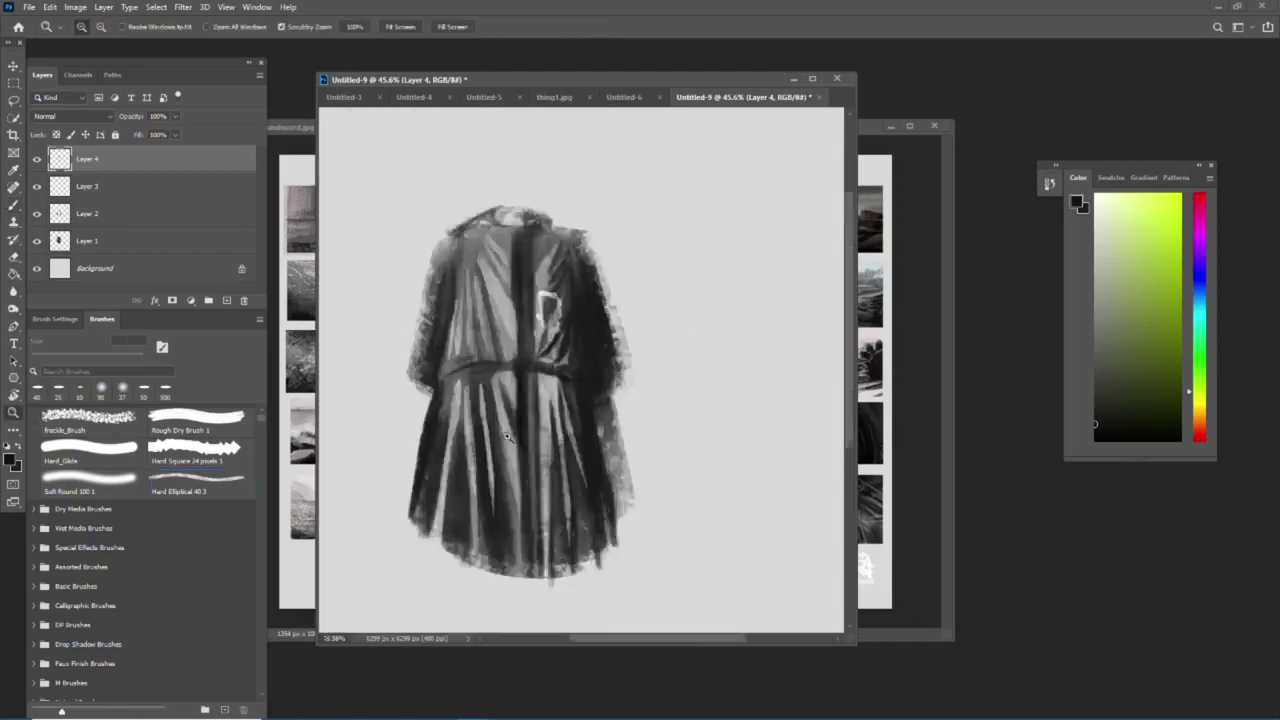
pyautogui.keyDown('alt'); pyautogui.click(571, 437); pyautogui.keyUp('alt')
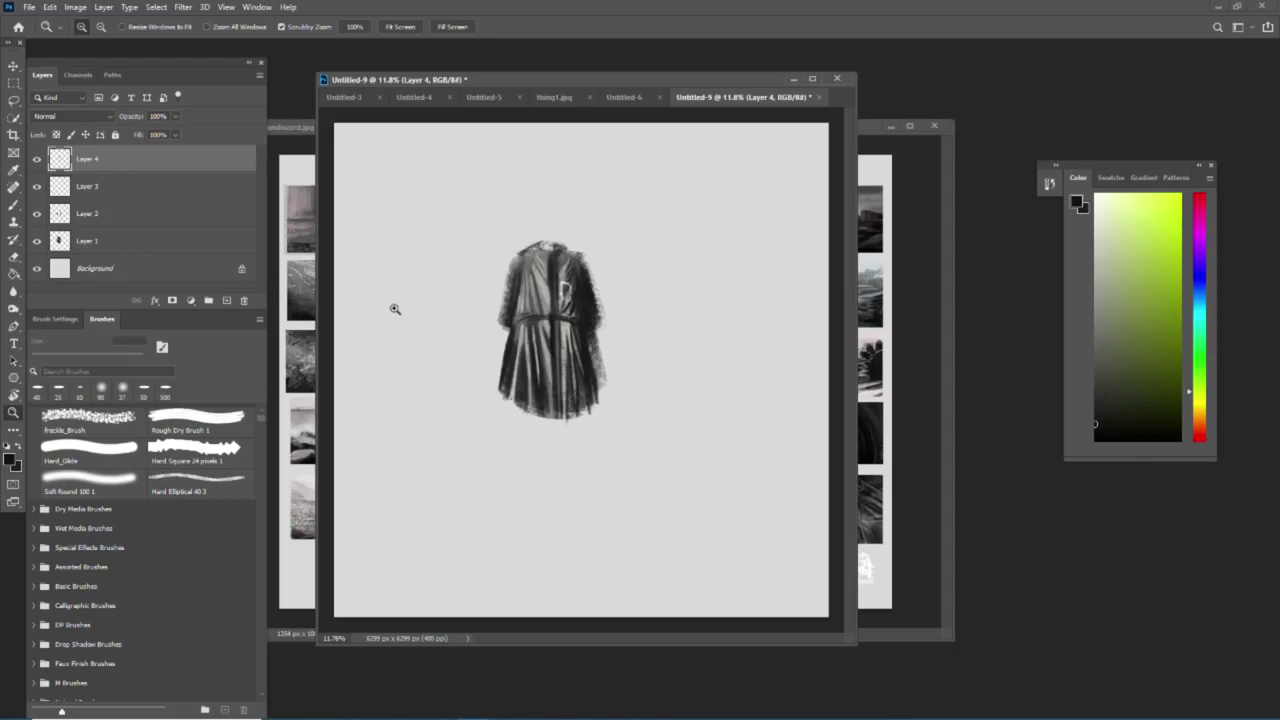
# - Merge the painted layers into Layer 1 at 79% opacity and add an empty layer above
pyautogui.hotkey('ctrl', 'e')
pyautogui.hotkey('ctrl', 'e')
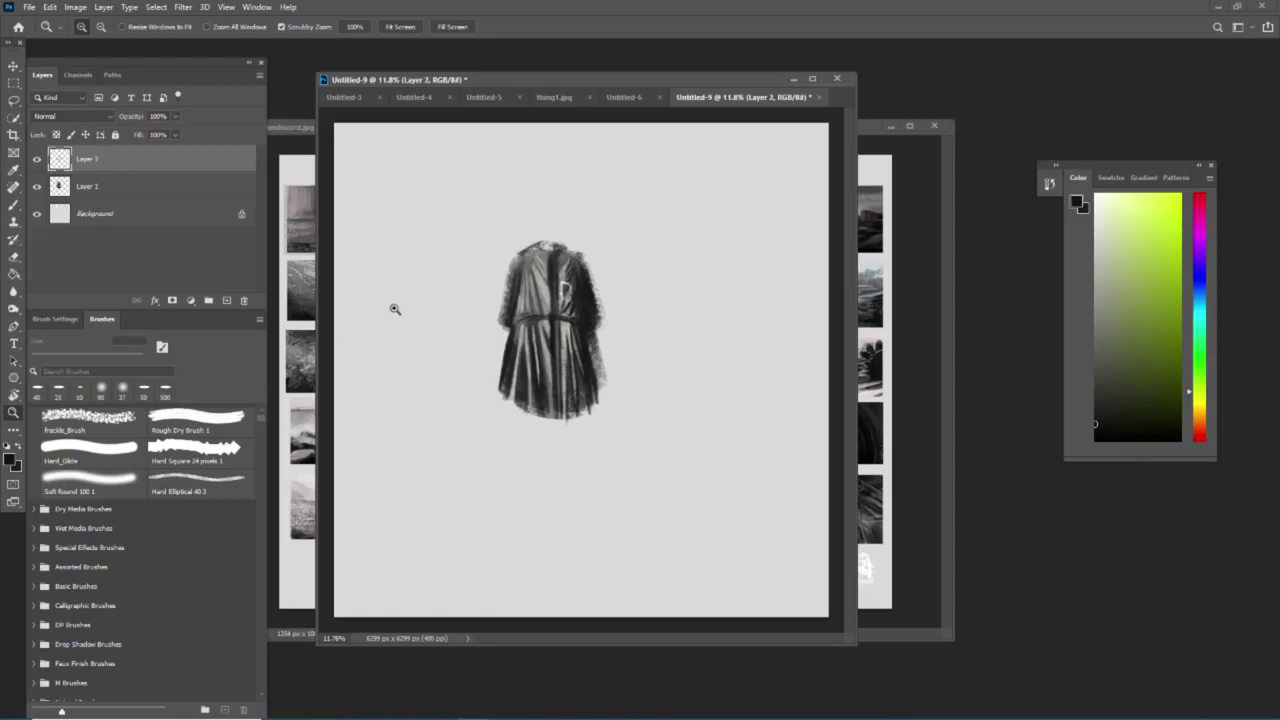
pyautogui.hotkey('ctrl', 'e')
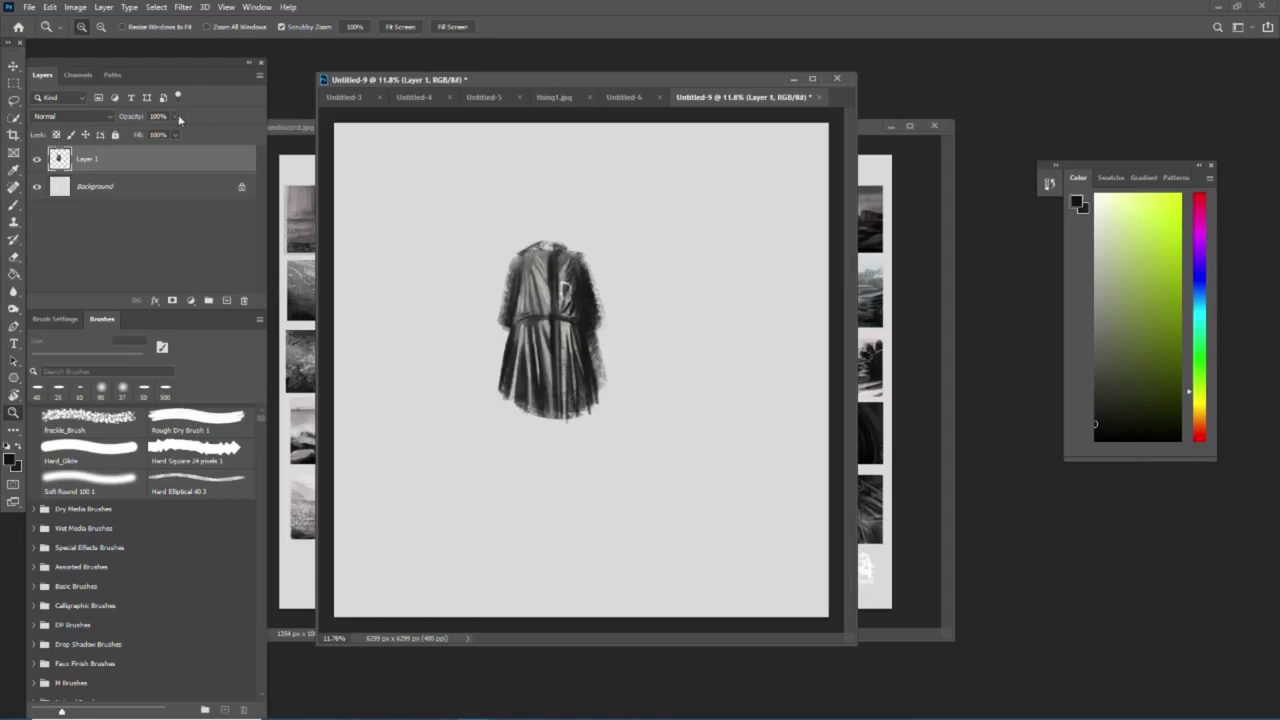
pyautogui.moveTo(176, 117); pyautogui.dragTo(165, 133)
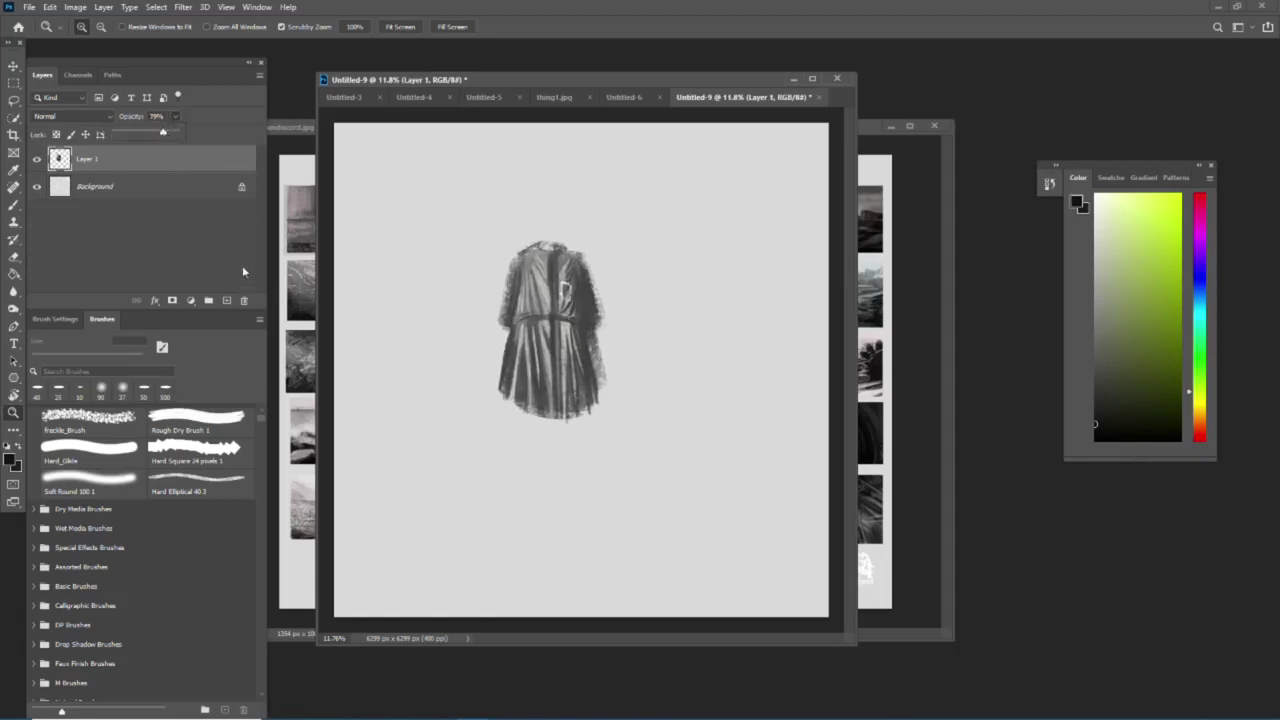
pyautogui.hotkey('ctrl', 'shift', 'alt', 'n')
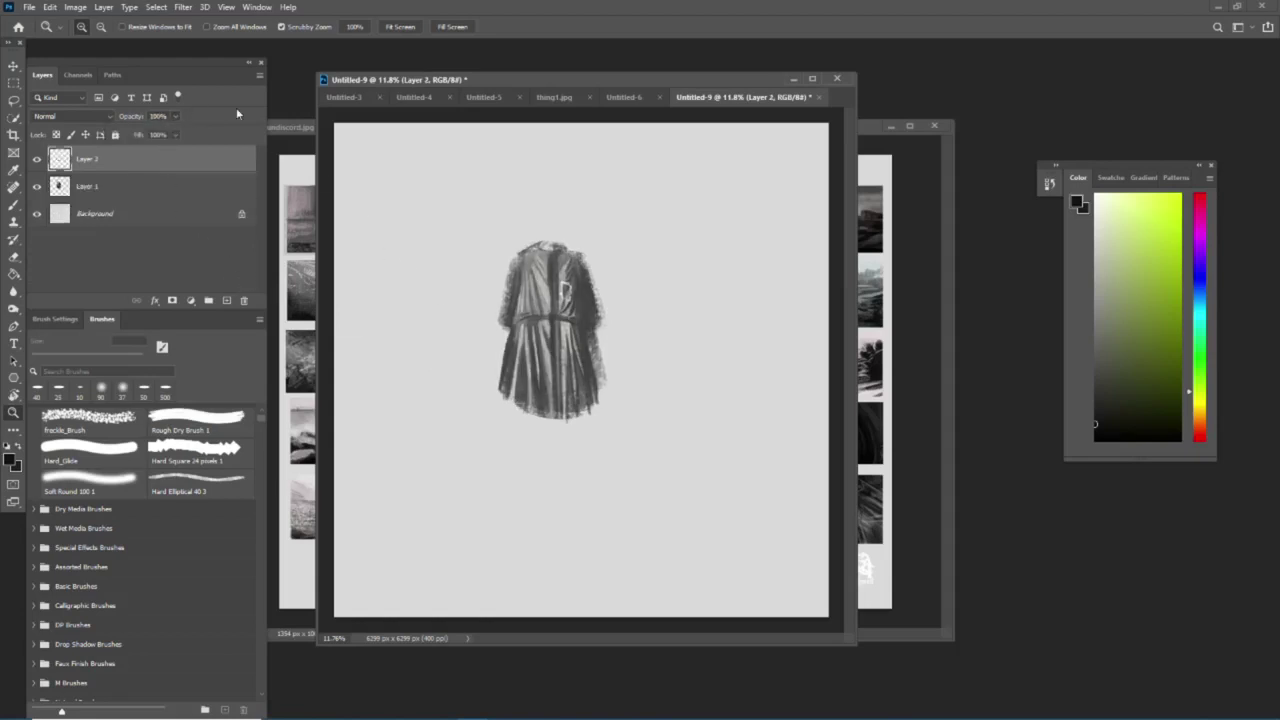
# - Zoom in on the robe and set up the hard elliptical brush at 25 px
pyautogui.click(528, 297)
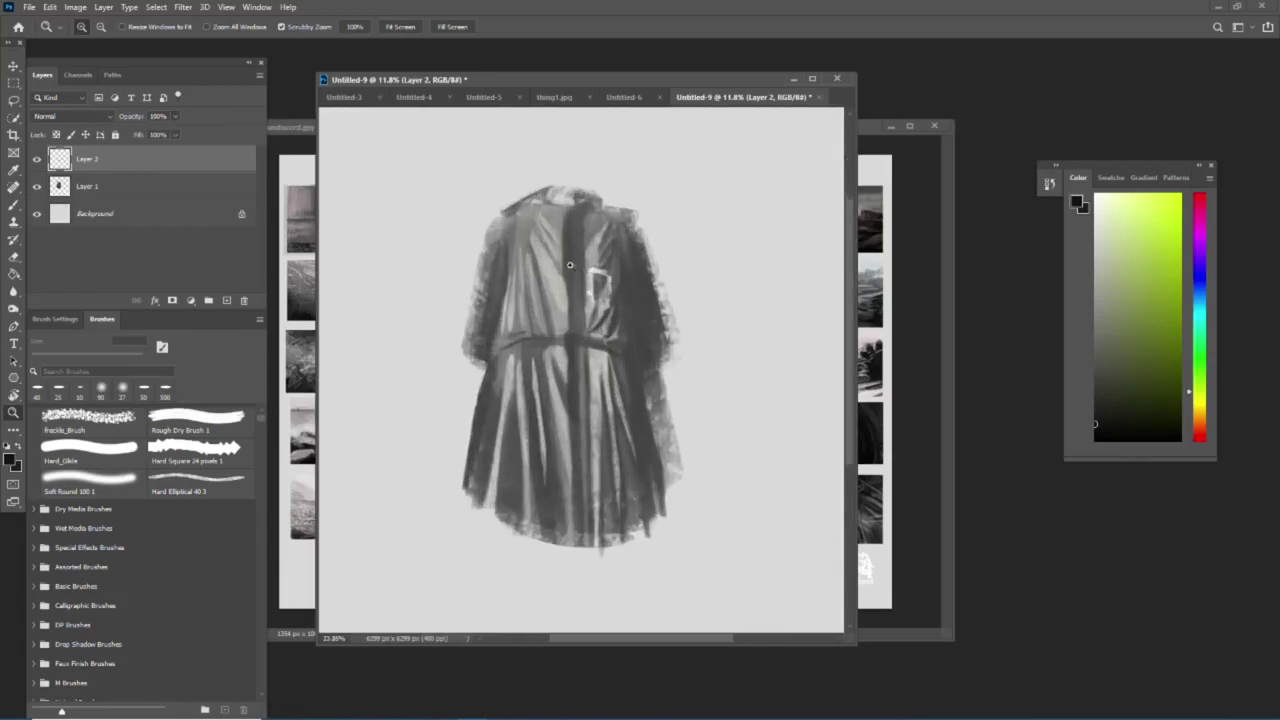
pyautogui.click(13, 204)
pyautogui.click(200, 480)
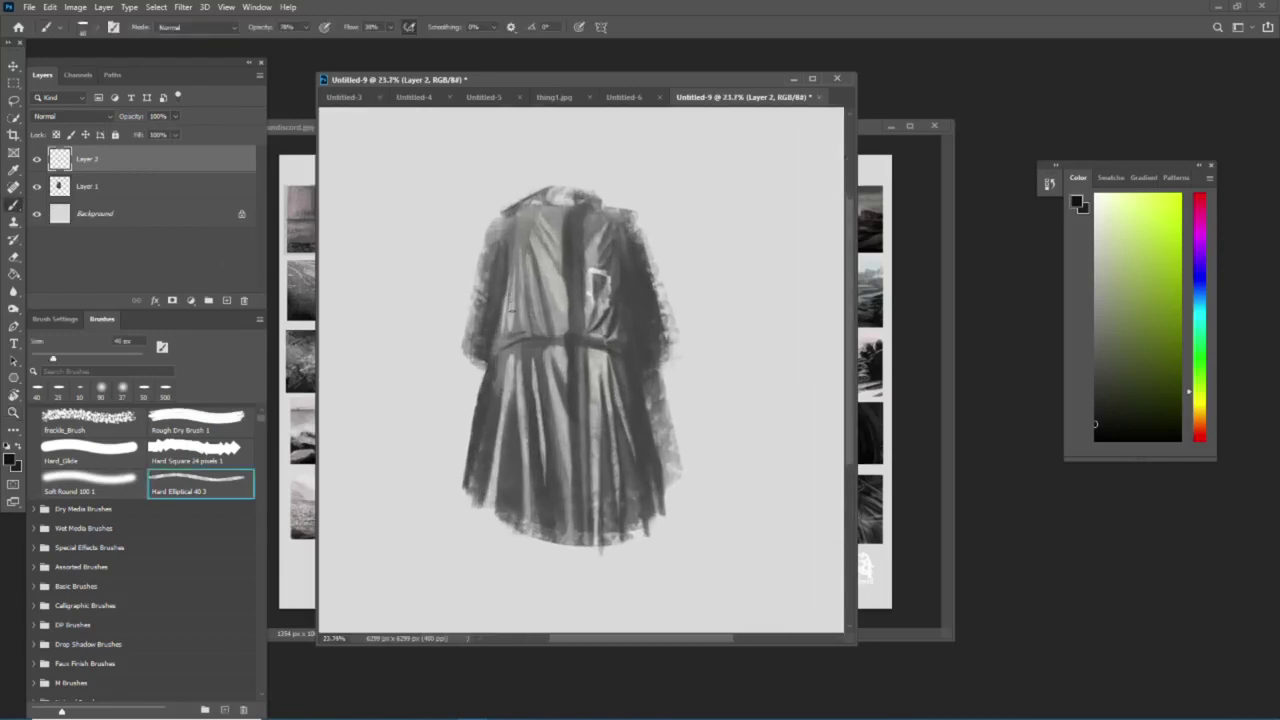
pyautogui.press('[')
pyautogui.press(']')
pyautogui.press(']')
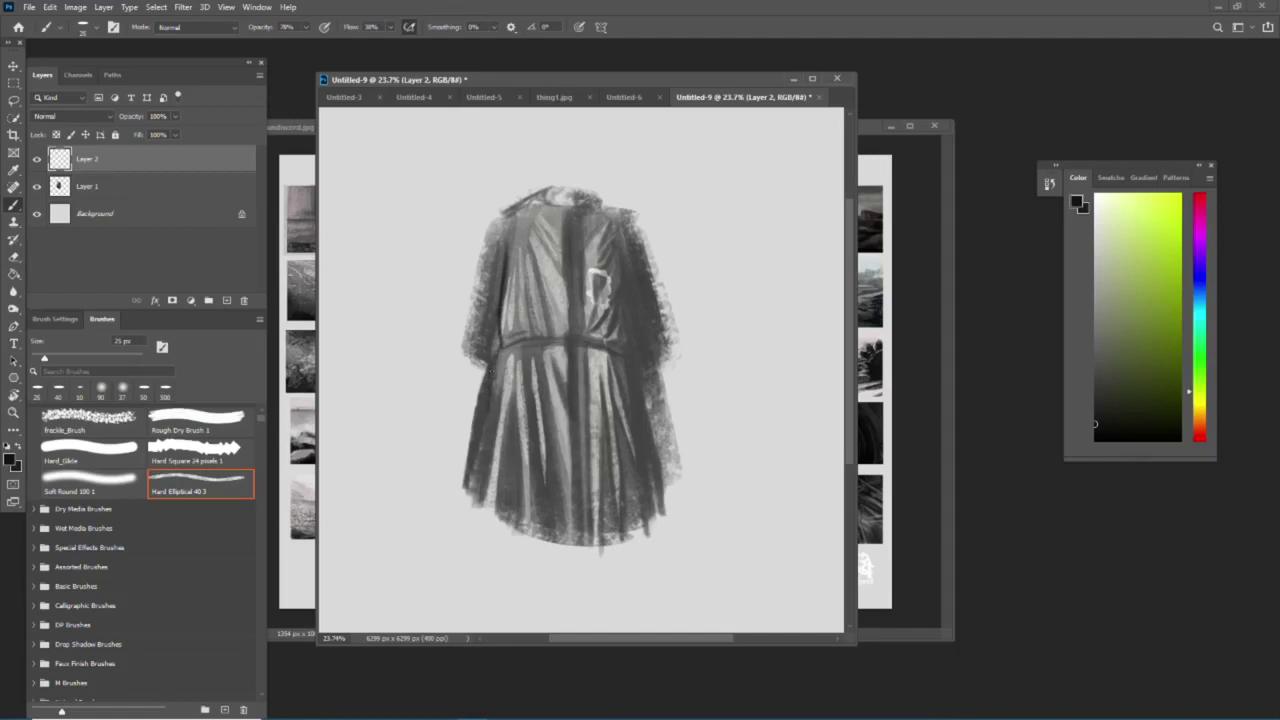
# - Darken the left skirt and sleeve edges, then the right side and centre fold at 40 px
pyautogui.moveTo(490, 372); pyautogui.dragTo(470, 480)
pyautogui.moveTo(493, 322)
pyautogui.mouseDown()
pyautogui.moveTo(502, 260)
pyautogui.moveTo(490, 350)
pyautogui.mouseUp()
pyautogui.press(']')
pyautogui.moveTo(624, 294); pyautogui.dragTo(628, 368)
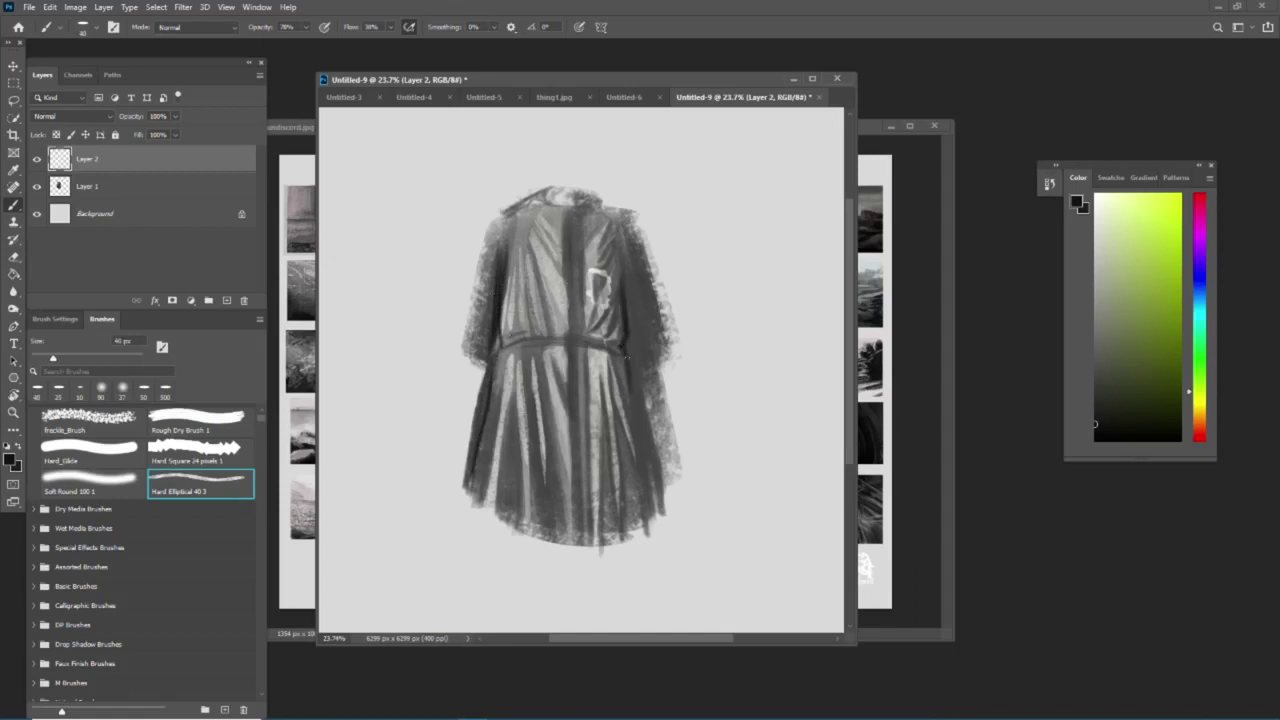
pyautogui.moveTo(640, 450); pyautogui.dragTo(650, 534)
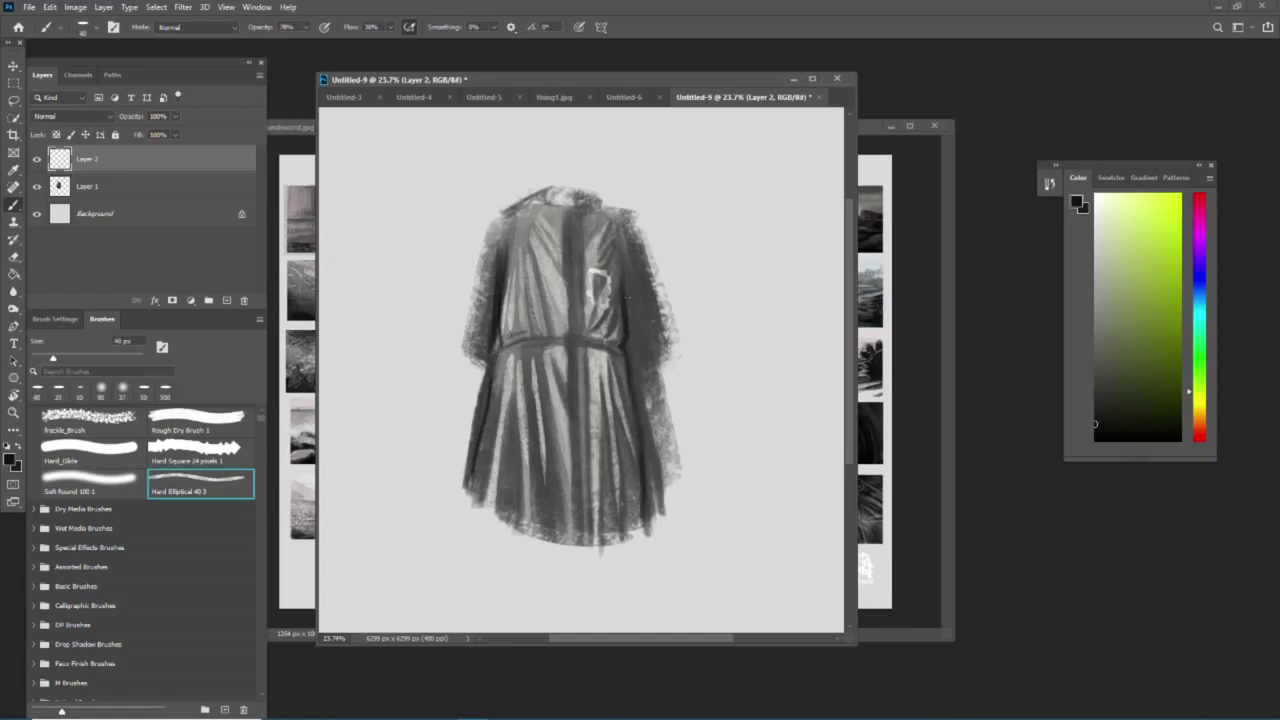
pyautogui.moveTo(618, 370); pyautogui.dragTo(621, 430)
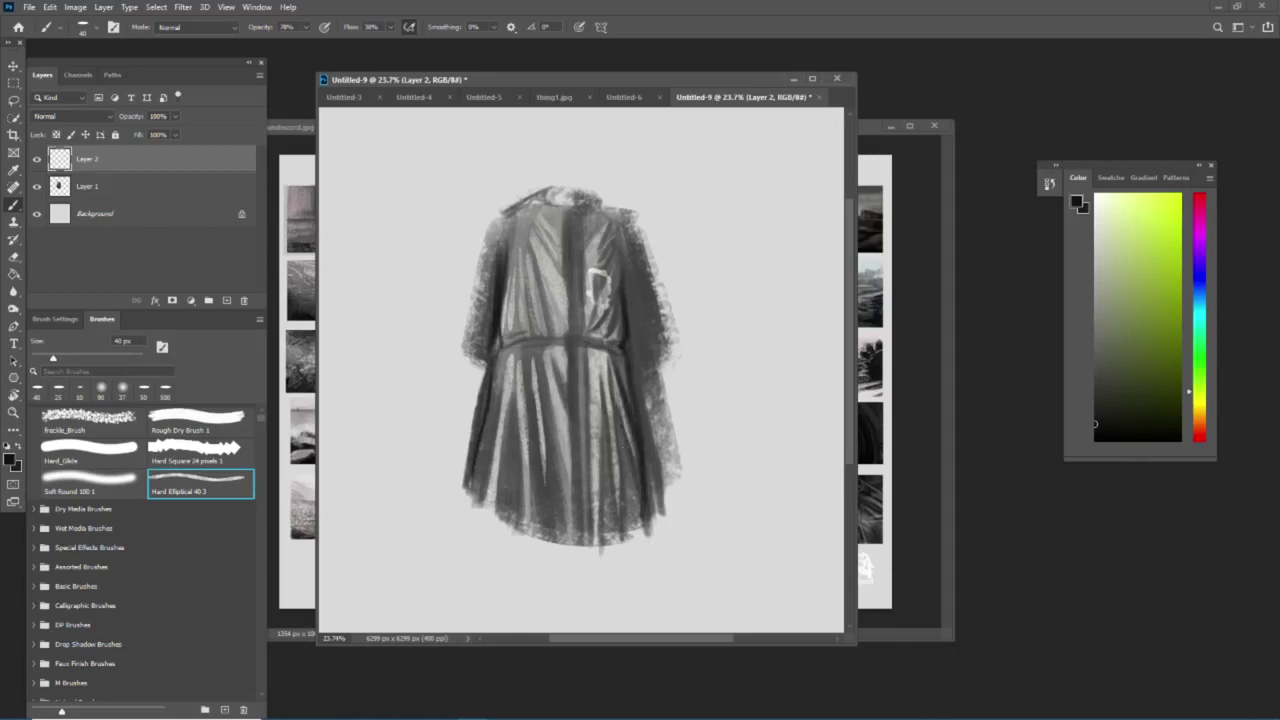
pyautogui.moveTo(627, 430); pyautogui.dragTo(626, 546)
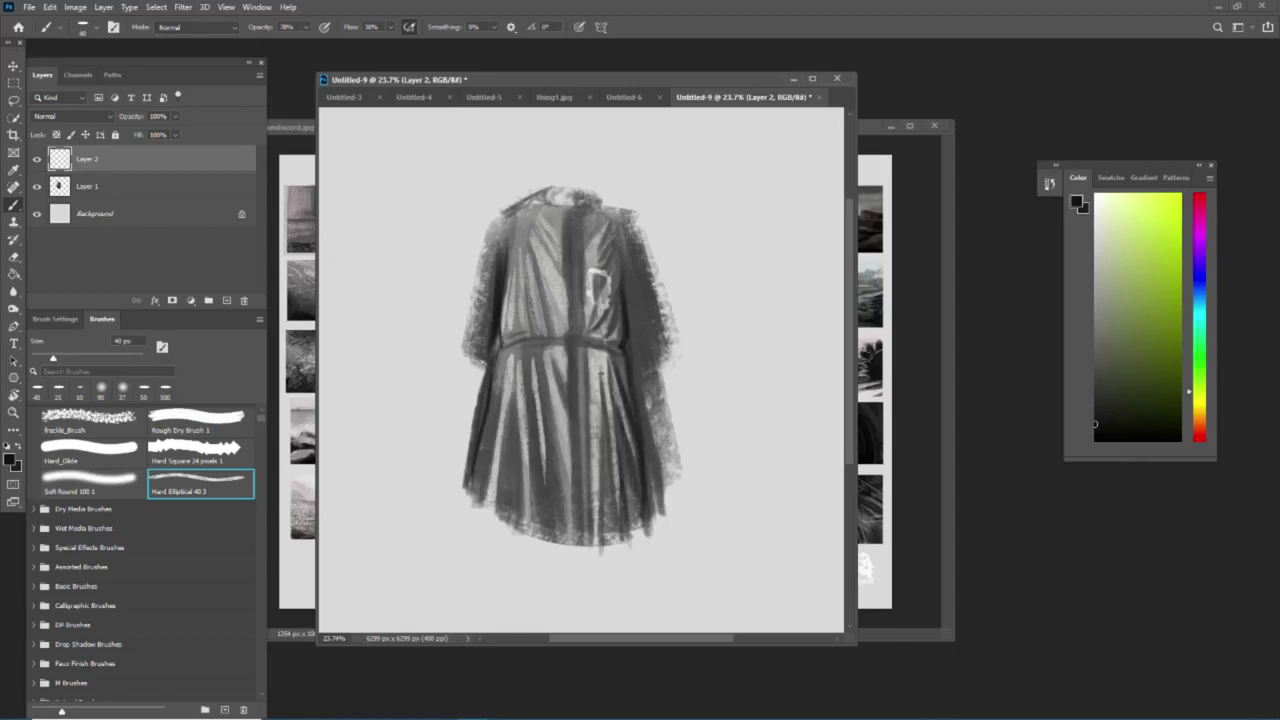
pyautogui.moveTo(604, 412); pyautogui.dragTo(610, 542)
pyautogui.moveTo(612, 494); pyautogui.dragTo(612, 530)
pyautogui.moveTo(606, 456); pyautogui.dragTo(606, 556)
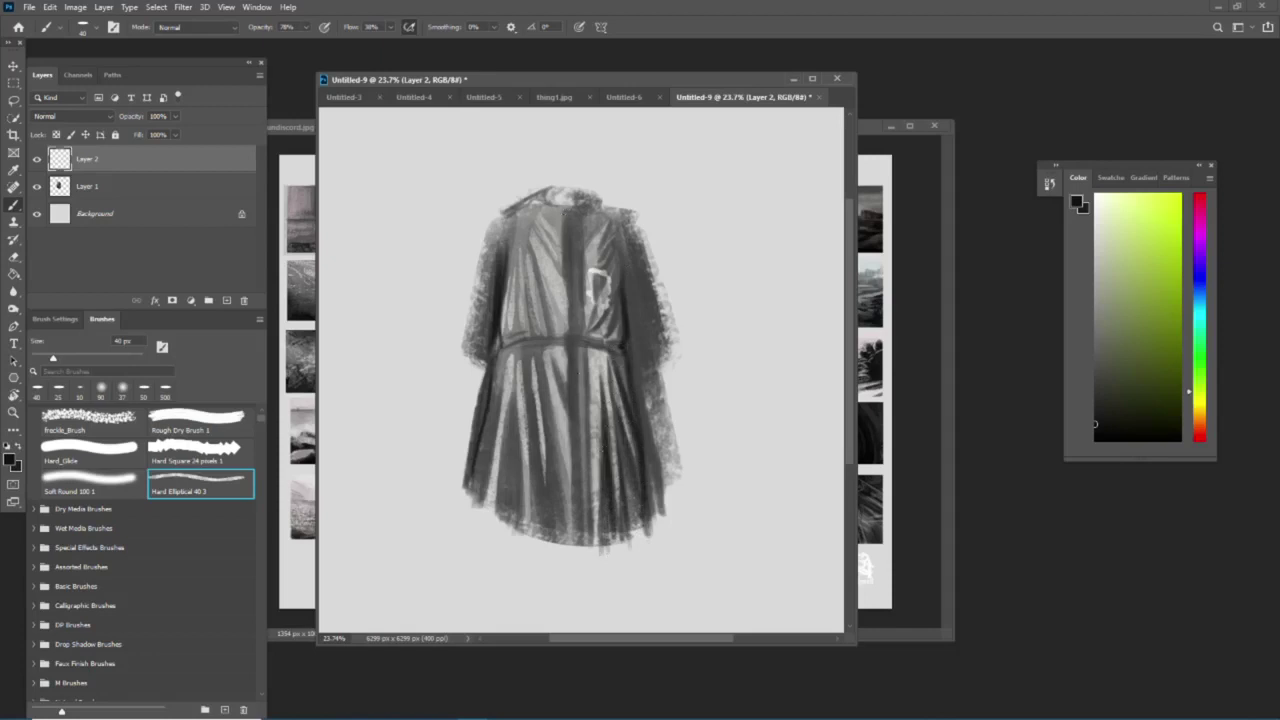
# - Add thin 25 px strokes on the upper and lower centre fold and faint right-side marks
pyautogui.press('[')
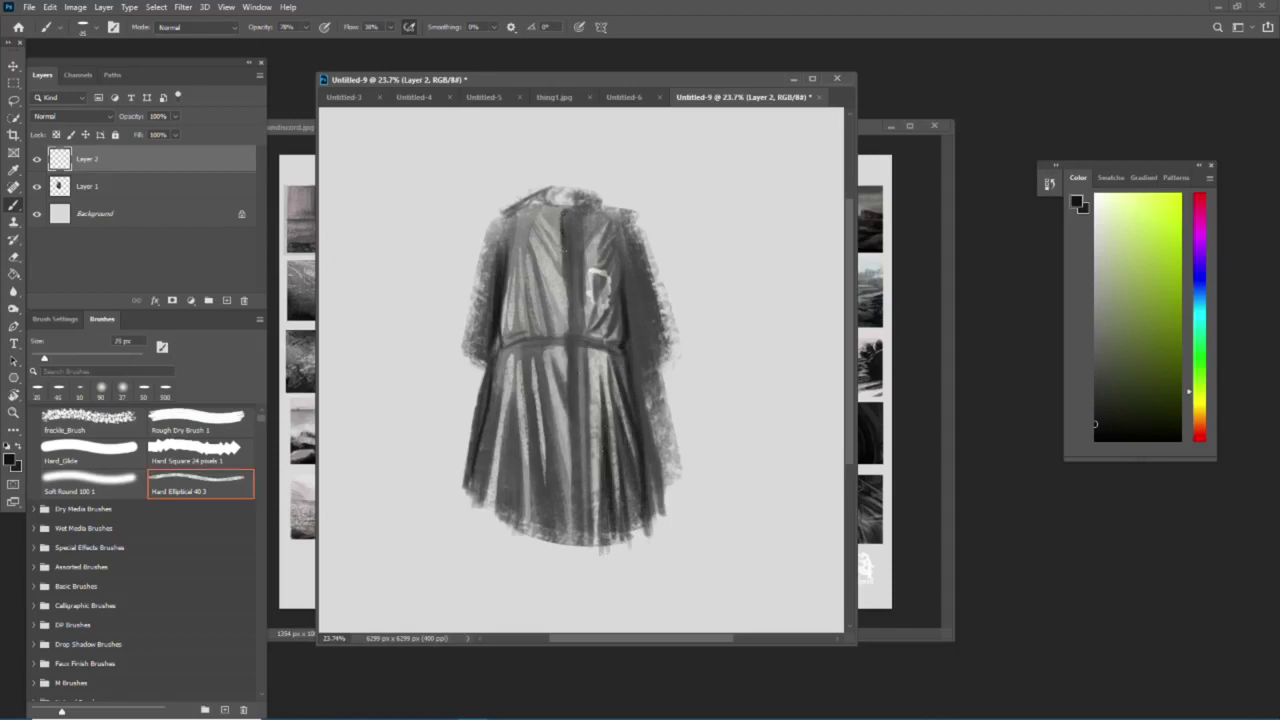
pyautogui.moveTo(563, 242); pyautogui.dragTo(565, 278)
pyautogui.moveTo(577, 408); pyautogui.dragTo(580, 516)
pyautogui.moveTo(578, 436); pyautogui.dragTo(578, 520)
pyautogui.moveTo(575, 472); pyautogui.dragTo(574, 540)
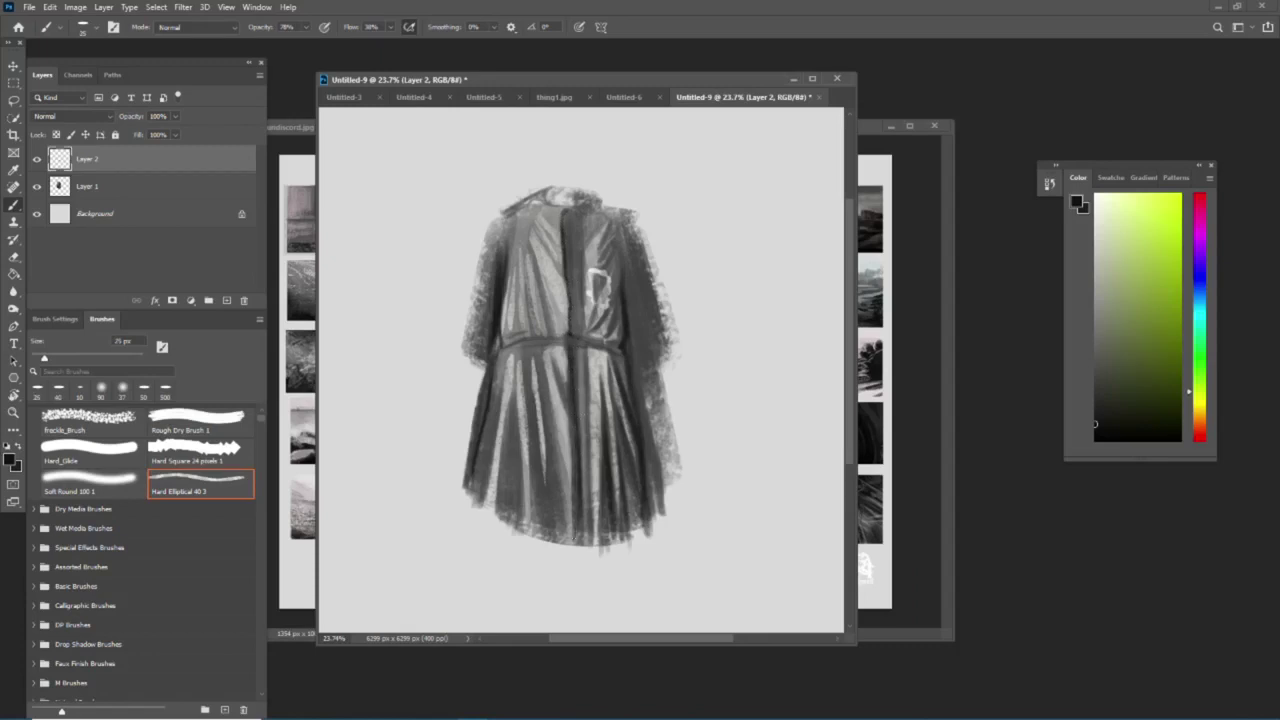
pyautogui.moveTo(577, 450)
pyautogui.mouseDown()
pyautogui.moveTo(577, 548)
pyautogui.moveTo(570, 534)
pyautogui.mouseUp()
pyautogui.moveTo(573, 416); pyautogui.dragTo(573, 436)
pyautogui.press(']')
pyautogui.press(']')
pyautogui.press(']')
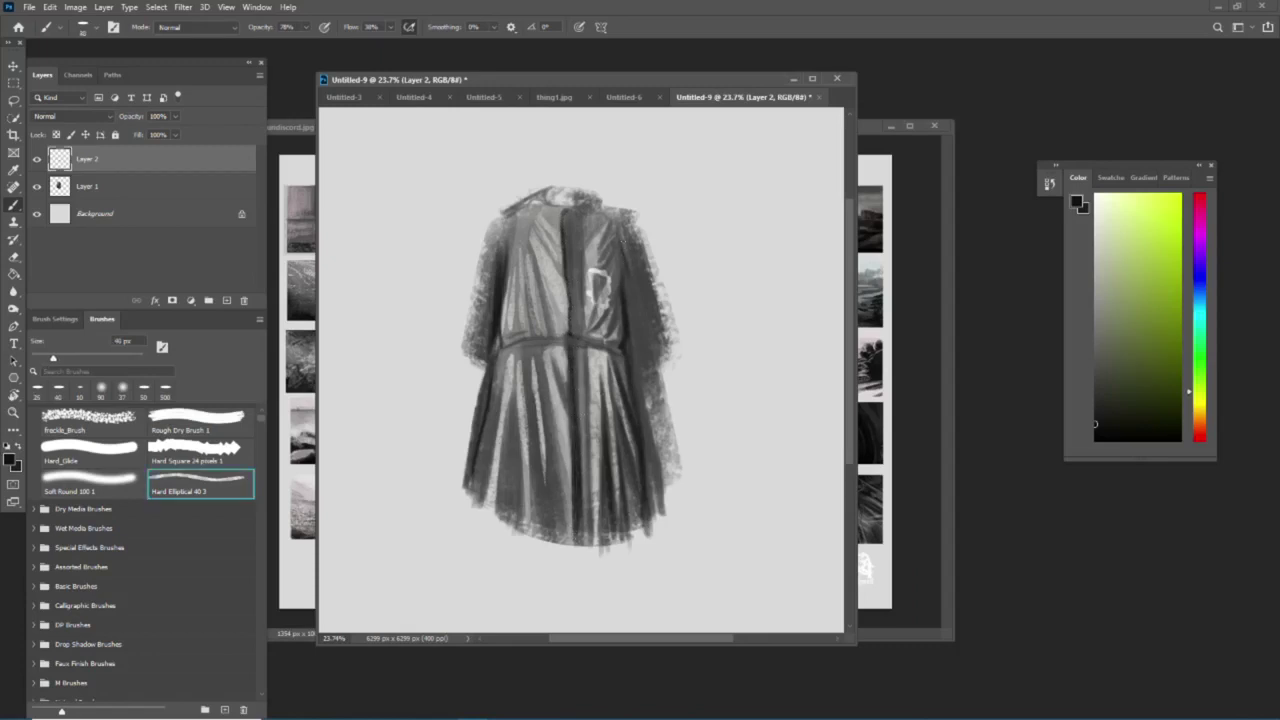
pyautogui.press('[')
pyautogui.moveTo(634, 320); pyautogui.dragTo(639, 400)
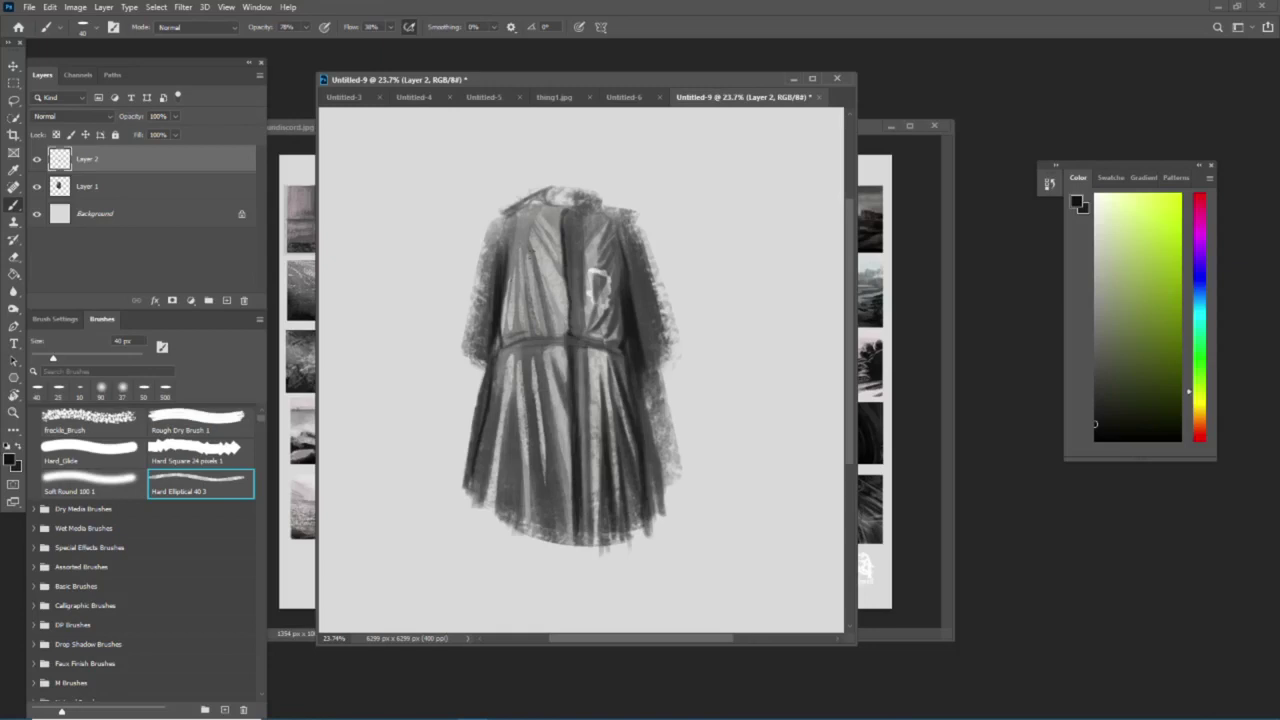
# - Darken the collar, both shoulders, the left sleeve edge and the left-centre pleat
pyautogui.moveTo(537, 201); pyautogui.dragTo(592, 212)
pyautogui.moveTo(500, 220)
pyautogui.mouseDown()
pyautogui.moveTo(502, 206)
pyautogui.moveTo(482, 232)
pyautogui.moveTo(463, 362)
pyautogui.mouseUp()
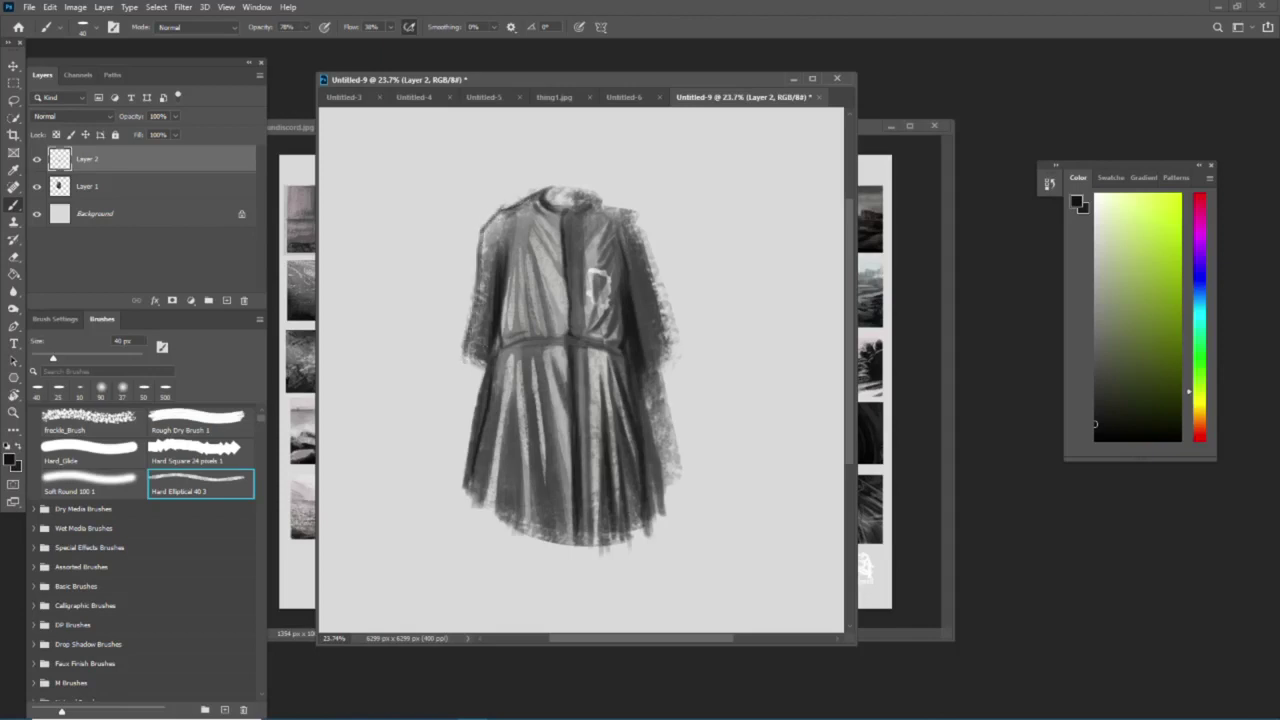
pyautogui.moveTo(605, 212); pyautogui.dragTo(618, 203)
pyautogui.moveTo(518, 345)
pyautogui.mouseDown()
pyautogui.moveTo(506, 353)
pyautogui.moveTo(505, 438)
pyautogui.mouseUp()
pyautogui.moveTo(514, 380); pyautogui.dragTo(501, 482)
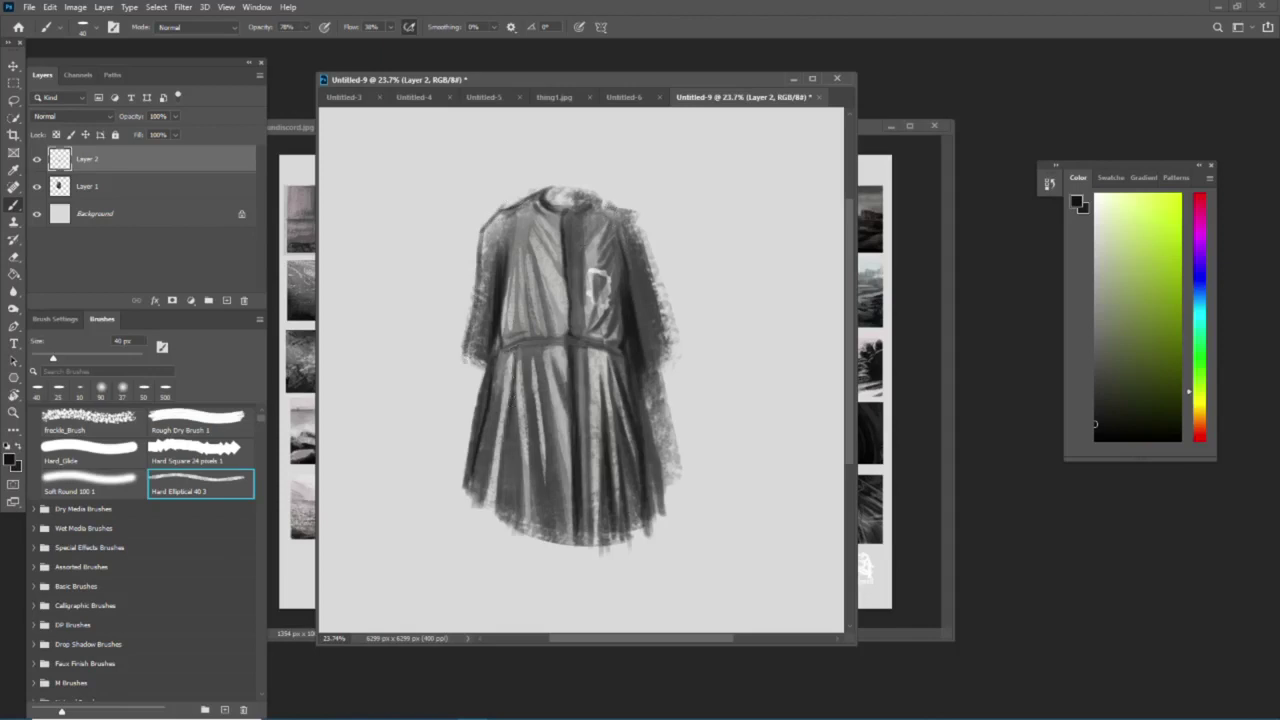
pyautogui.moveTo(508, 426); pyautogui.dragTo(496, 514)
pyautogui.moveTo(518, 360); pyautogui.dragTo(513, 395)
pyautogui.moveTo(503, 455); pyautogui.dragTo(501, 477)
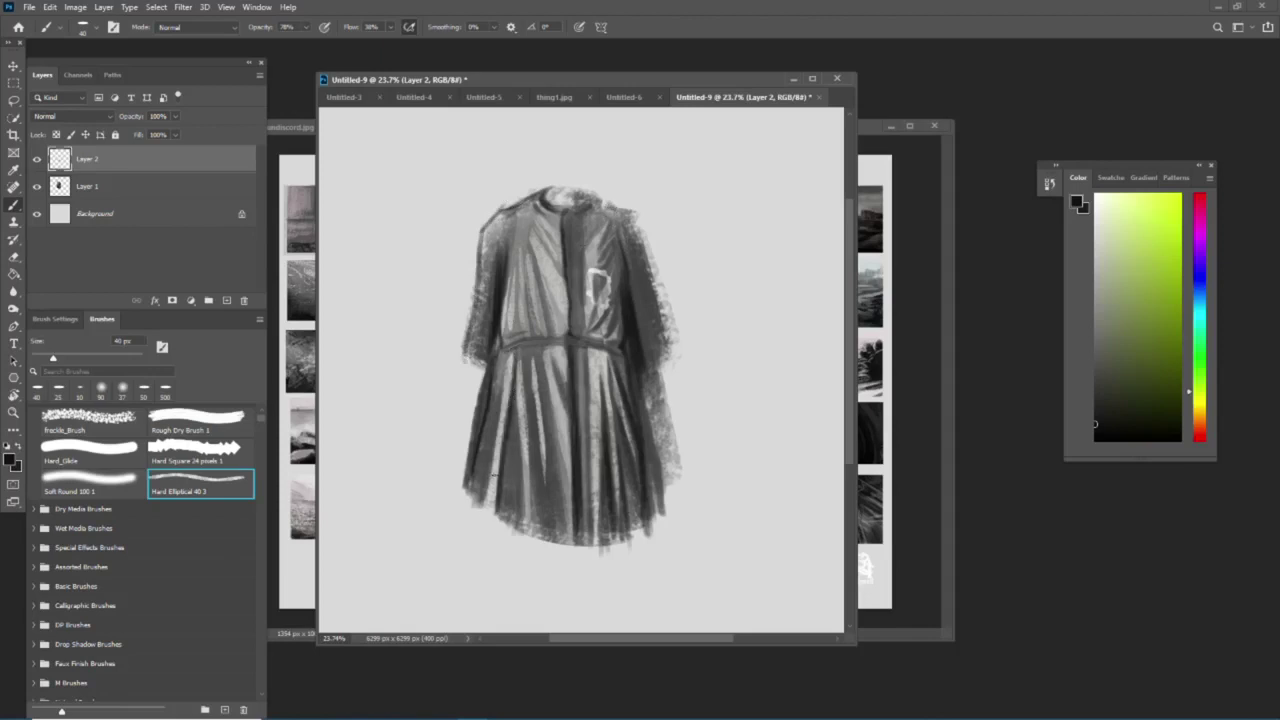
# - Enlarge the brush to 60 px and deepen the robe's left pleat
pyautogui.press(']')
pyautogui.press(']')
pyautogui.moveTo(497, 372); pyautogui.dragTo(474, 510)
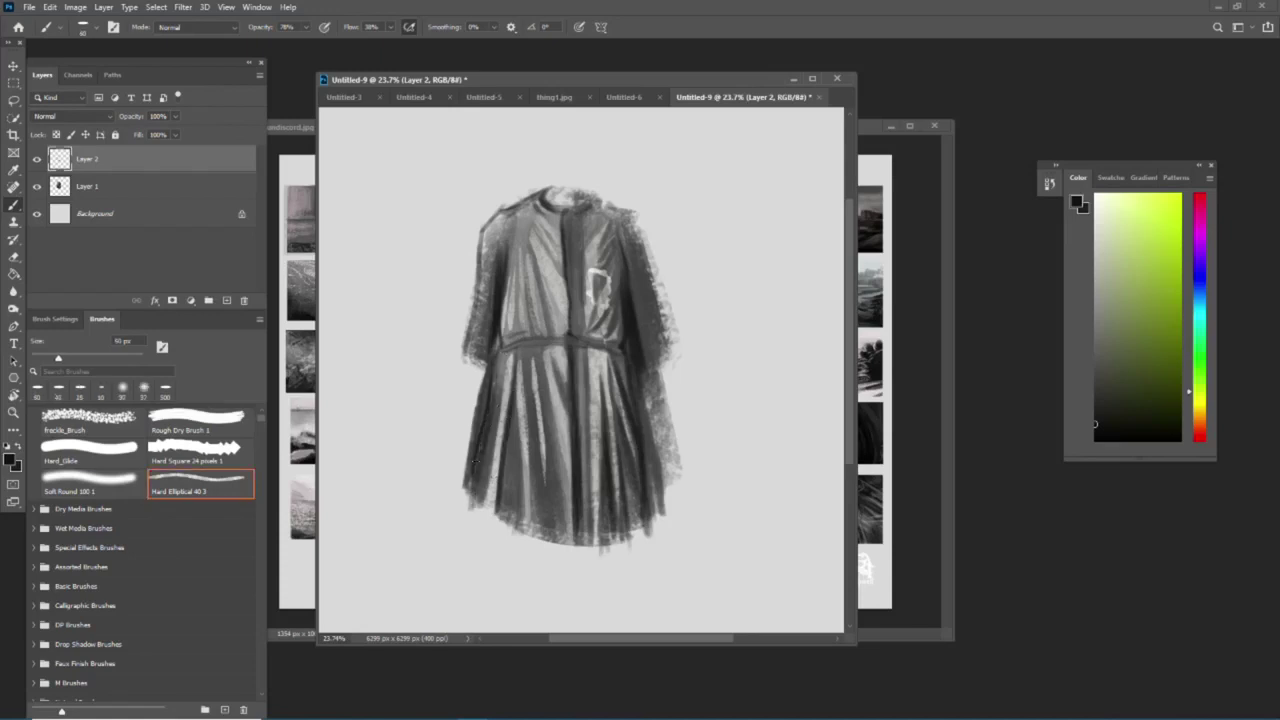
pyautogui.moveTo(492, 402); pyautogui.dragTo(478, 514)
pyautogui.moveTo(492, 426); pyautogui.dragTo(482, 520)
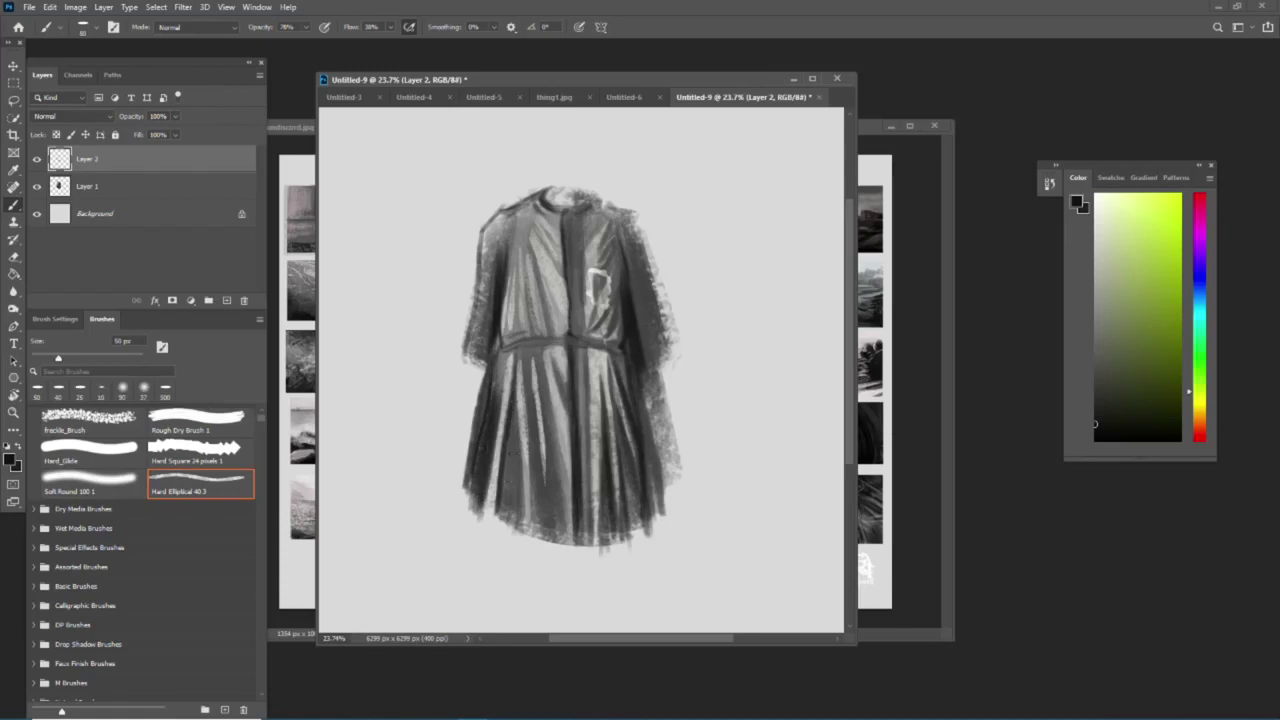
# - Deepen the centre pleats with dark strokes working rightward
pyautogui.moveTo(508, 436)
pyautogui.mouseDown()
pyautogui.moveTo(503, 532)
pyautogui.moveTo(520, 528)
pyautogui.mouseUp()
pyautogui.moveTo(518, 420); pyautogui.dragTo(522, 540)
pyautogui.moveTo(526, 396); pyautogui.dragTo(534, 500)
pyautogui.moveTo(538, 500); pyautogui.dragTo(540, 532)
pyautogui.moveTo(536, 434); pyautogui.dragTo(542, 536)
pyautogui.moveTo(554, 460); pyautogui.dragTo(558, 536)
pyautogui.moveTo(556, 482); pyautogui.dragTo(560, 524)
pyautogui.moveTo(552, 430); pyautogui.dragTo(562, 540)
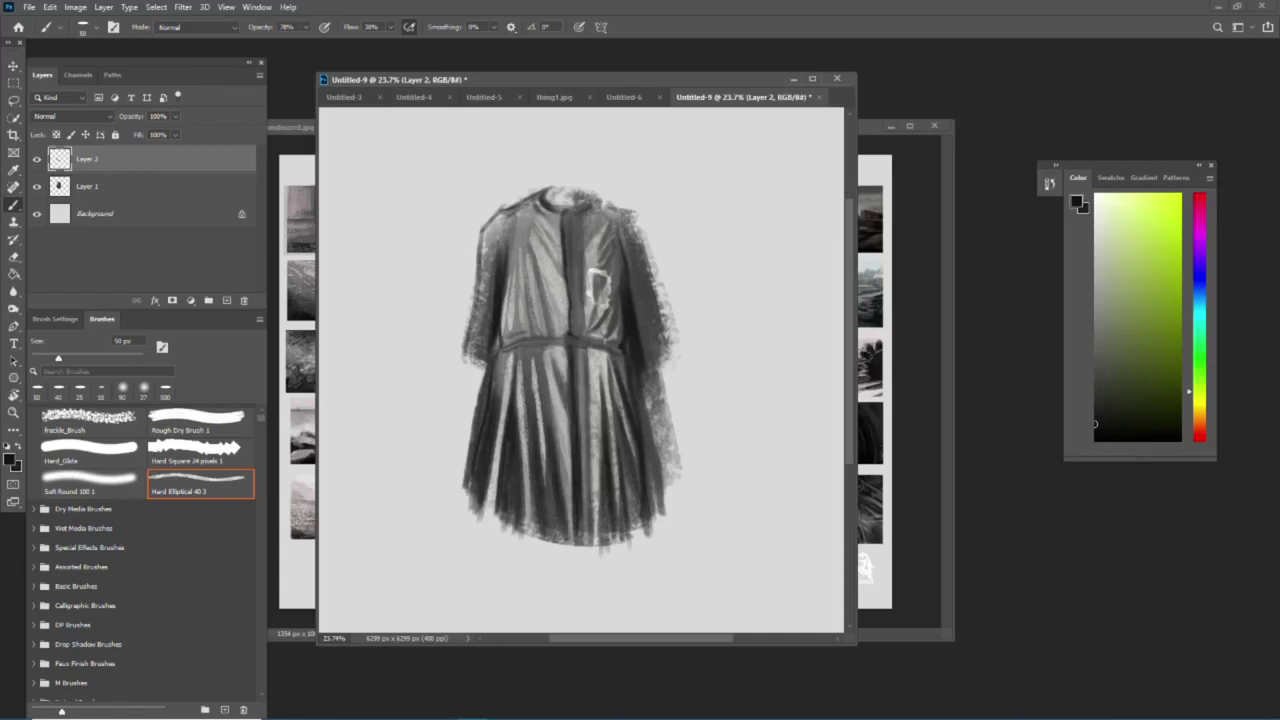
pyautogui.moveTo(562, 470); pyautogui.dragTo(572, 546)
# - Darken the robe's lower right side, upper right chest and right shoulder
pyautogui.moveTo(622, 444)
pyautogui.mouseDown()
pyautogui.moveTo(645, 540)
pyautogui.moveTo(640, 514)
pyautogui.mouseUp()
pyautogui.moveTo(644, 408)
pyautogui.mouseDown()
pyautogui.moveTo(660, 518)
pyautogui.moveTo(648, 536)
pyautogui.mouseUp()
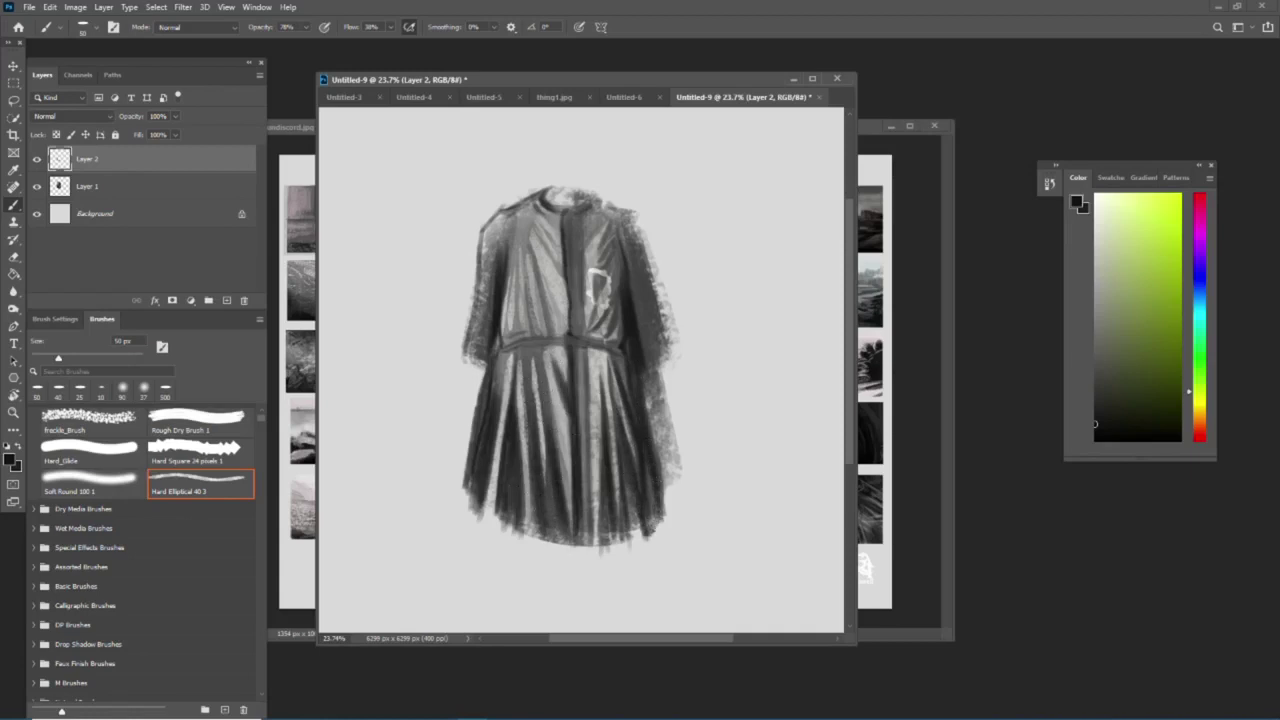
pyautogui.moveTo(650, 478); pyautogui.dragTo(652, 540)
pyautogui.moveTo(612, 258); pyautogui.dragTo(610, 276)
pyautogui.moveTo(618, 230)
pyautogui.mouseDown()
pyautogui.moveTo(606, 254)
pyautogui.moveTo(618, 246)
pyautogui.mouseUp()
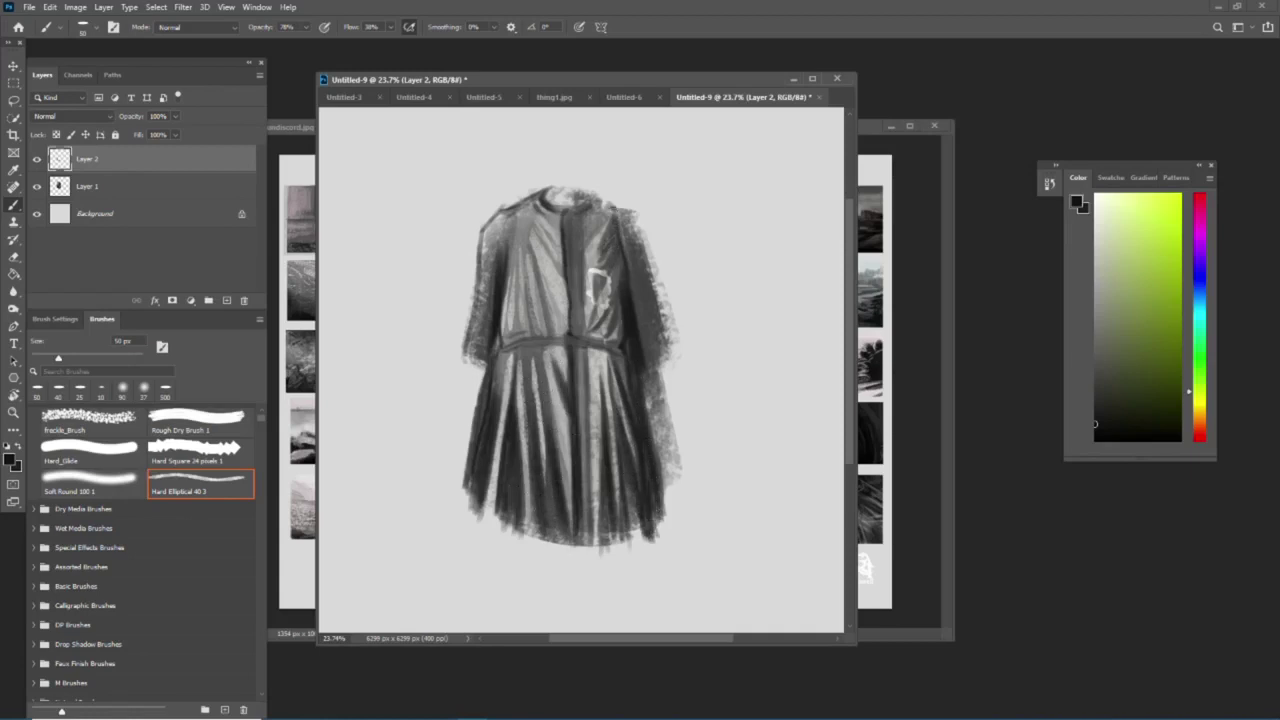
pyautogui.moveTo(598, 196)
pyautogui.mouseDown()
pyautogui.moveTo(622, 208)
pyautogui.moveTo(650, 330)
pyautogui.mouseUp()
pyautogui.moveTo(636, 290)
pyautogui.mouseDown()
pyautogui.moveTo(654, 348)
pyautogui.moveTo(647, 381)
pyautogui.mouseUp()
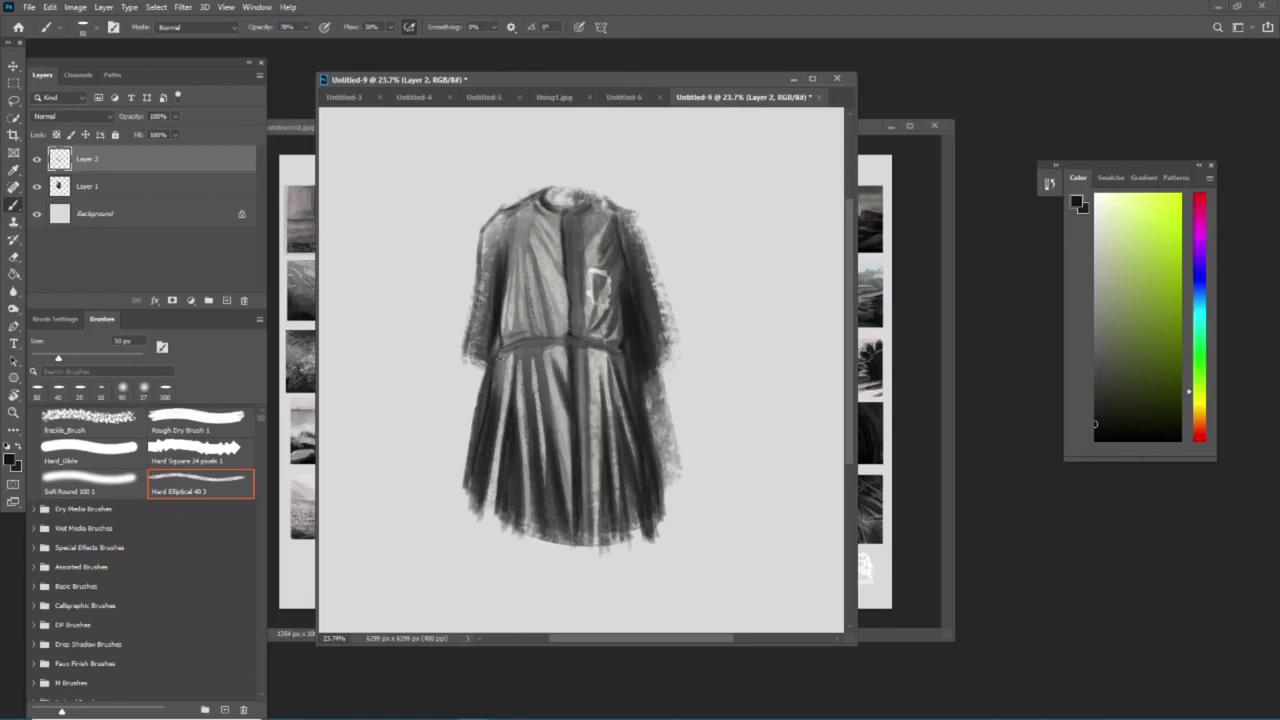
# - Add dark vertical strokes along the robe's left side
pyautogui.moveTo(480, 330); pyautogui.dragTo(482, 380)
pyautogui.moveTo(484, 294); pyautogui.dragTo(482, 390)
pyautogui.moveTo(484, 344); pyautogui.dragTo(486, 380)
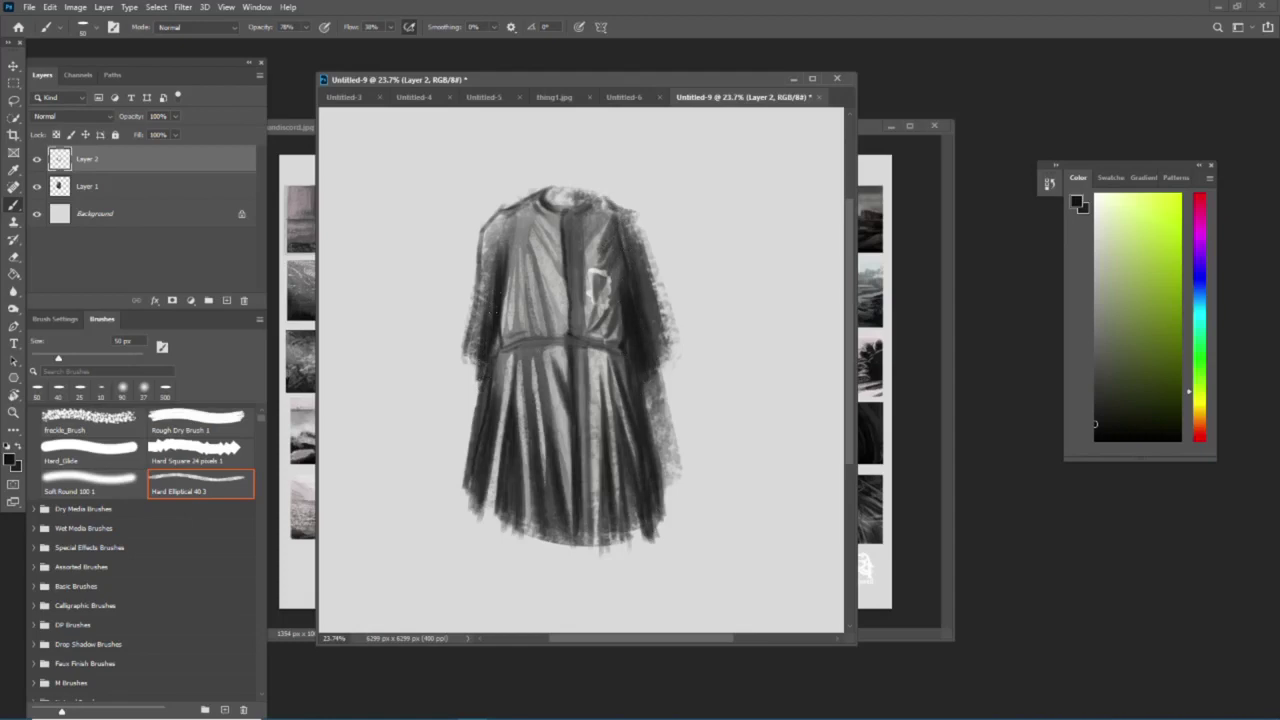
pyautogui.moveTo(492, 290)
pyautogui.mouseDown()
pyautogui.moveTo(492, 378)
pyautogui.moveTo(488, 326)
pyautogui.mouseUp()
pyautogui.moveTo(482, 268)
pyautogui.mouseDown()
pyautogui.moveTo(480, 386)
pyautogui.moveTo(483, 320)
pyautogui.mouseUp()
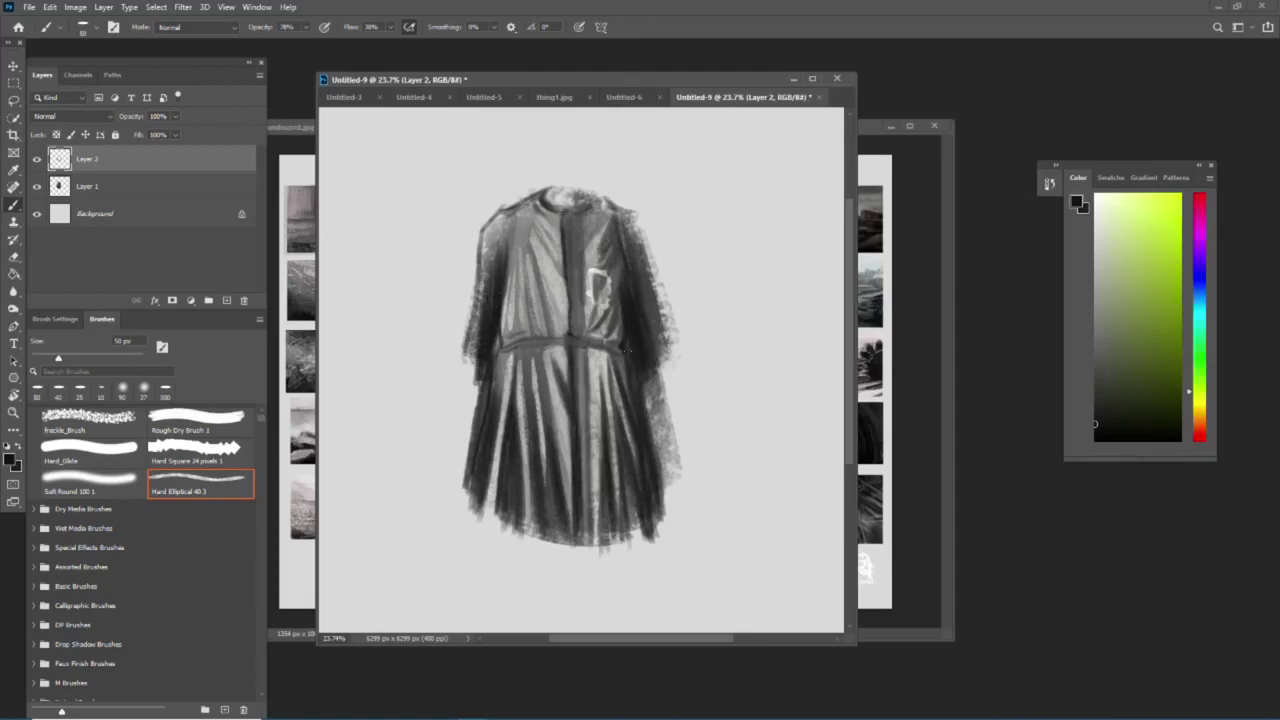
# - Lasso around the whole painted coat and invert the selection to the background
pyautogui.press('z')
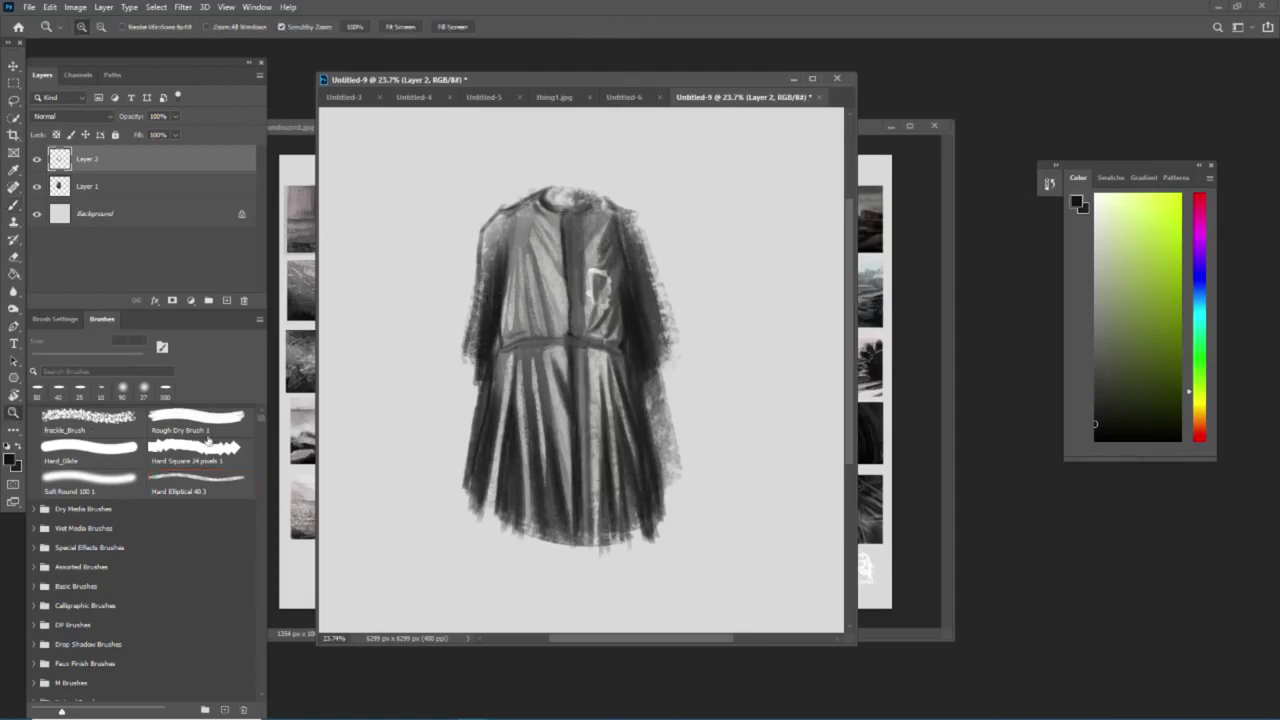
pyautogui.moveTo(669, 432)
pyautogui.mouseDown()
pyautogui.moveTo(632, 435)
pyautogui.moveTo(568, 404)
pyautogui.mouseUp()
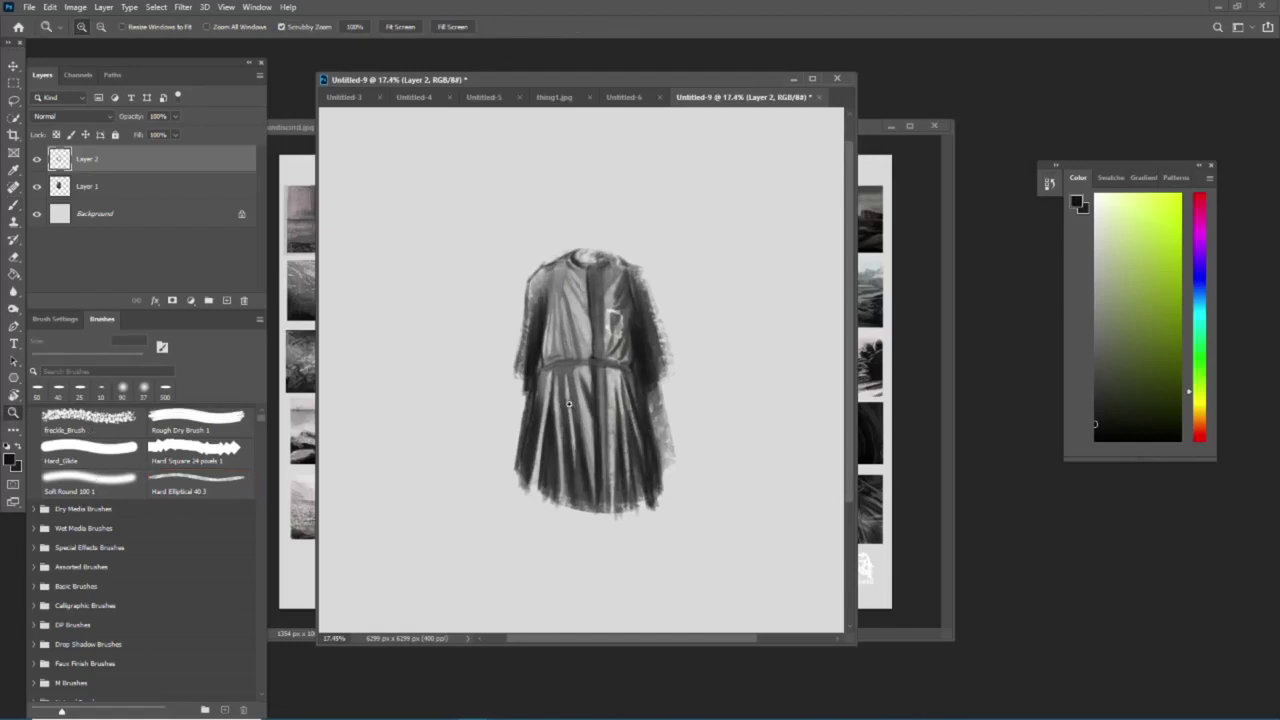
pyautogui.press('l')
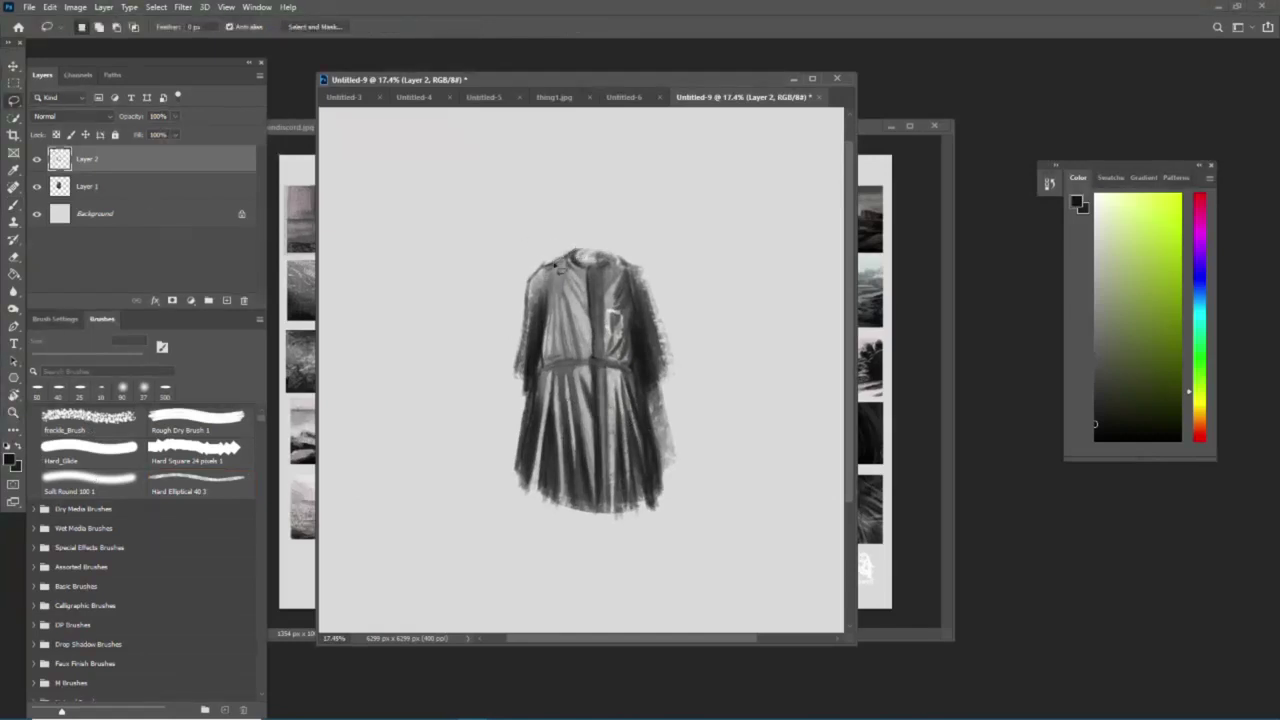
pyautogui.moveTo(558, 268)
pyautogui.mouseDown()
pyautogui.moveTo(516, 376)
pyautogui.moveTo(533, 491)
pyautogui.moveTo(669, 497)
pyautogui.moveTo(659, 316)
pyautogui.moveTo(568, 252)
pyautogui.mouseUp()
pyautogui.click(158, 8)
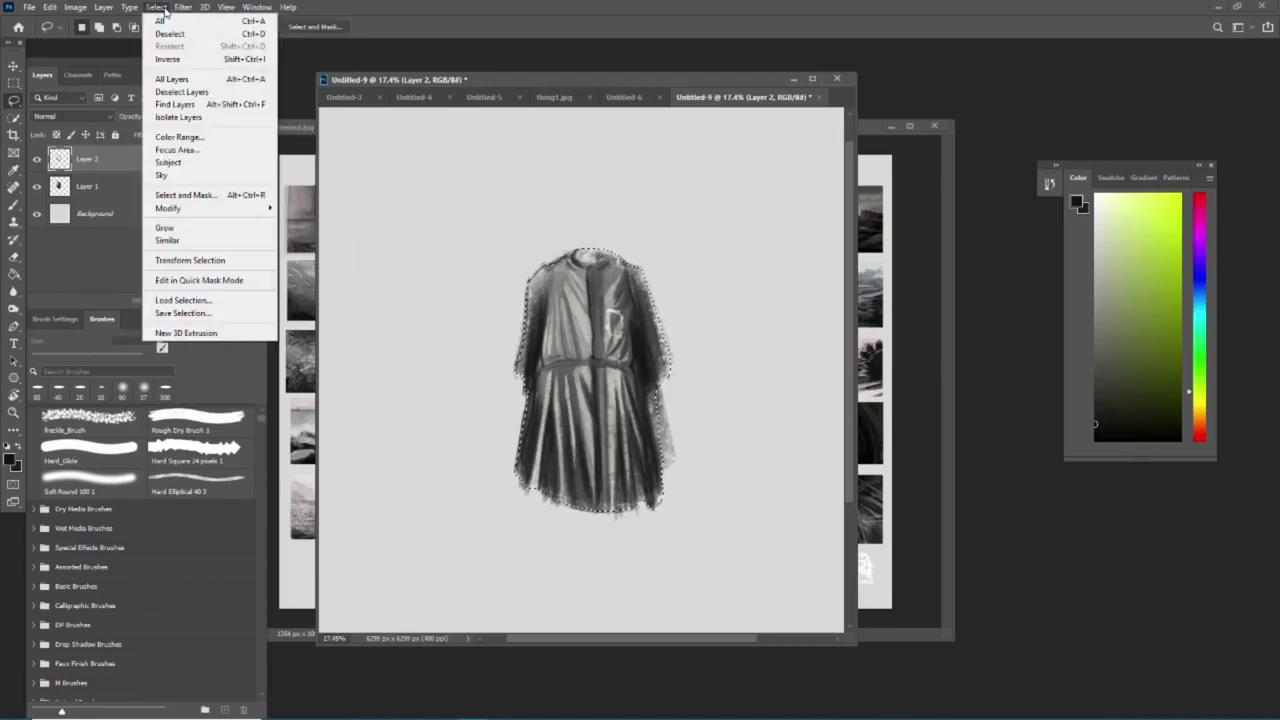
pyautogui.click(168, 59)
# - Paint faint grey vertical strokes beside the coat with an enlarged brush
pyautogui.click(14, 205)
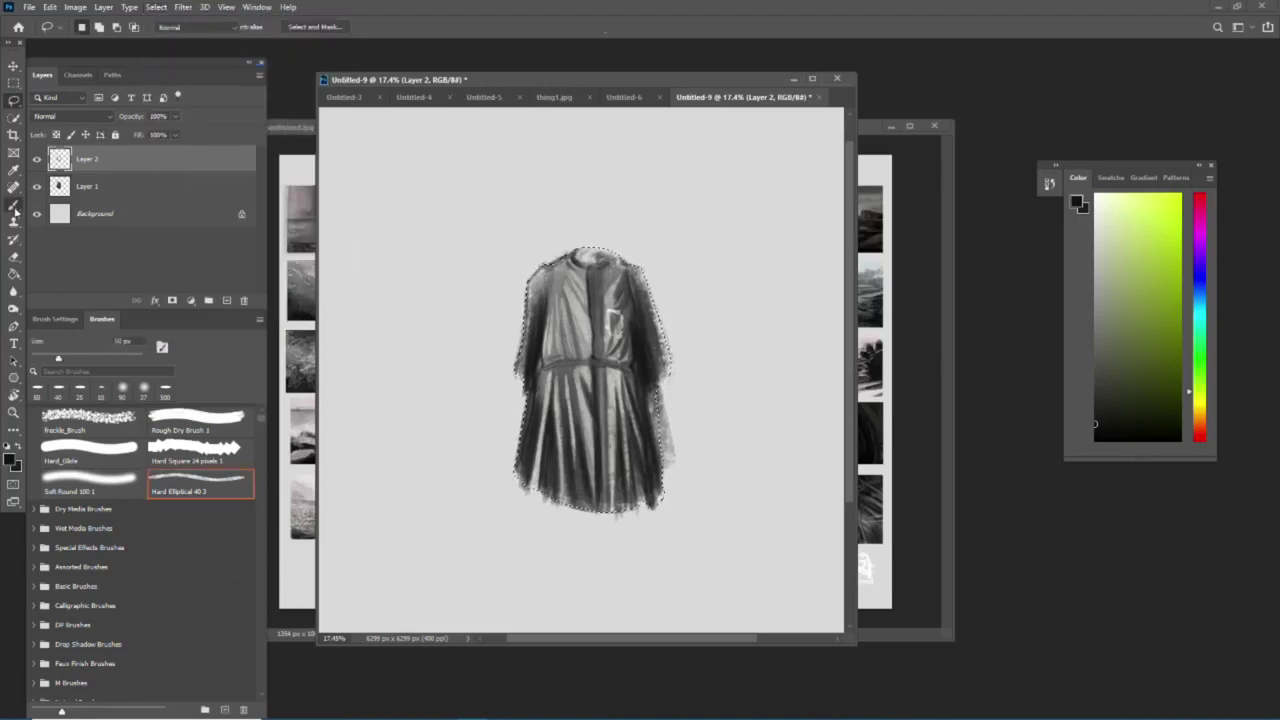
pyautogui.press(']')
pyautogui.press(']')
pyautogui.press(']')
pyautogui.press(']')
pyautogui.press(']')
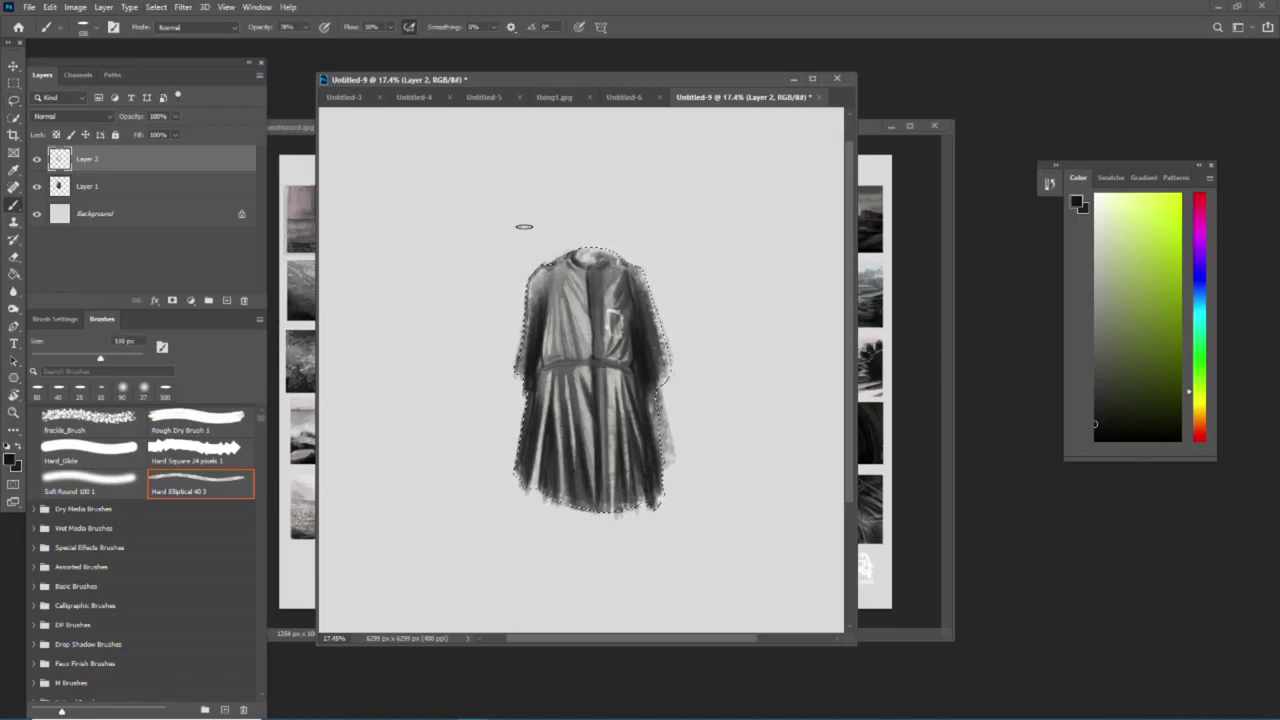
pyautogui.press(']')
pyautogui.press(']')
pyautogui.press(']')
pyautogui.moveTo(507, 204); pyautogui.dragTo(507, 250)
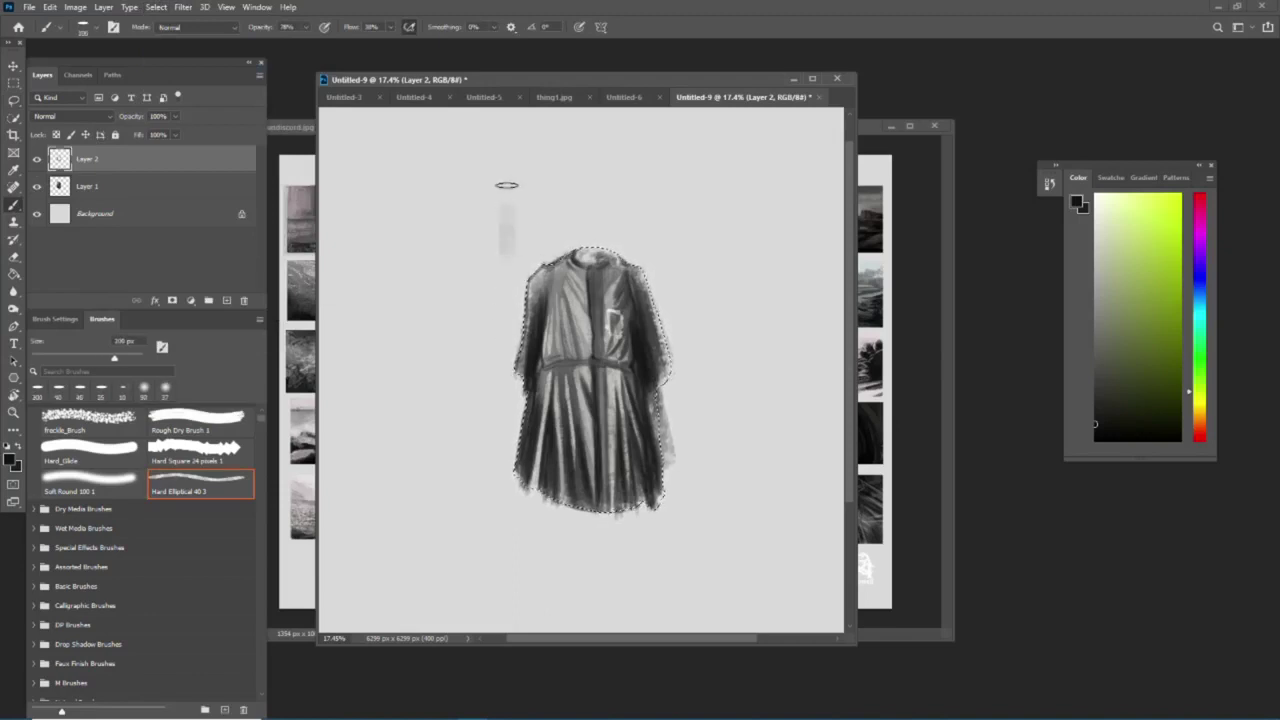
pyautogui.moveTo(507, 185); pyautogui.dragTo(512, 505)
pyautogui.moveTo(544, 180)
pyautogui.mouseDown()
pyautogui.moveTo(540, 256)
pyautogui.moveTo(550, 244)
pyautogui.mouseUp()
# - Paint soft white streaks around the coat's sides, right shoulder and hem
pyautogui.click(1094, 200)
pyautogui.press('[')
pyautogui.press('[')
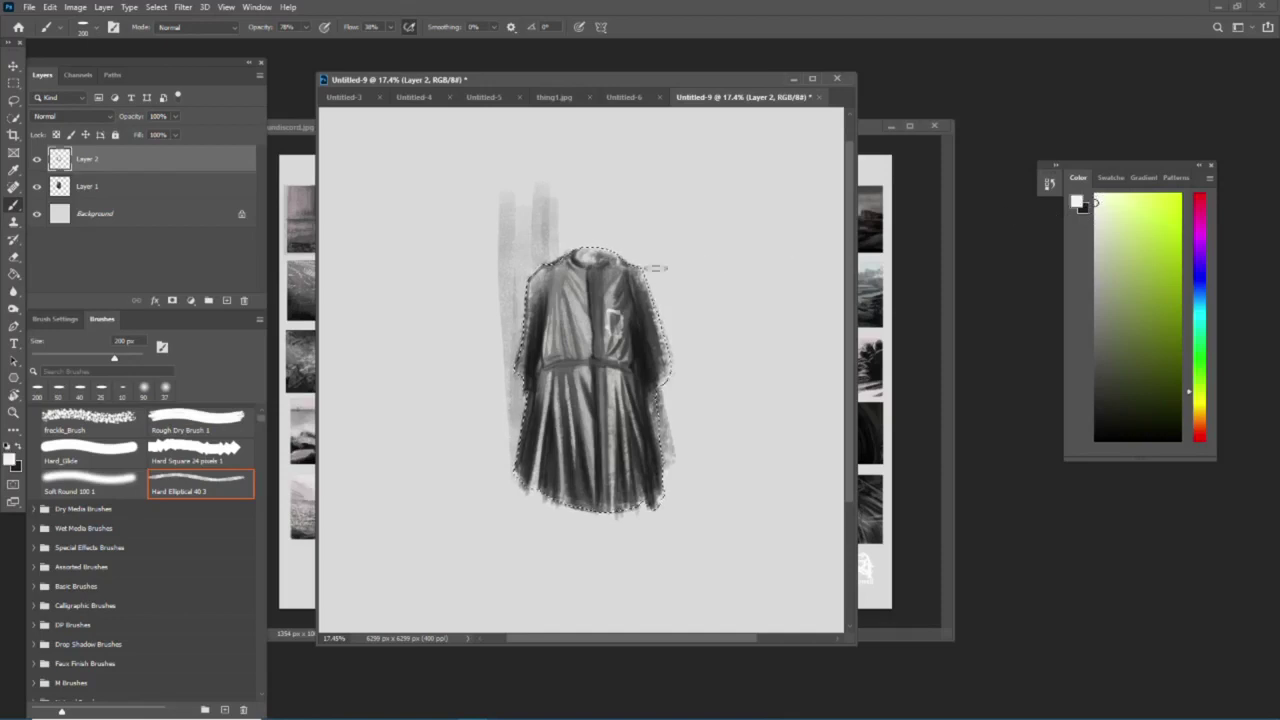
pyautogui.moveTo(506, 190); pyautogui.dragTo(507, 500)
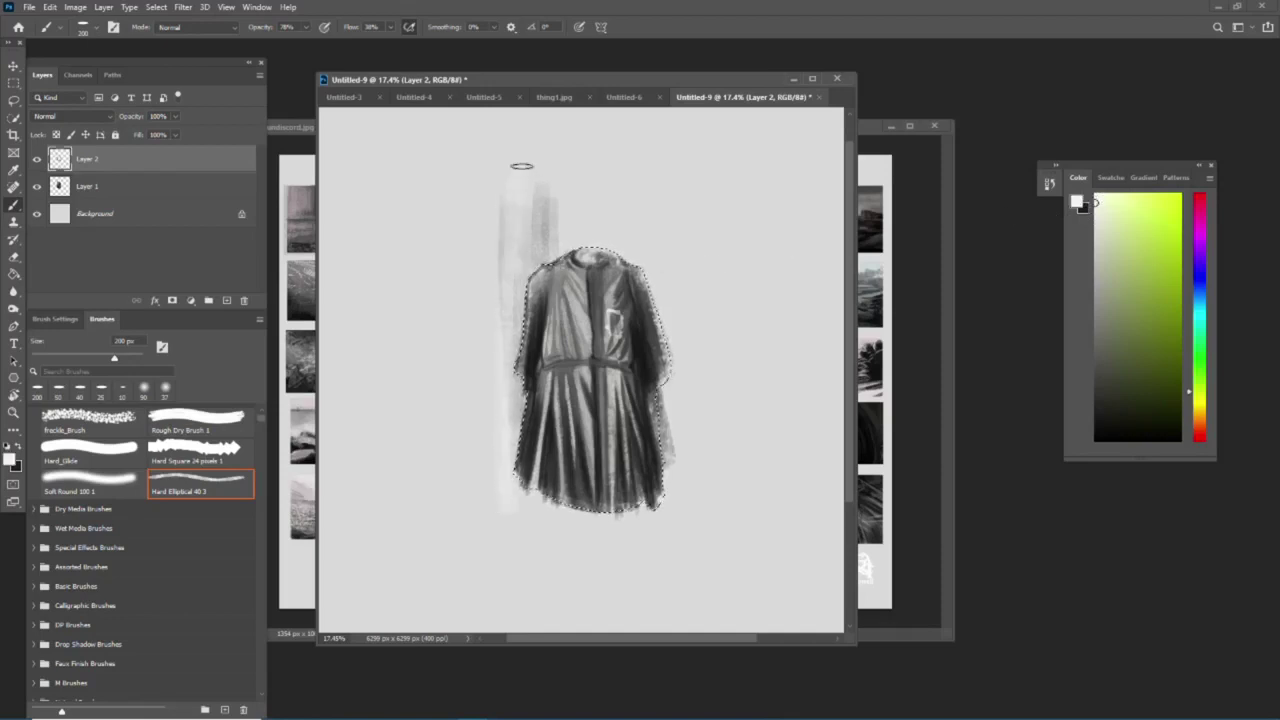
pyautogui.moveTo(538, 180); pyautogui.dragTo(545, 250)
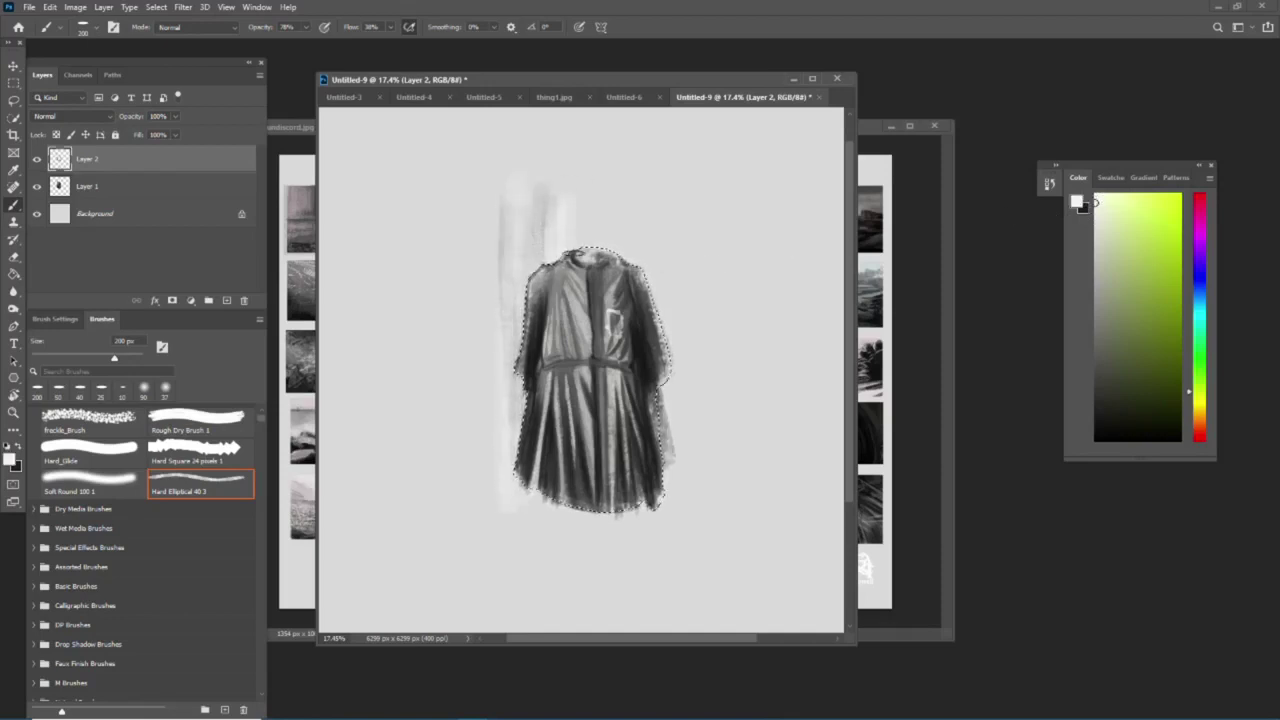
pyautogui.moveTo(545, 198); pyautogui.dragTo(530, 250)
pyautogui.moveTo(514, 194); pyautogui.dragTo(500, 505)
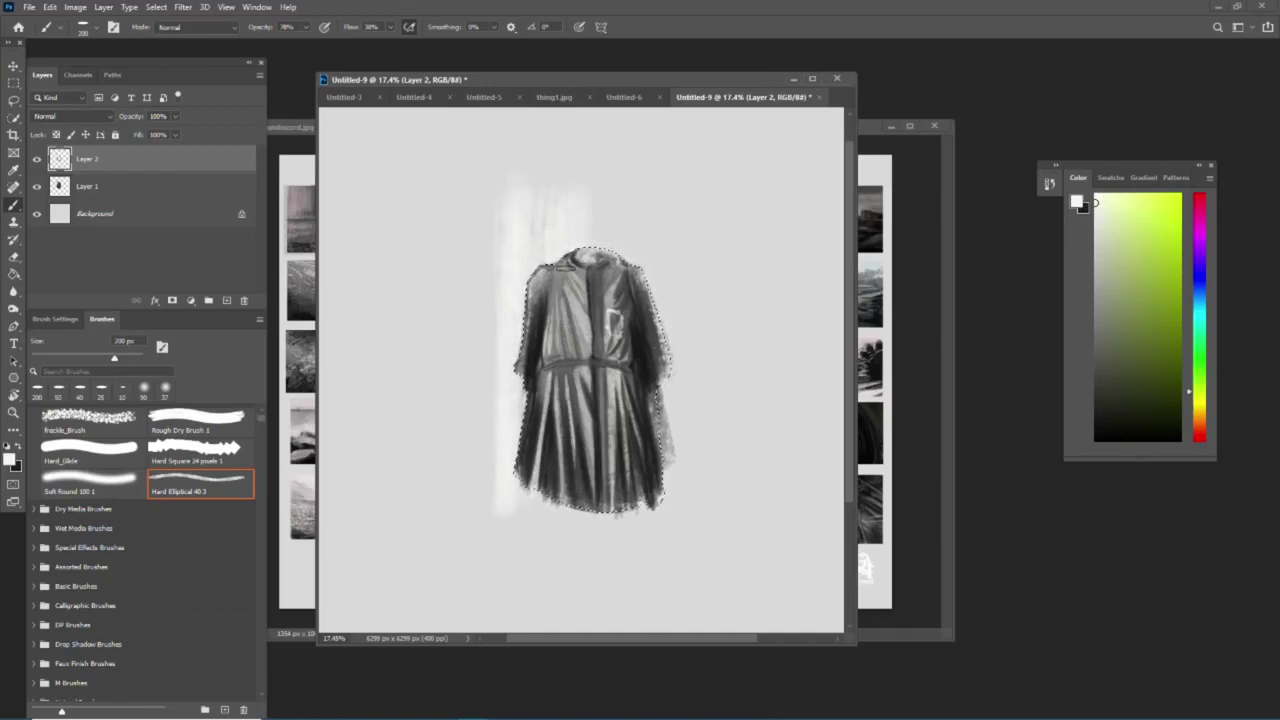
pyautogui.moveTo(586, 233)
pyautogui.mouseDown()
pyautogui.moveTo(654, 200)
pyautogui.moveTo(677, 345)
pyautogui.moveTo(672, 545)
pyautogui.mouseUp()
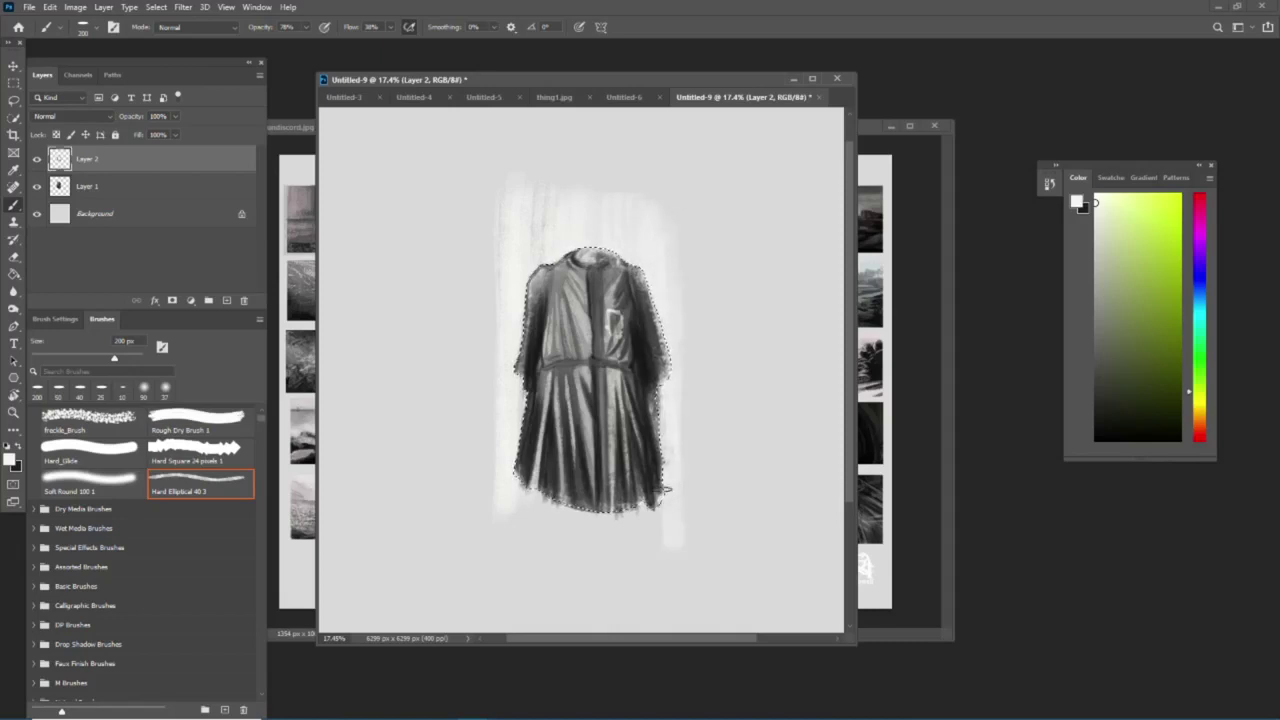
pyautogui.moveTo(525, 537); pyautogui.dragTo(636, 536)
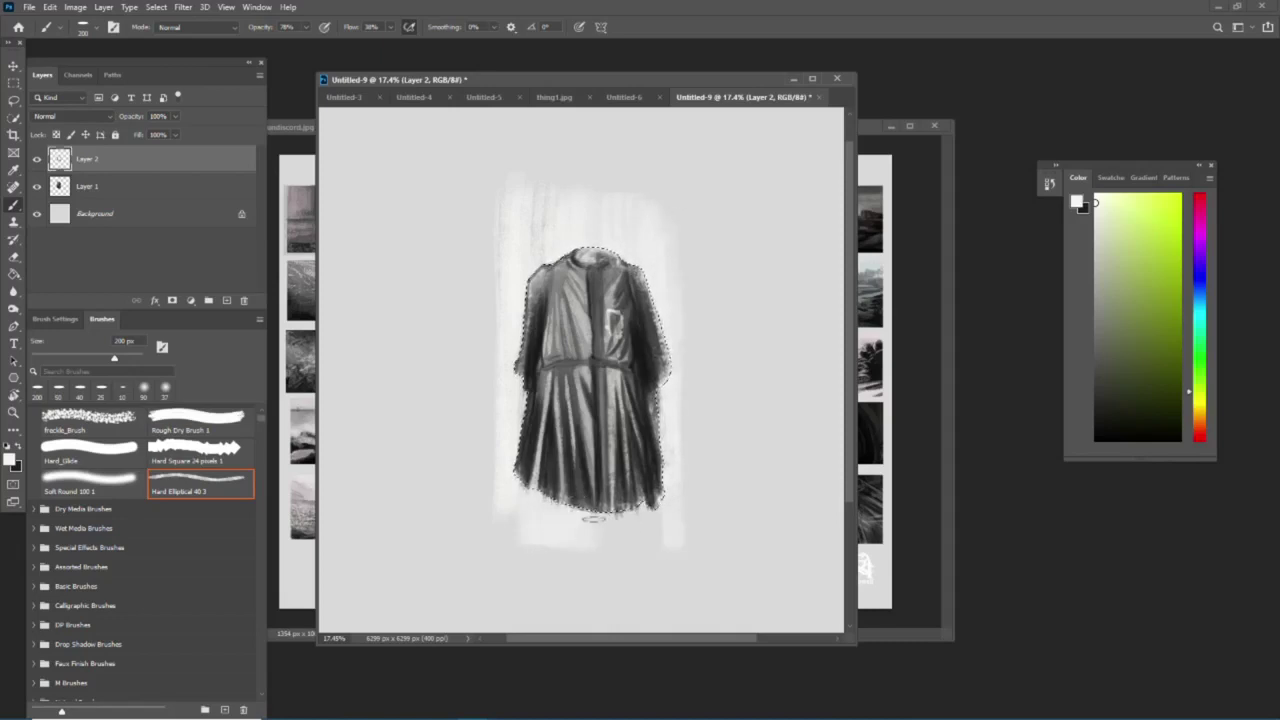
pyautogui.moveTo(497, 196); pyautogui.dragTo(502, 495)
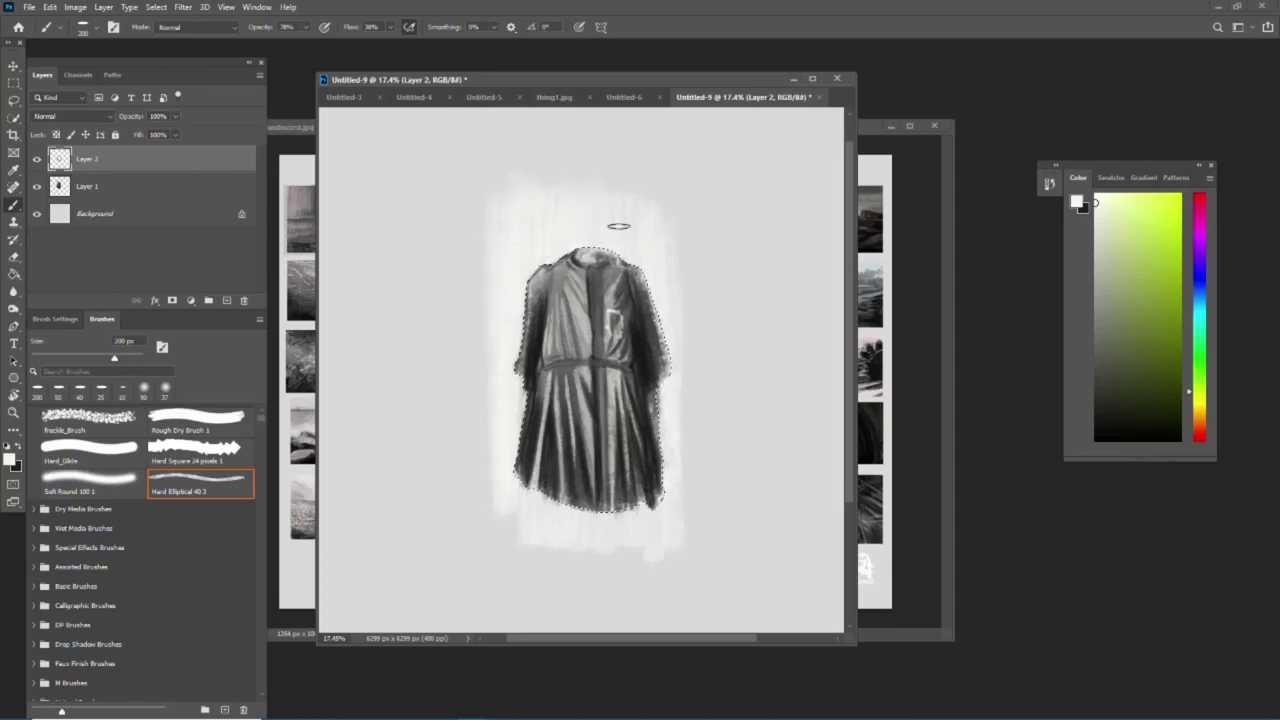
pyautogui.moveTo(678, 368); pyautogui.dragTo(674, 461)
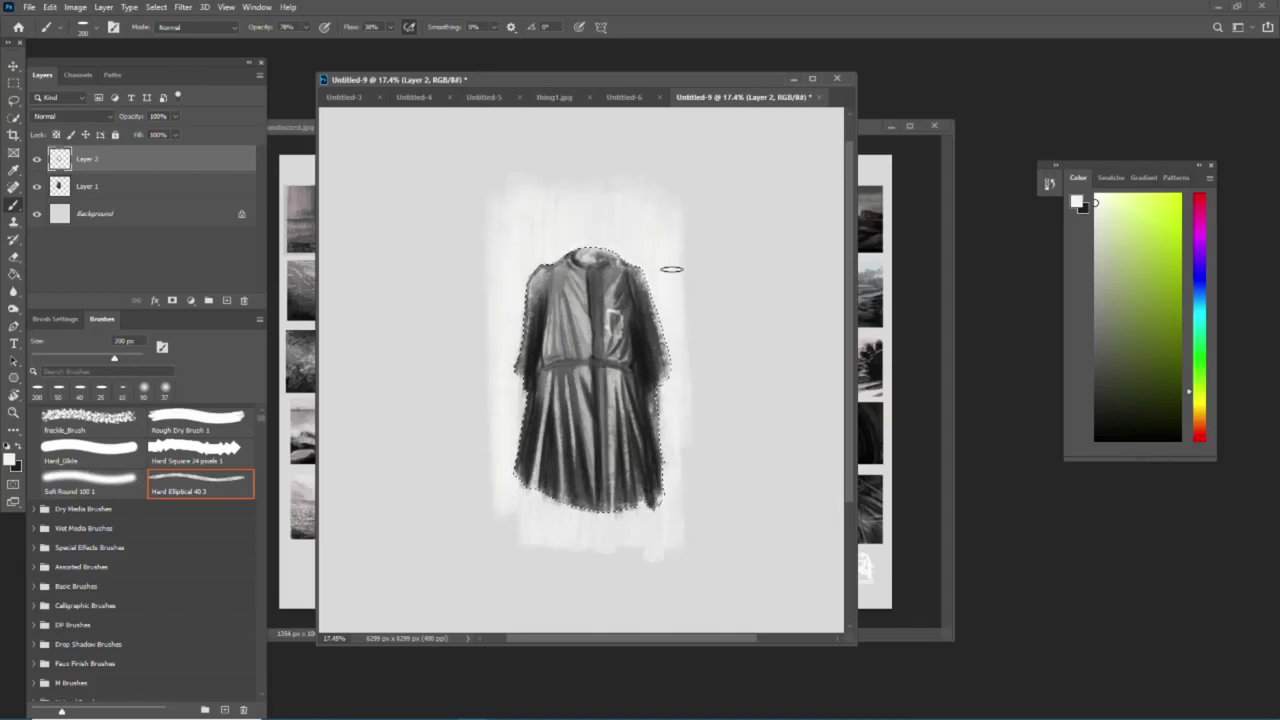
pyautogui.click(156, 7)
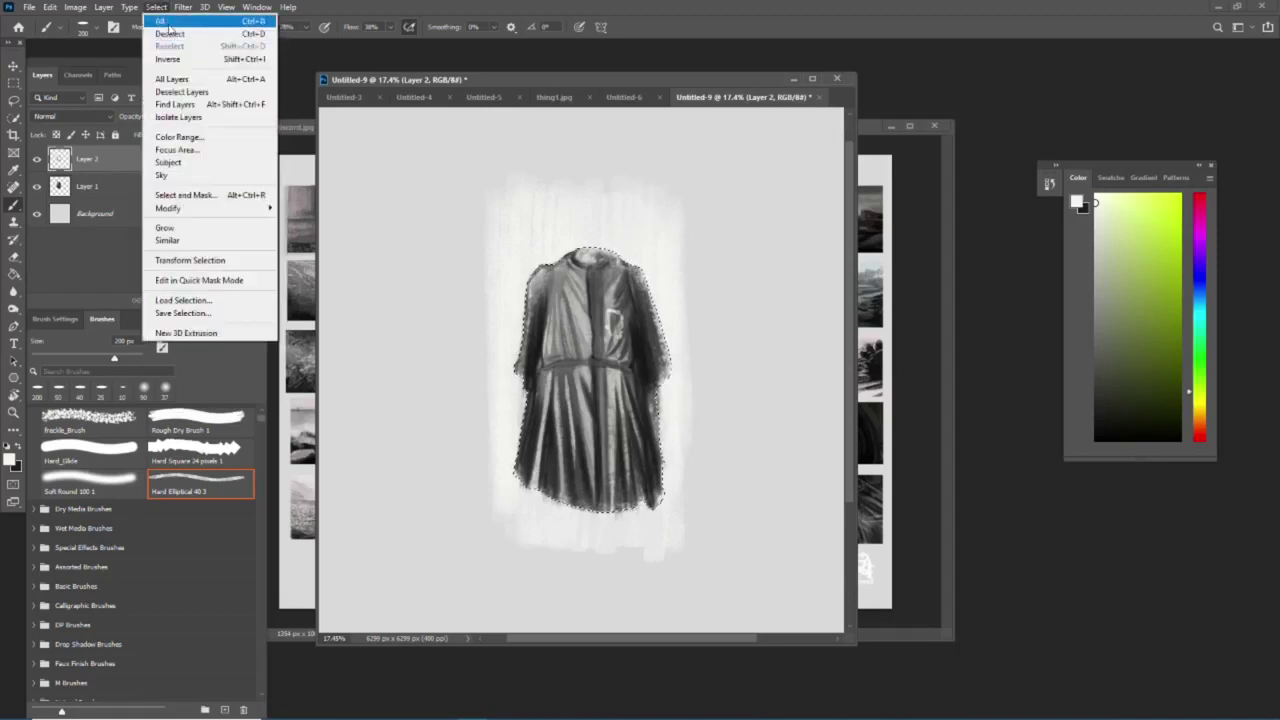
pyautogui.click(169, 34)
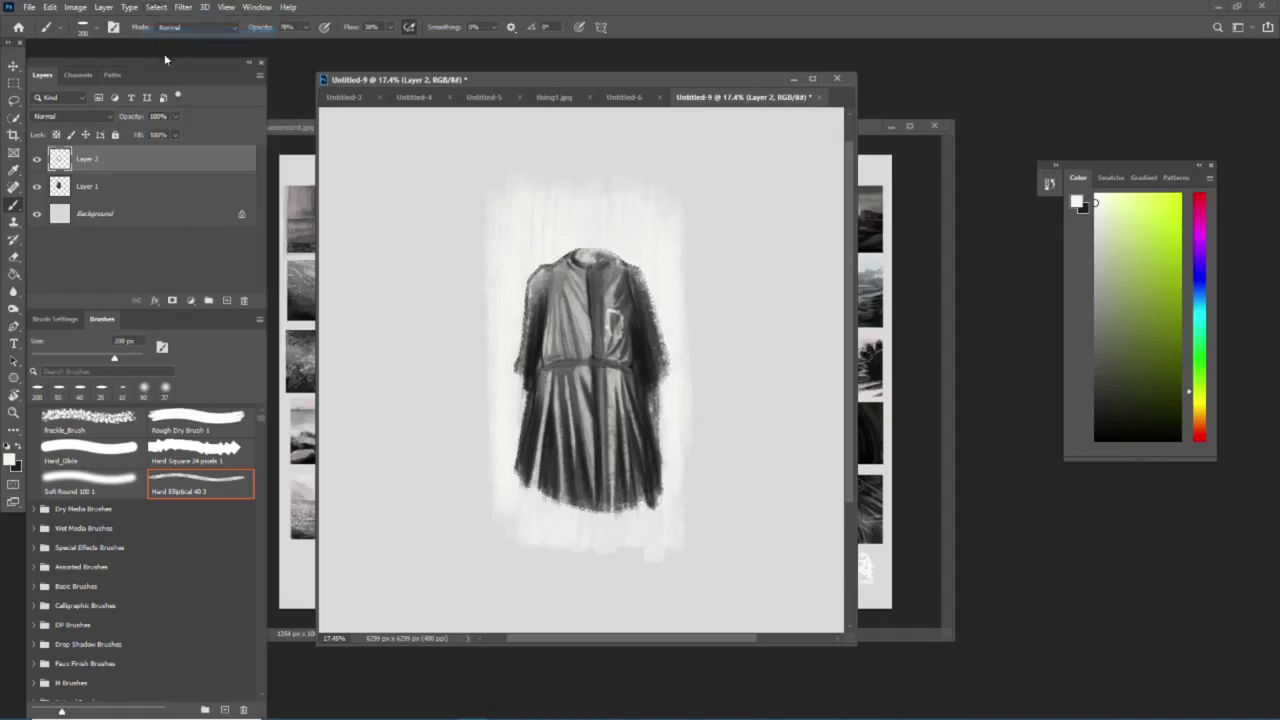
pyautogui.click(13, 413)
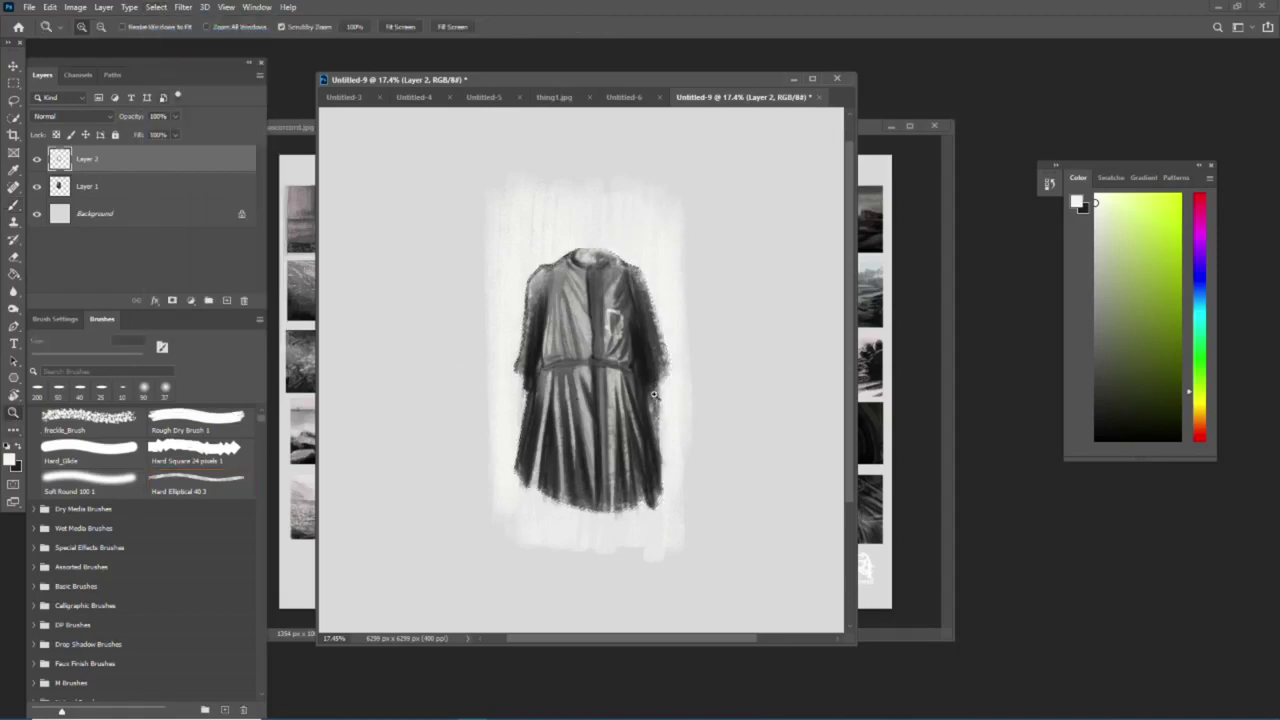
pyautogui.moveTo(655, 380); pyautogui.dragTo(640, 395)
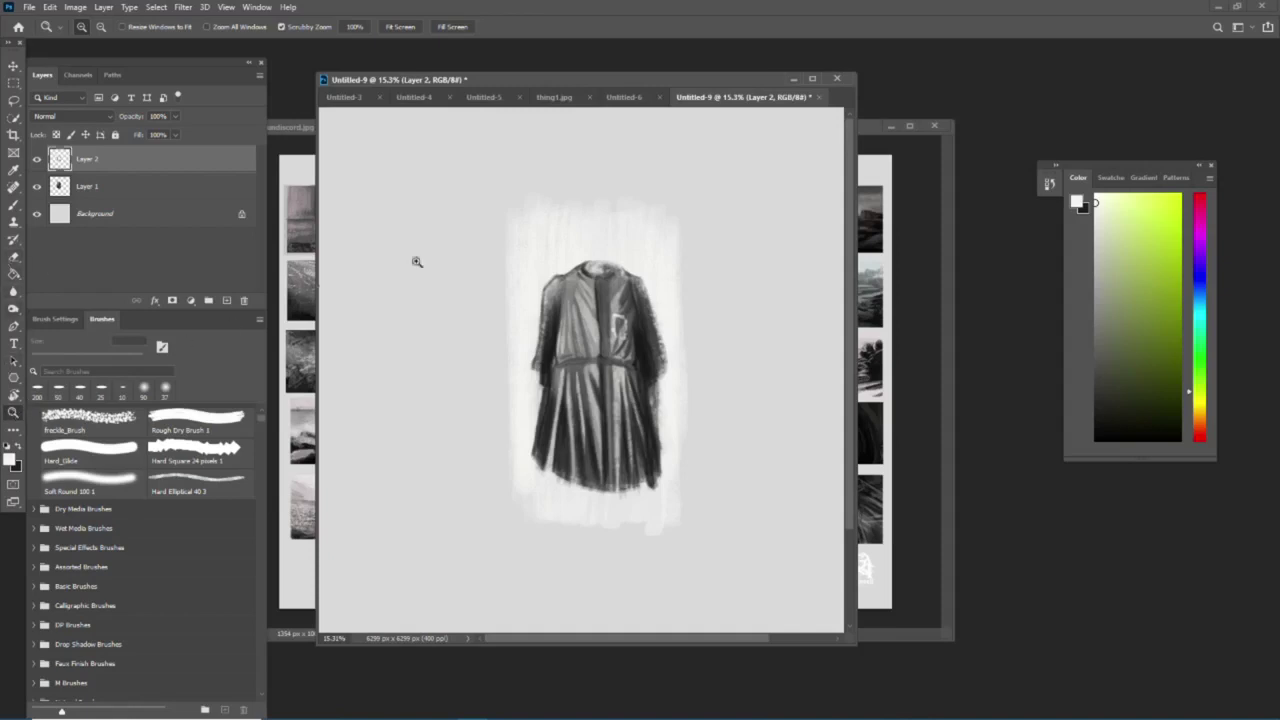
pyautogui.scroll(2, 790, 262)
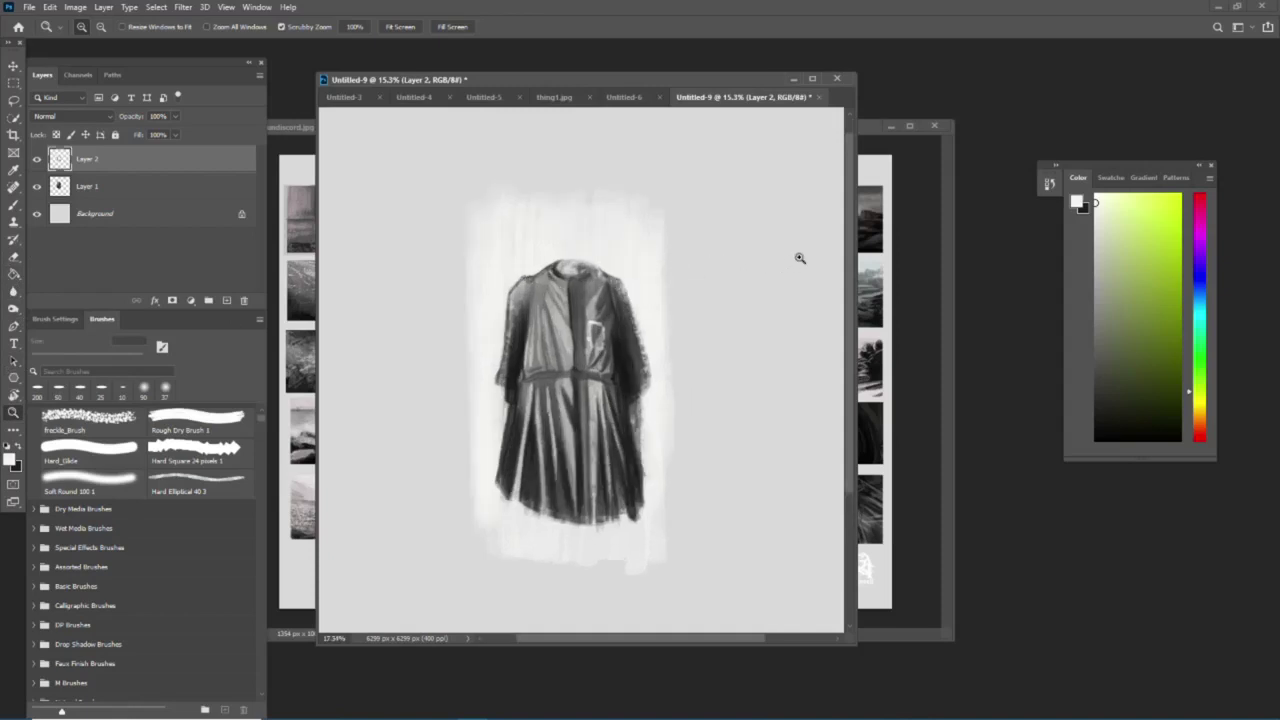
# - Zoom into blank canvas and load the Hard Elliptical 40 brush in mid grey
pyautogui.moveTo(675, 641); pyautogui.dragTo(749, 640)
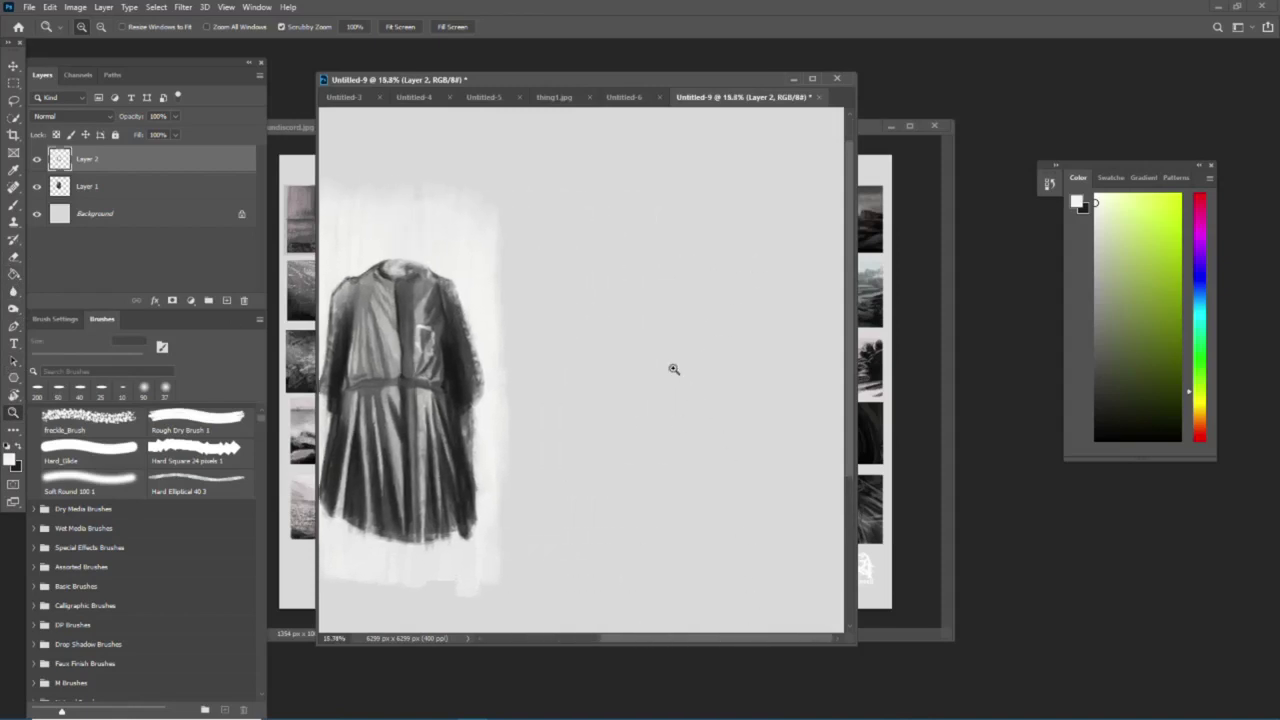
pyautogui.moveTo(674, 366)
pyautogui.mouseDown()
pyautogui.moveTo(717, 326)
pyautogui.moveTo(617, 309)
pyautogui.mouseUp()
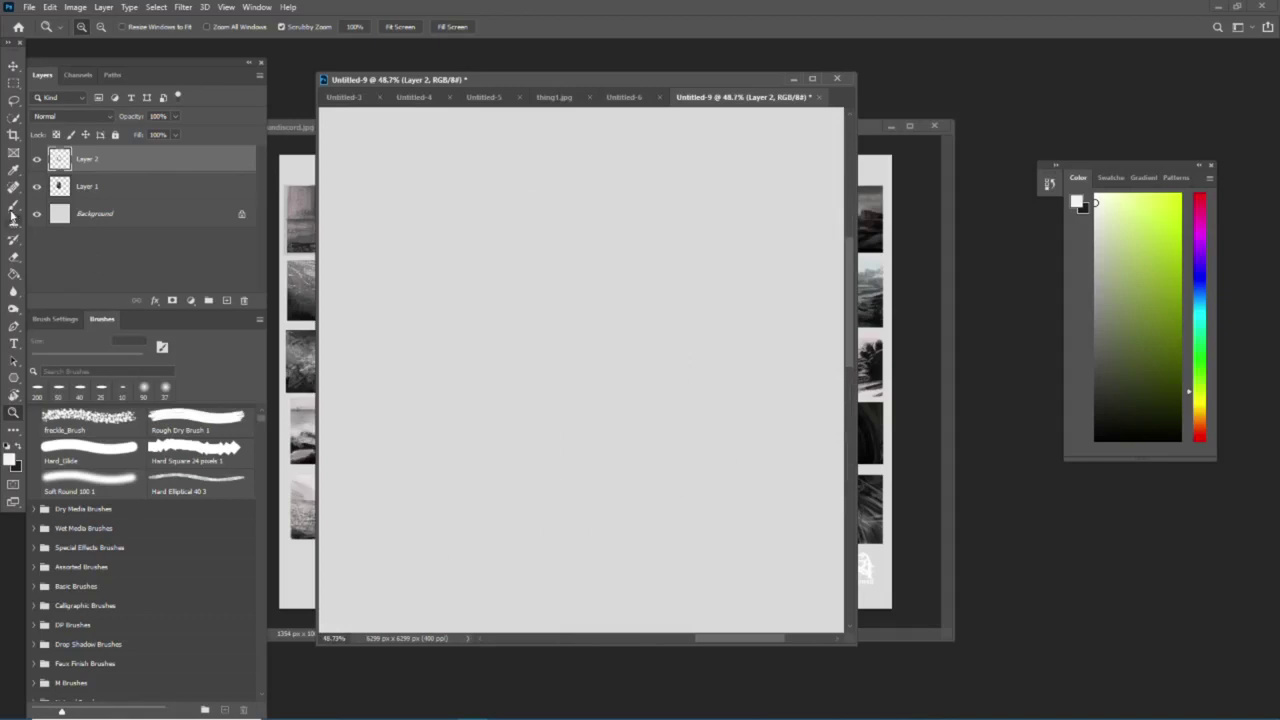
pyautogui.click(200, 480)
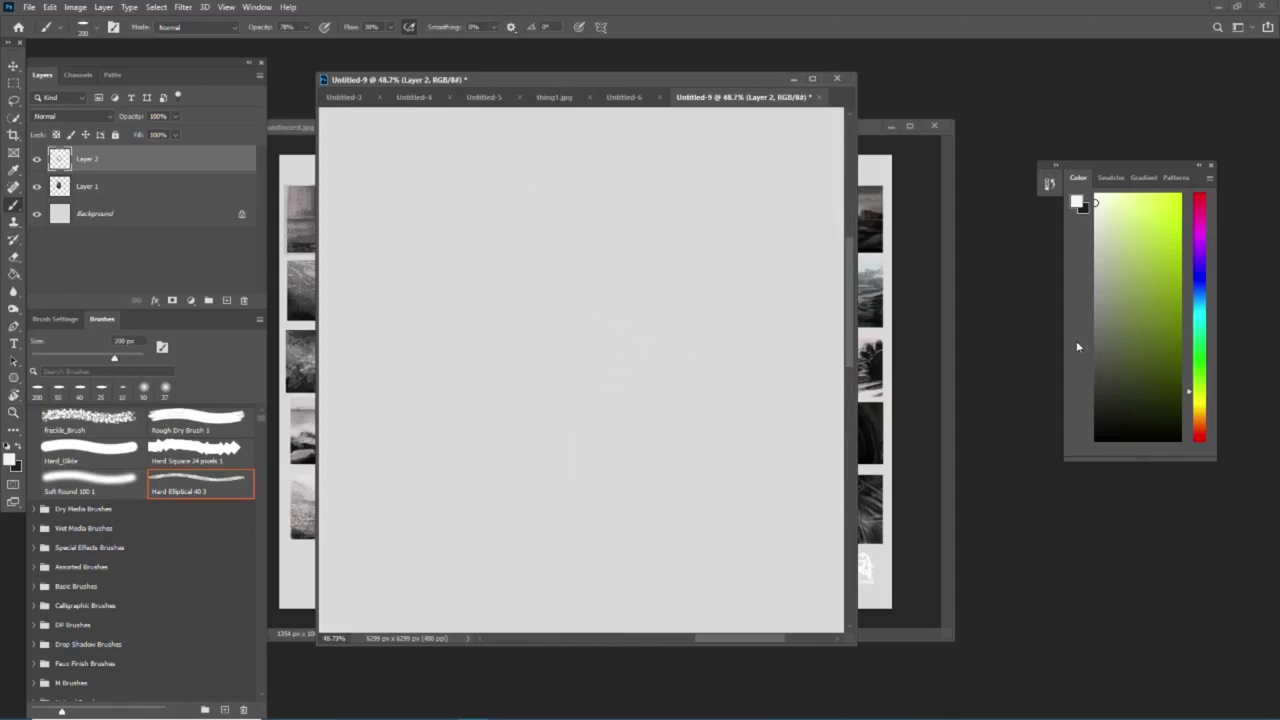
pyautogui.click(1093, 312)
# - Thicken the grey mass with soft strokes across its upper-left, upper-right wing and lower middle
pyautogui.moveTo(571, 260)
pyautogui.mouseDown()
pyautogui.moveTo(597, 231)
pyautogui.moveTo(489, 297)
pyautogui.moveTo(594, 257)
pyautogui.moveTo(533, 339)
pyautogui.moveTo(586, 286)
pyautogui.moveTo(576, 356)
pyautogui.moveTo(600, 369)
pyautogui.moveTo(634, 360)
pyautogui.moveTo(646, 380)
pyautogui.moveTo(731, 346)
pyautogui.moveTo(775, 299)
pyautogui.moveTo(580, 257)
pyautogui.moveTo(506, 271)
pyautogui.moveTo(443, 263)
pyautogui.moveTo(571, 266)
pyautogui.moveTo(630, 312)
pyautogui.moveTo(666, 274)
pyautogui.moveTo(603, 317)
pyautogui.moveTo(514, 271)
pyautogui.moveTo(591, 217)
pyautogui.moveTo(580, 240)
pyautogui.moveTo(614, 269)
pyautogui.moveTo(649, 254)
pyautogui.moveTo(659, 336)
pyautogui.moveTo(691, 289)
pyautogui.moveTo(734, 289)
pyautogui.moveTo(777, 266)
pyautogui.moveTo(706, 237)
pyautogui.moveTo(677, 260)
pyautogui.moveTo(654, 226)
pyautogui.moveTo(727, 328)
pyautogui.moveTo(754, 309)
pyautogui.moveTo(669, 337)
pyautogui.moveTo(617, 391)
pyautogui.moveTo(600, 299)
pyautogui.moveTo(520, 380)
pyautogui.moveTo(568, 303)
pyautogui.moveTo(461, 300)
pyautogui.moveTo(466, 277)
pyautogui.moveTo(571, 343)
pyautogui.moveTo(609, 394)
pyautogui.moveTo(634, 317)
pyautogui.moveTo(611, 357)
pyautogui.moveTo(684, 403)
pyautogui.moveTo(771, 360)
pyautogui.moveTo(789, 289)
pyautogui.moveTo(777, 271)
pyautogui.moveTo(799, 254)
pyautogui.mouseUp()
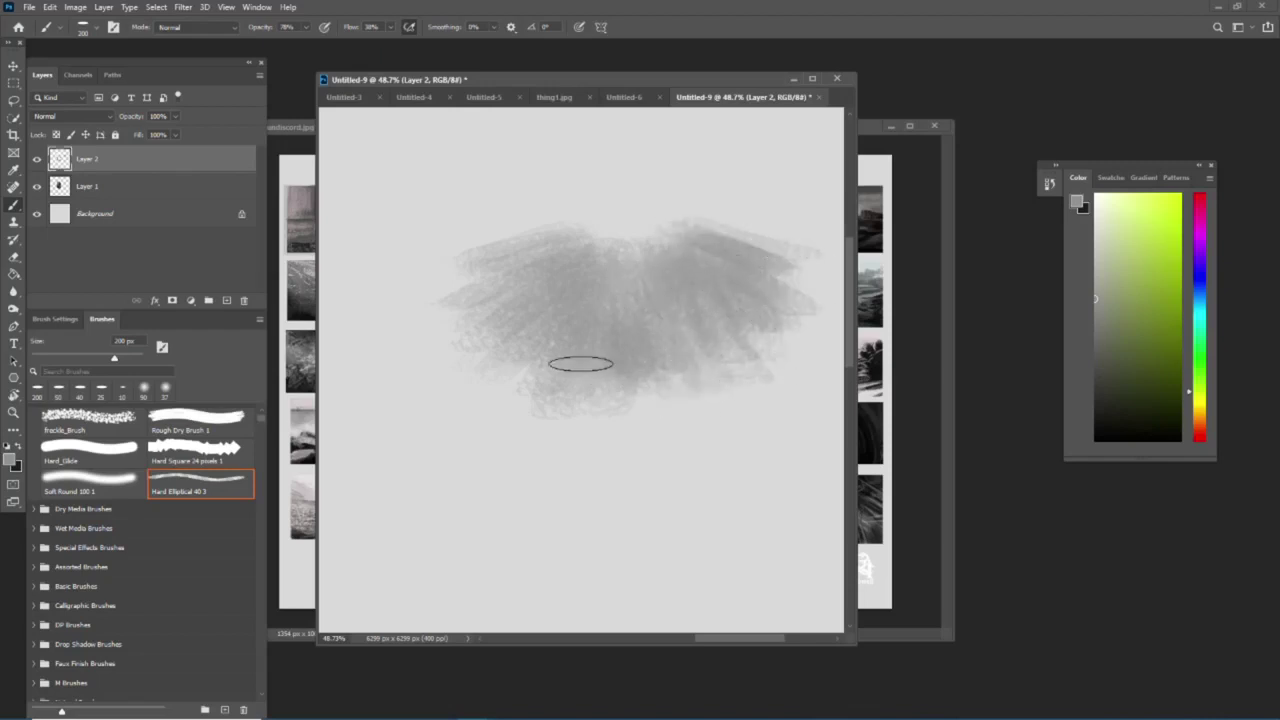
pyautogui.press('[')
pyautogui.press(']')
pyautogui.press(']')
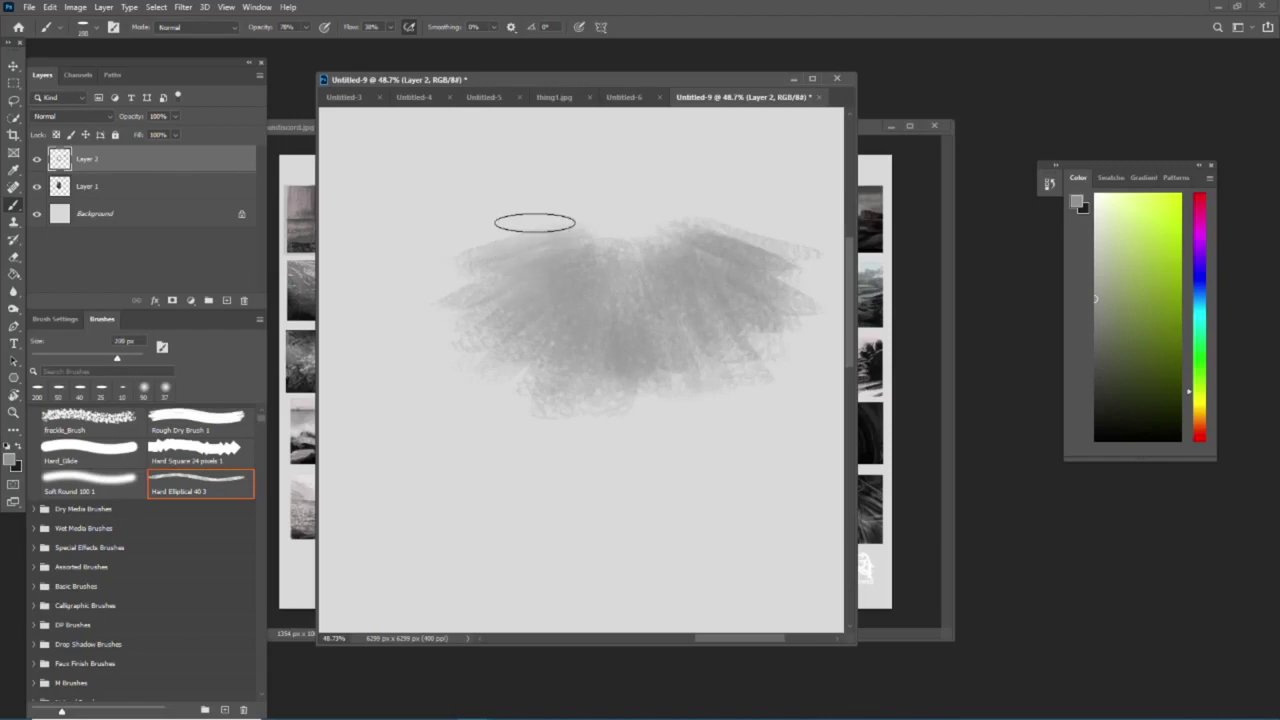
pyautogui.moveTo(517, 226); pyautogui.dragTo(540, 206)
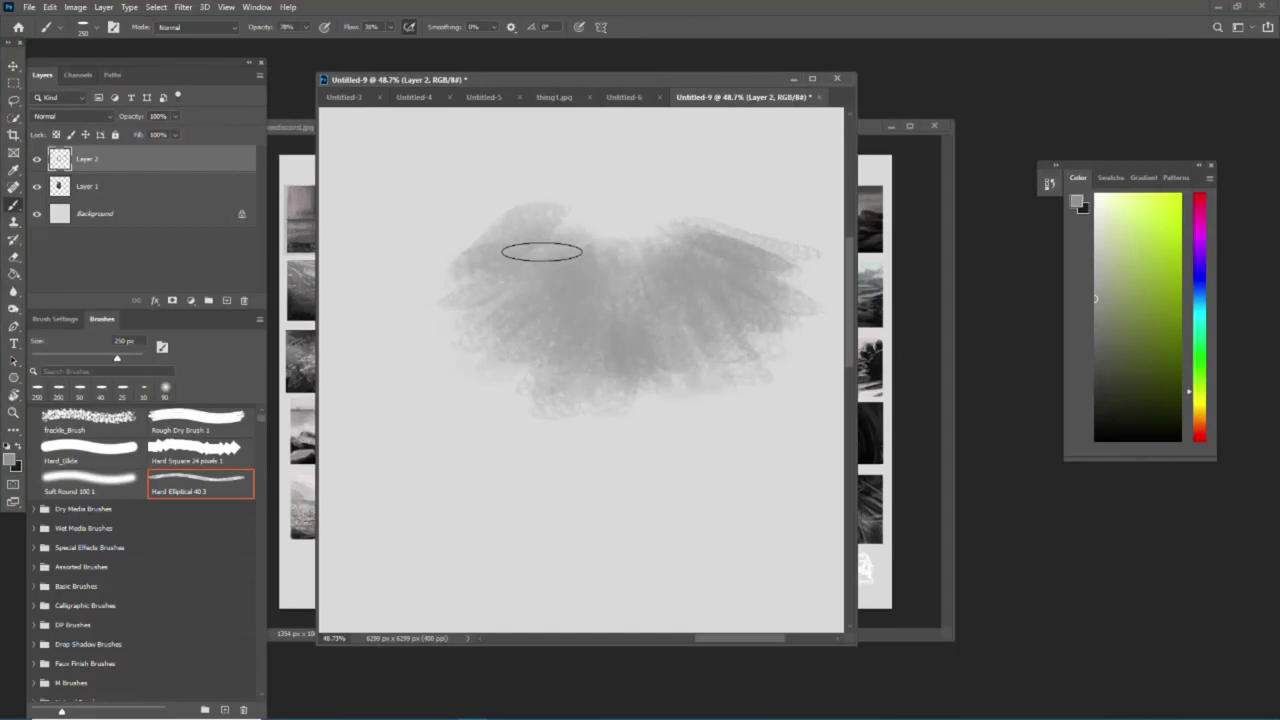
pyautogui.moveTo(508, 231)
pyautogui.mouseDown()
pyautogui.moveTo(597, 217)
pyautogui.moveTo(629, 286)
pyautogui.mouseUp()
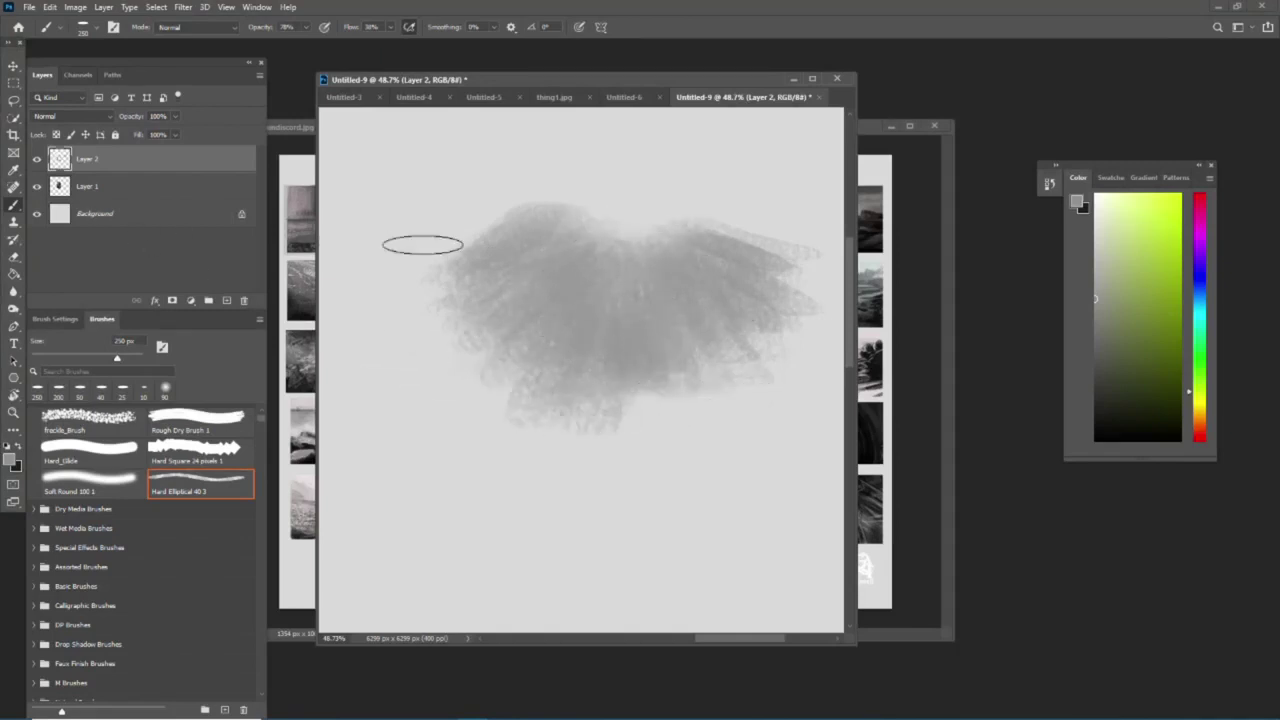
pyautogui.moveTo(703, 211)
pyautogui.mouseDown()
pyautogui.moveTo(680, 206)
pyautogui.moveTo(726, 297)
pyautogui.moveTo(586, 243)
pyautogui.moveTo(491, 229)
pyautogui.moveTo(457, 251)
pyautogui.moveTo(534, 198)
pyautogui.moveTo(576, 238)
pyautogui.moveTo(711, 194)
pyautogui.moveTo(679, 322)
pyautogui.moveTo(629, 397)
pyautogui.moveTo(514, 366)
pyautogui.moveTo(564, 269)
pyautogui.moveTo(486, 294)
pyautogui.moveTo(486, 240)
pyautogui.moveTo(503, 214)
pyautogui.moveTo(486, 222)
pyautogui.moveTo(571, 226)
pyautogui.moveTo(651, 251)
pyautogui.moveTo(563, 226)
pyautogui.moveTo(680, 206)
pyautogui.moveTo(806, 257)
pyautogui.moveTo(779, 336)
pyautogui.mouseUp()
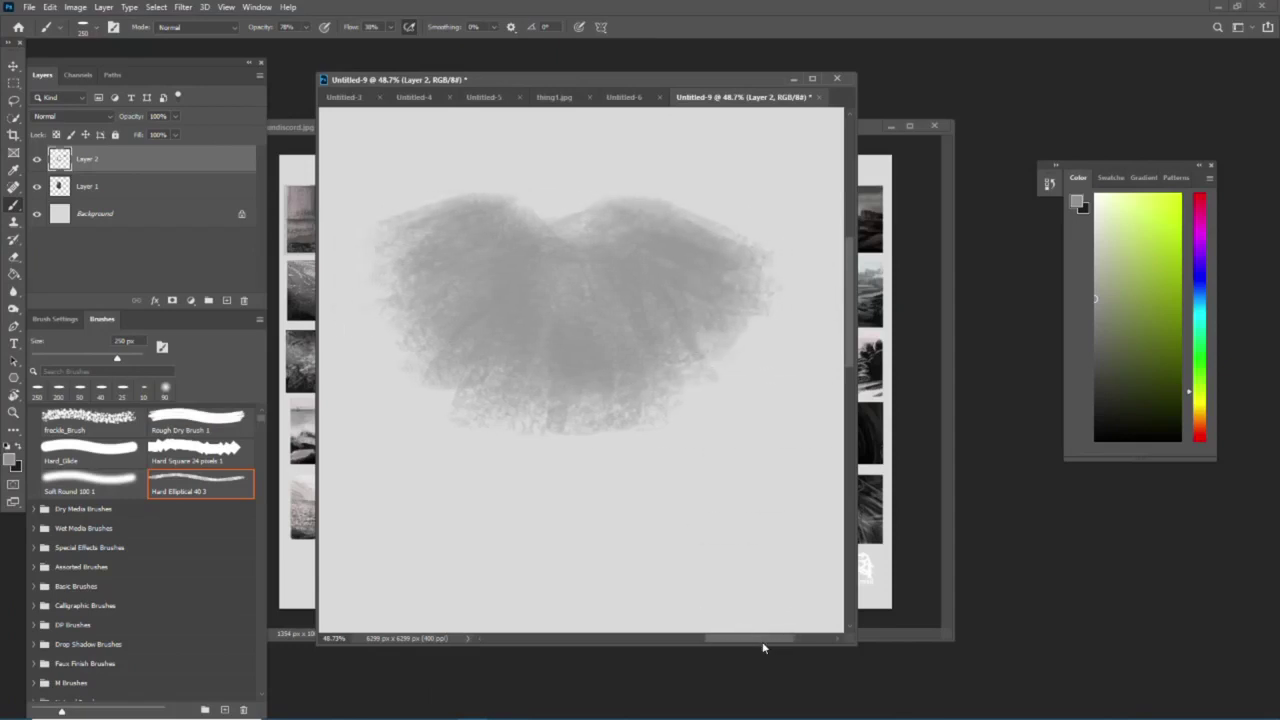
pyautogui.moveTo(763, 644); pyautogui.dragTo(769, 644)
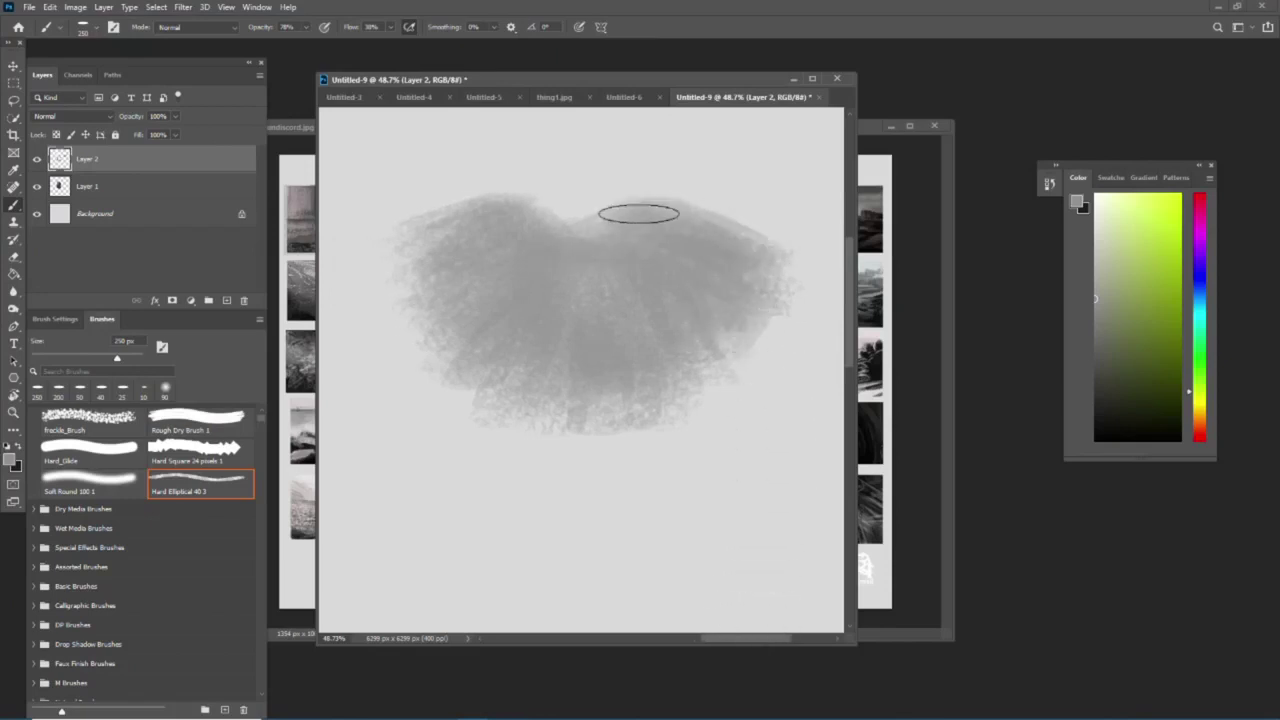
pyautogui.moveTo(652, 219)
pyautogui.mouseDown()
pyautogui.moveTo(686, 306)
pyautogui.moveTo(677, 389)
pyautogui.moveTo(746, 323)
pyautogui.moveTo(697, 370)
pyautogui.mouseUp()
pyautogui.moveTo(551, 403); pyautogui.dragTo(580, 423)
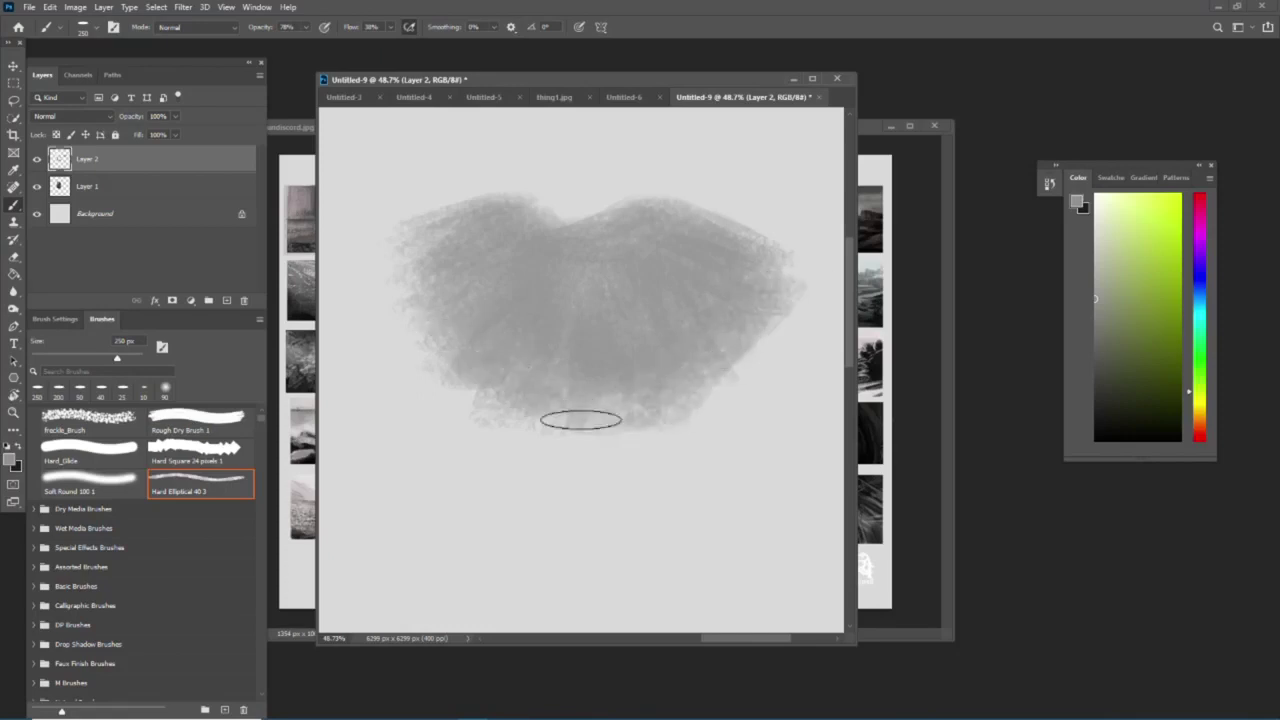
# - Zoom in on the grey mass and return to the Brush tool
pyautogui.click(13, 414)
pyautogui.moveTo(550, 272)
pyautogui.mouseDown()
pyautogui.moveTo(571, 251)
pyautogui.moveTo(363, 247)
pyautogui.mouseUp()
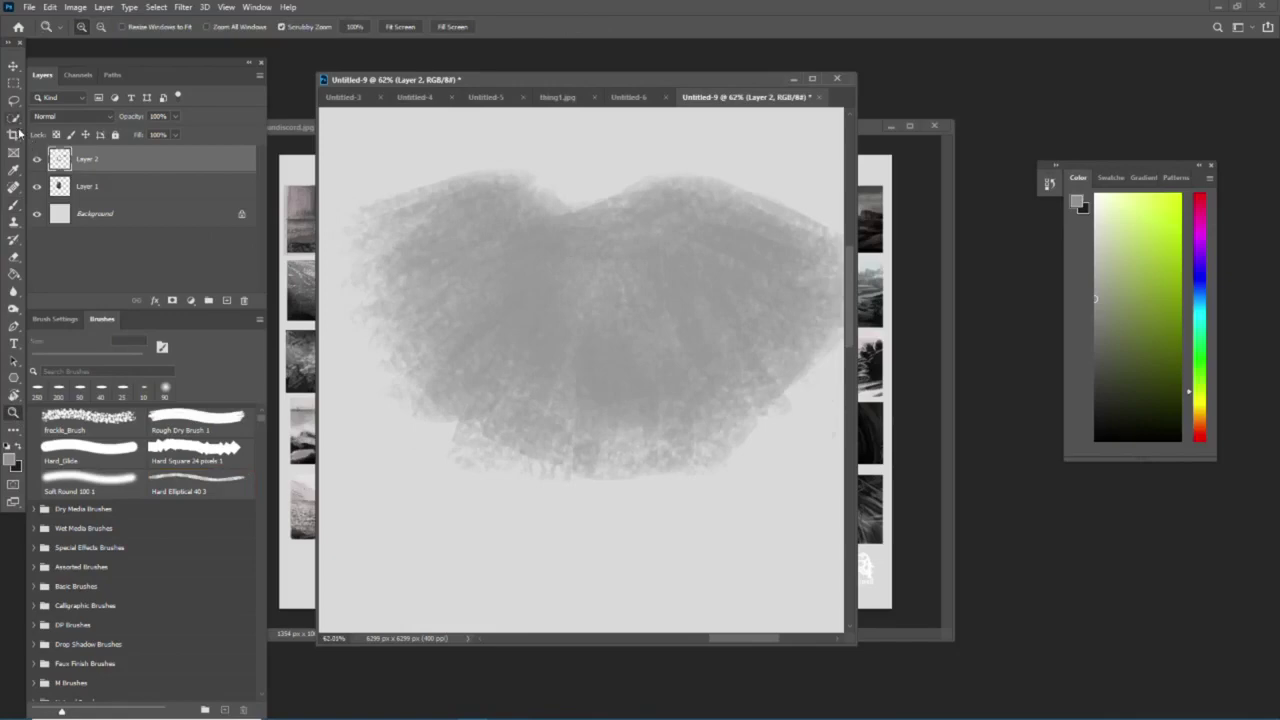
pyautogui.click(13, 205)
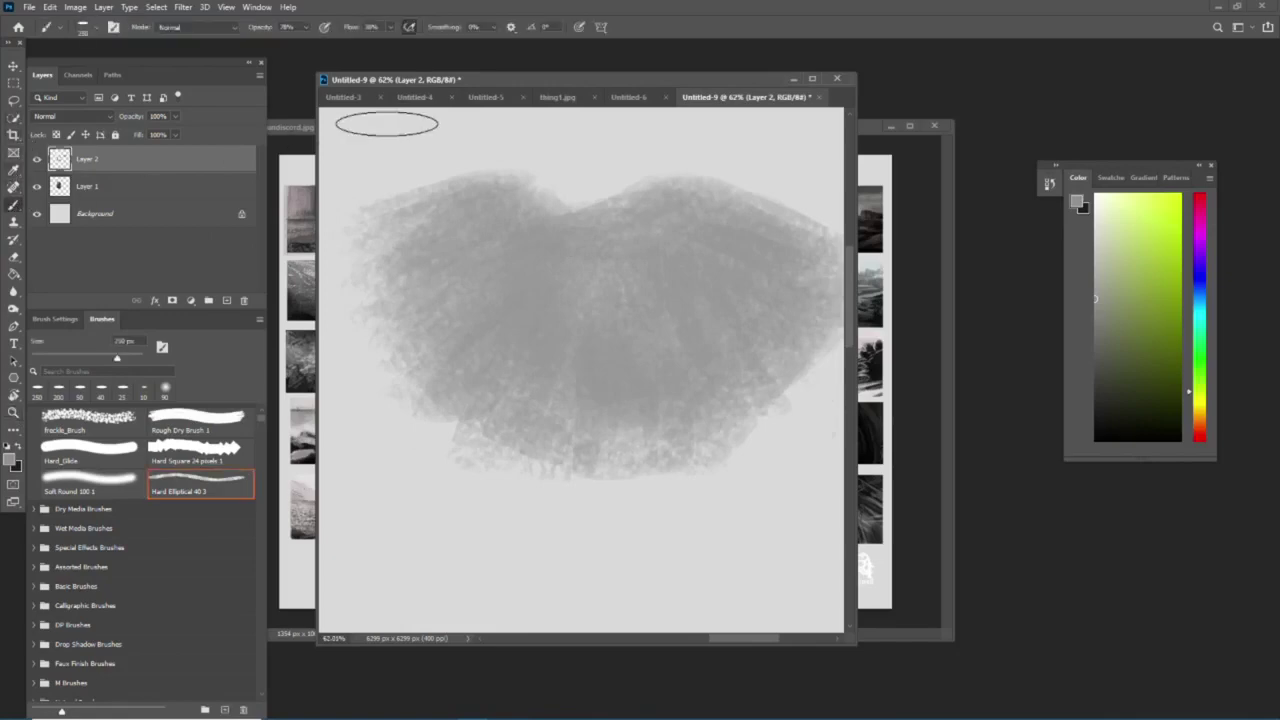
# - Add Layer 3, shrink the brush, choose a darker grey, and paint a small stroke at the left edge
pyautogui.hotkey('ctrl', 'shift', 'alt', 'n')
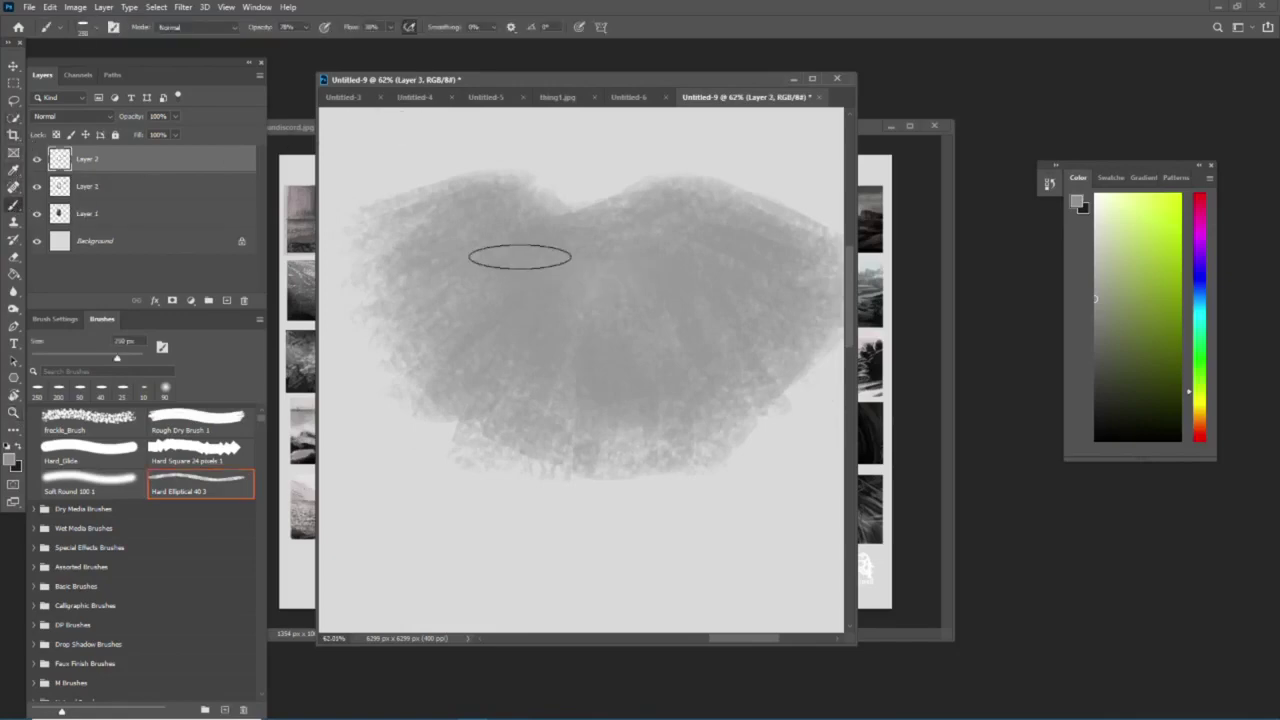
pyautogui.press('[')
pyautogui.press('[')
pyautogui.press('[')
pyautogui.press('[')
pyautogui.press('[')
pyautogui.press('[')
pyautogui.press('[')
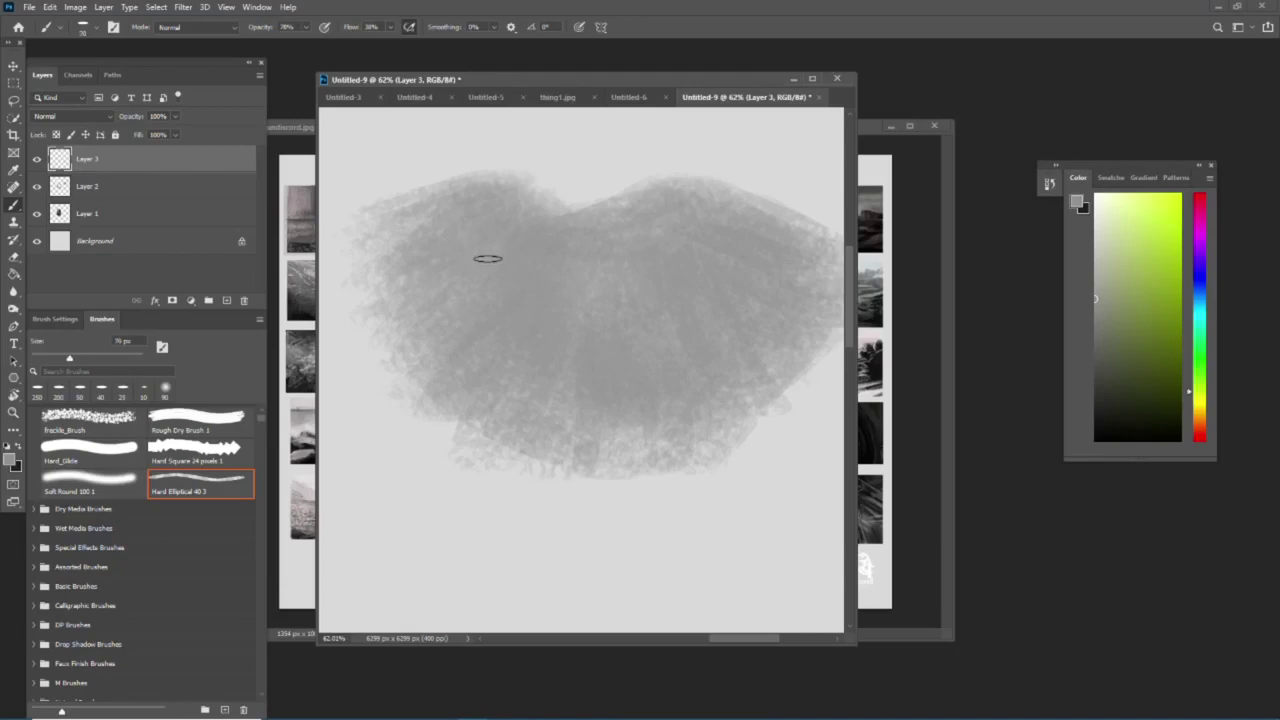
pyautogui.press('[')
pyautogui.press('[')
pyautogui.press('[')
pyautogui.click(1094, 341)
pyautogui.press('[')
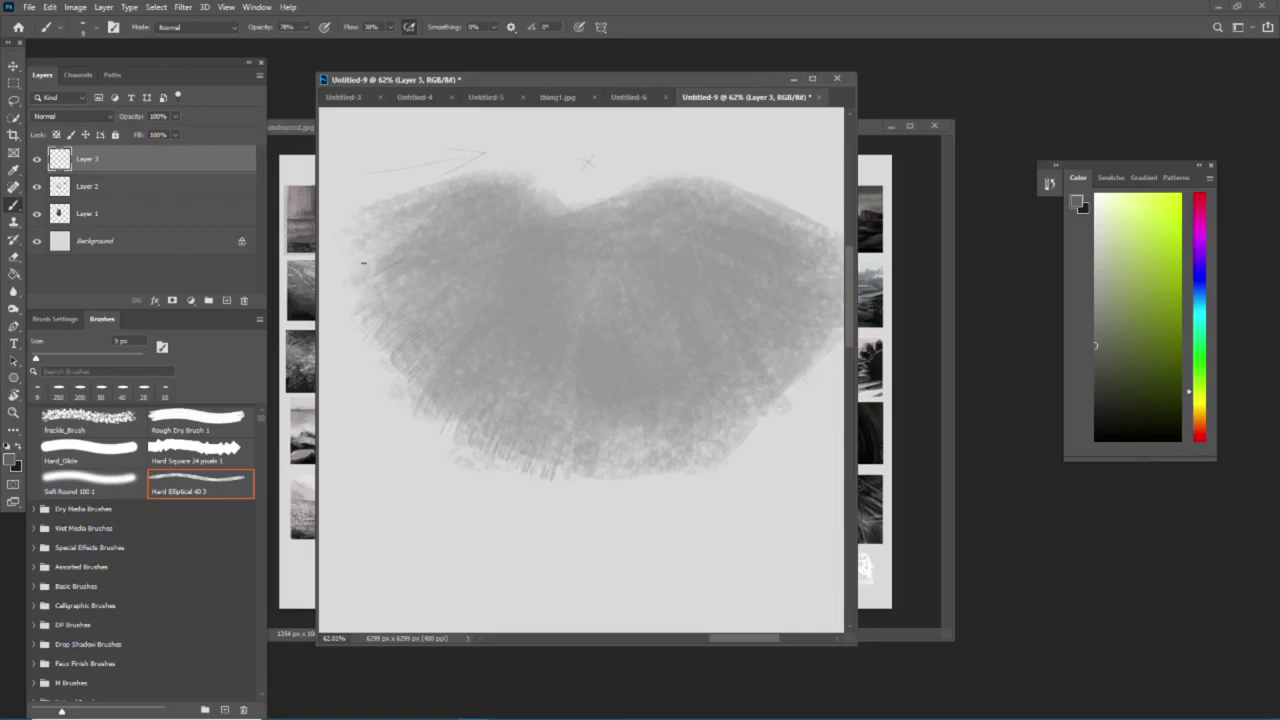
pyautogui.moveTo(348, 259); pyautogui.dragTo(372, 223)
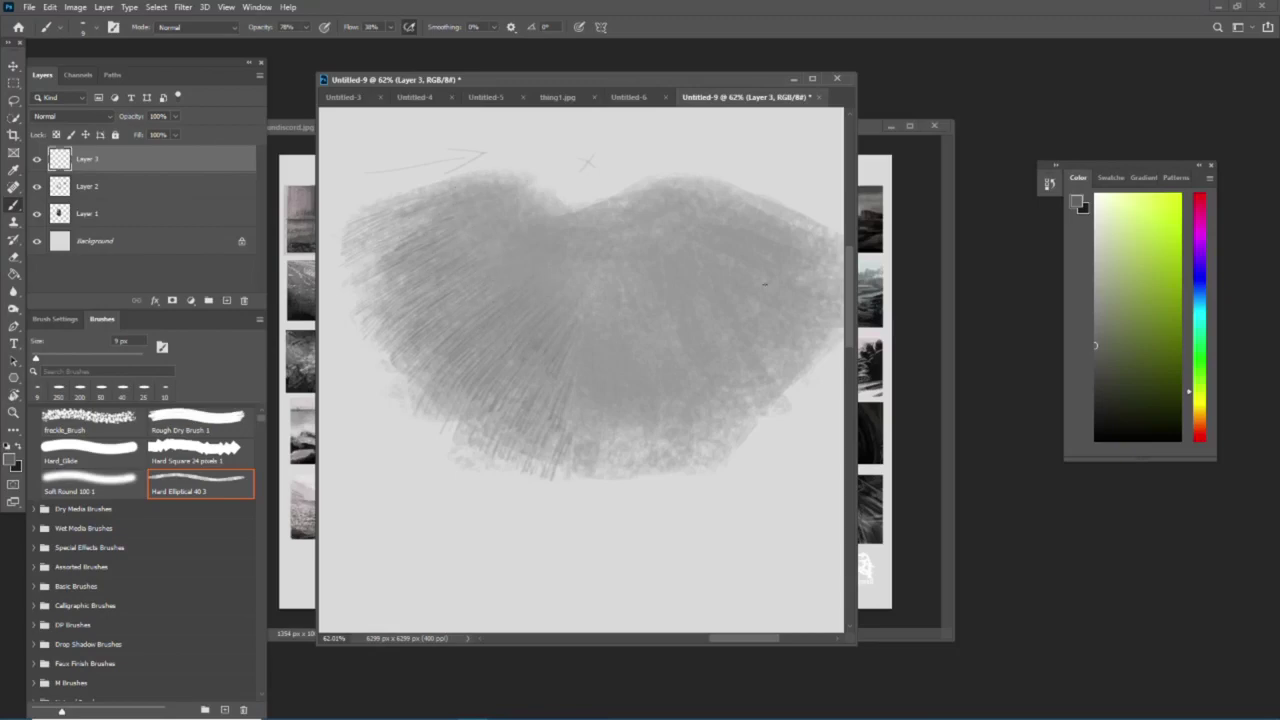
# - Pick a darker grey from the Color panel
pyautogui.moveTo(1096, 346); pyautogui.dragTo(1094, 382)
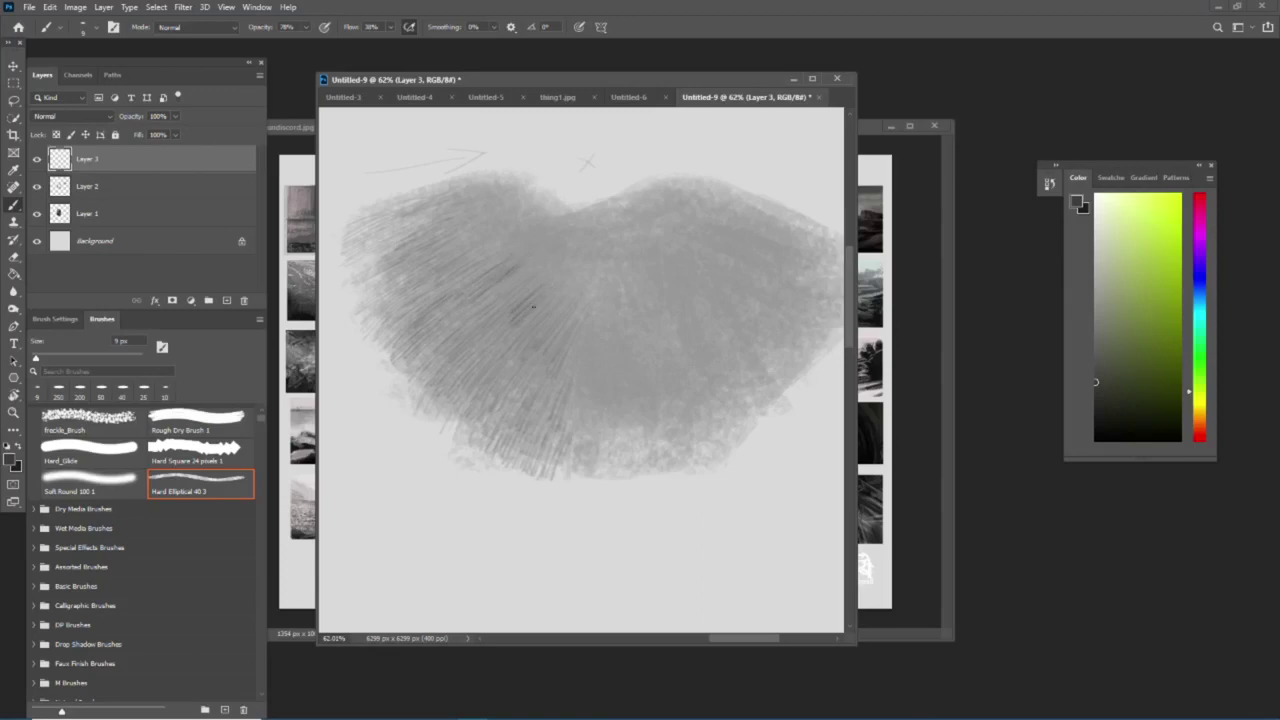
# - Paint a dark fur stroke in the mass's left-centre, then choose a light grey
pyautogui.moveTo(524, 329); pyautogui.dragTo(532, 320)
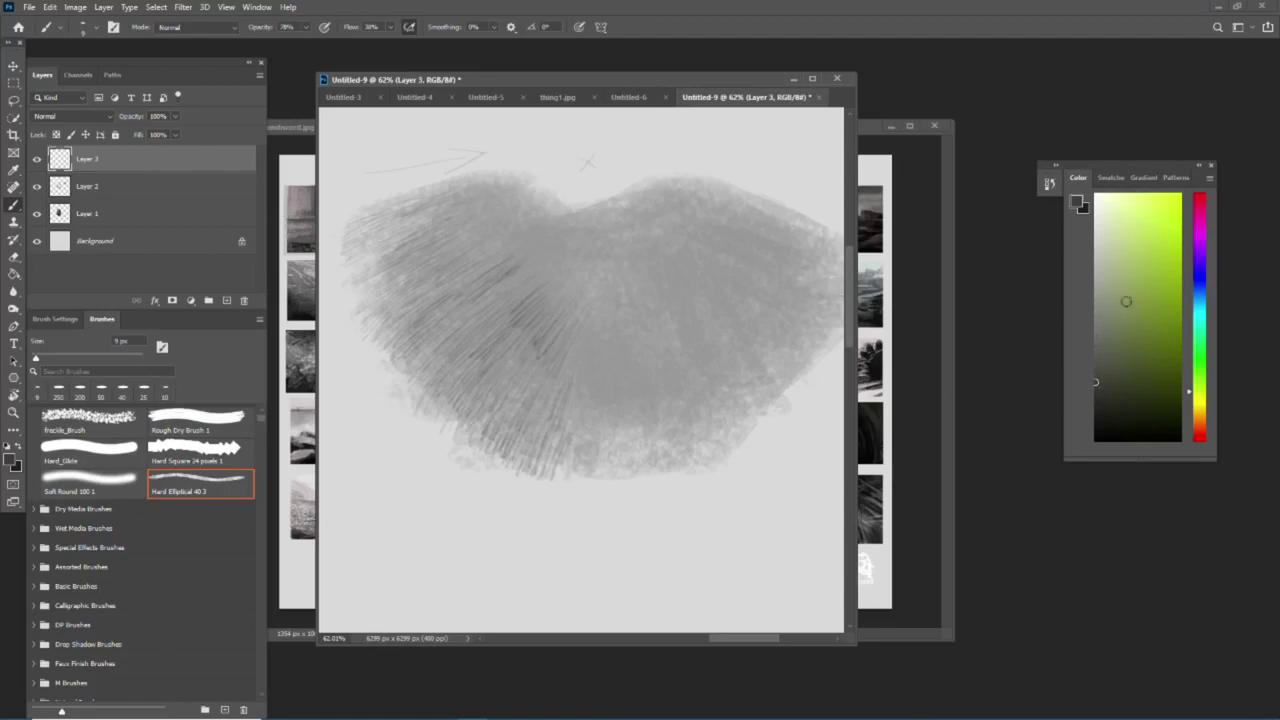
pyautogui.click(1095, 230)
# - Add a faint light streak, then hatch near-black fur strokes across the left-centre
pyautogui.moveTo(436, 326); pyautogui.dragTo(454, 312)
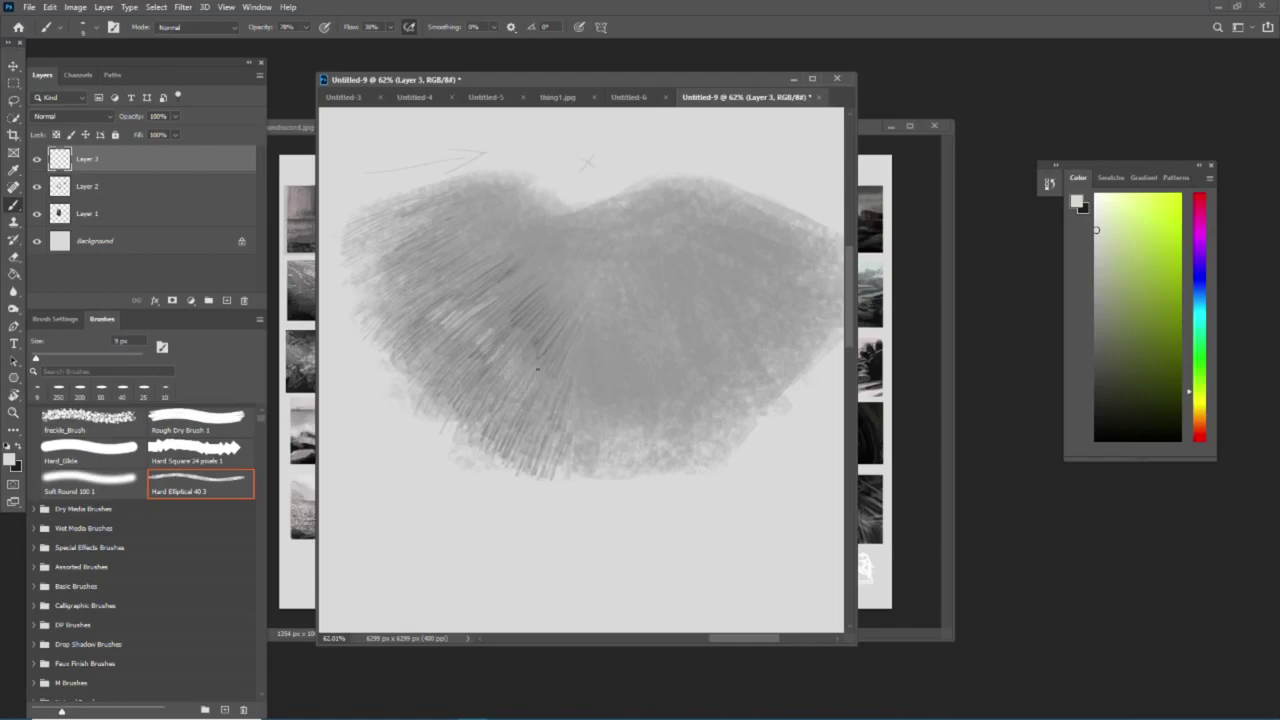
pyautogui.click(1095, 414)
pyautogui.moveTo(510, 341)
pyautogui.mouseDown()
pyautogui.moveTo(486, 378)
pyautogui.moveTo(500, 370)
pyautogui.moveTo(492, 390)
pyautogui.moveTo(528, 384)
pyautogui.moveTo(529, 414)
pyautogui.mouseUp()
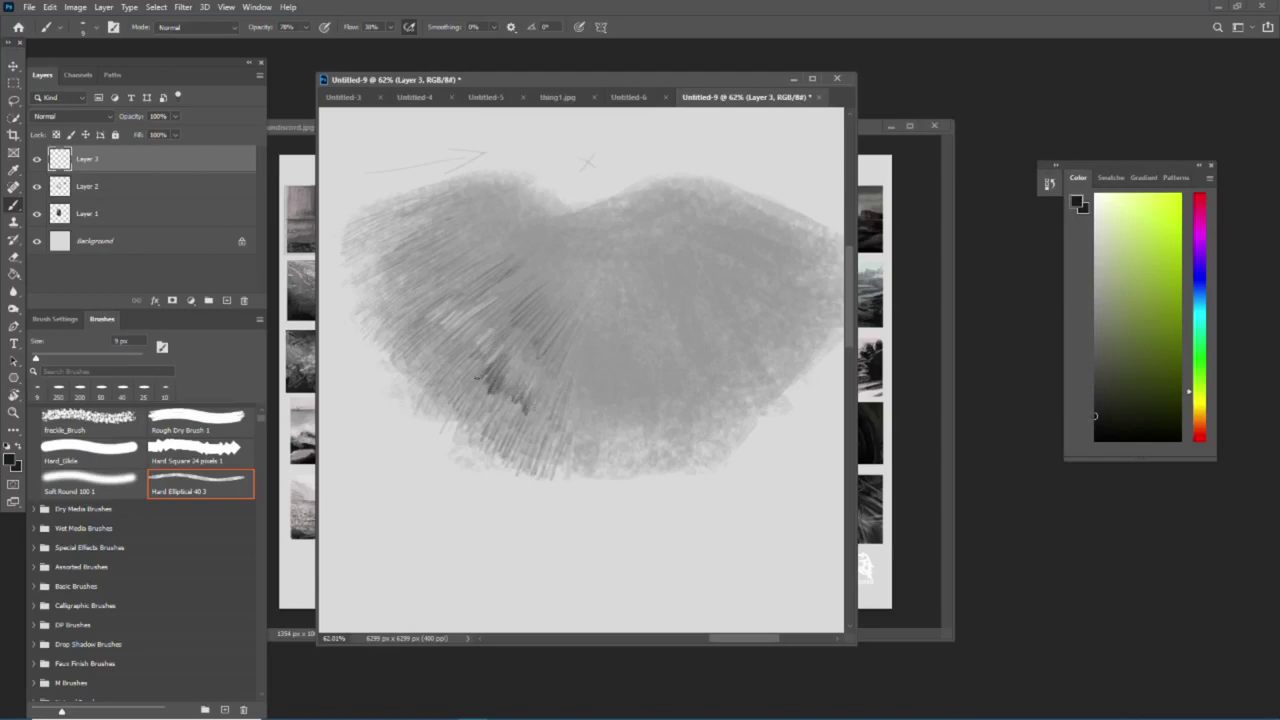
pyautogui.moveTo(479, 356)
pyautogui.mouseDown()
pyautogui.moveTo(466, 378)
pyautogui.moveTo(446, 358)
pyautogui.moveTo(471, 322)
pyautogui.moveTo(436, 358)
pyautogui.moveTo(415, 347)
pyautogui.moveTo(436, 367)
pyautogui.mouseUp()
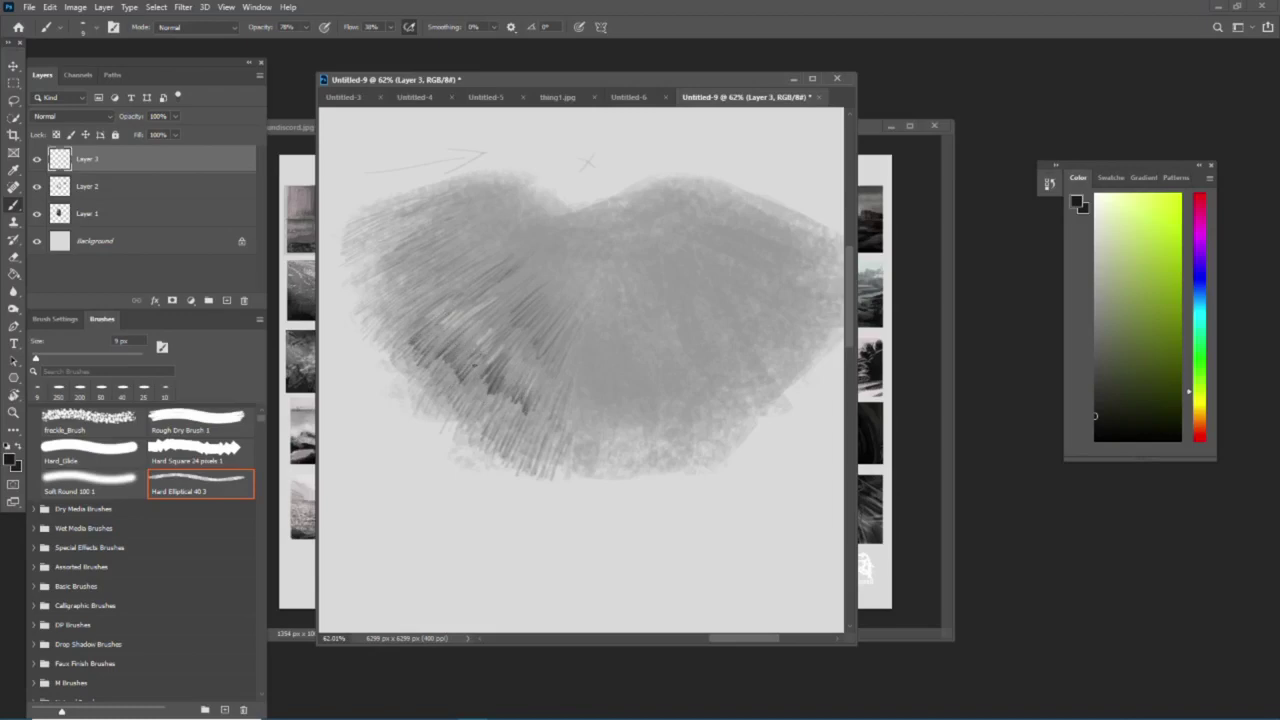
pyautogui.moveTo(464, 408); pyautogui.dragTo(486, 380)
pyautogui.moveTo(497, 426); pyautogui.dragTo(521, 467)
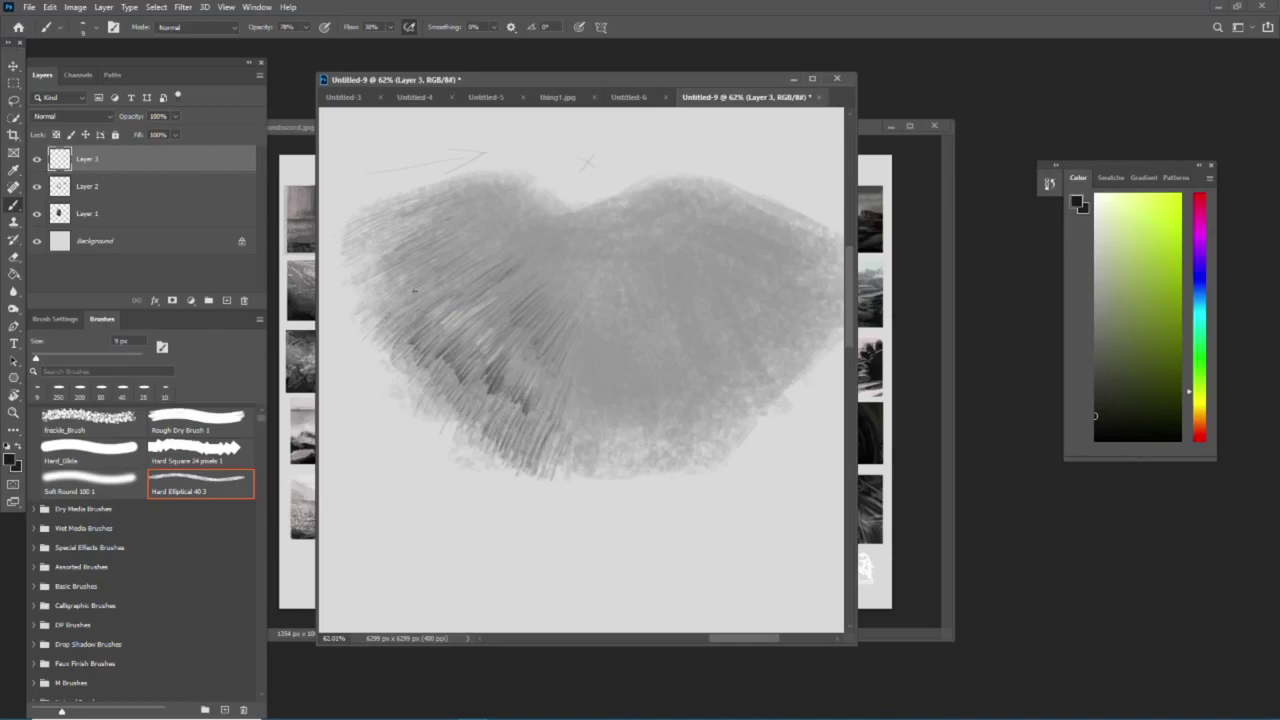
# - Hatch dark diagonal strokes along the left and lower edges, ending with light grey selected
pyautogui.moveTo(386, 302)
pyautogui.mouseDown()
pyautogui.moveTo(390, 327)
pyautogui.moveTo(370, 311)
pyautogui.mouseUp()
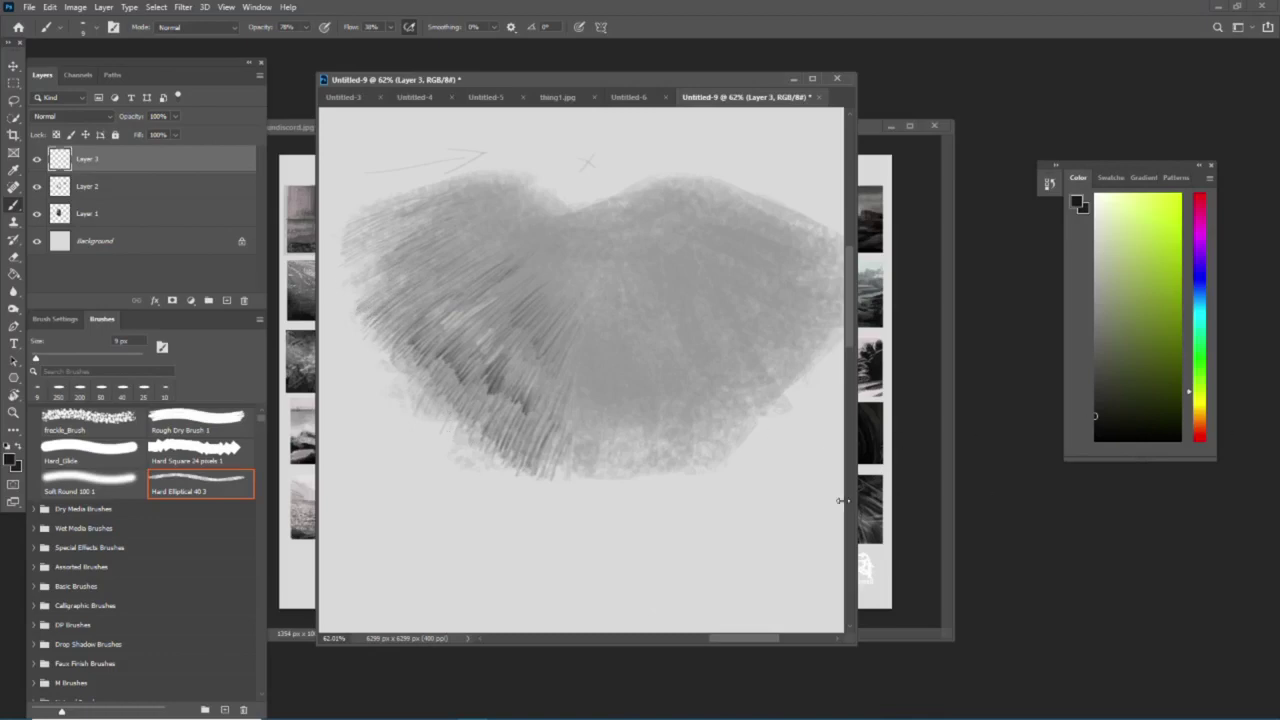
pyautogui.moveTo(549, 457)
pyautogui.mouseDown()
pyautogui.moveTo(498, 450)
pyautogui.moveTo(472, 425)
pyautogui.mouseUp()
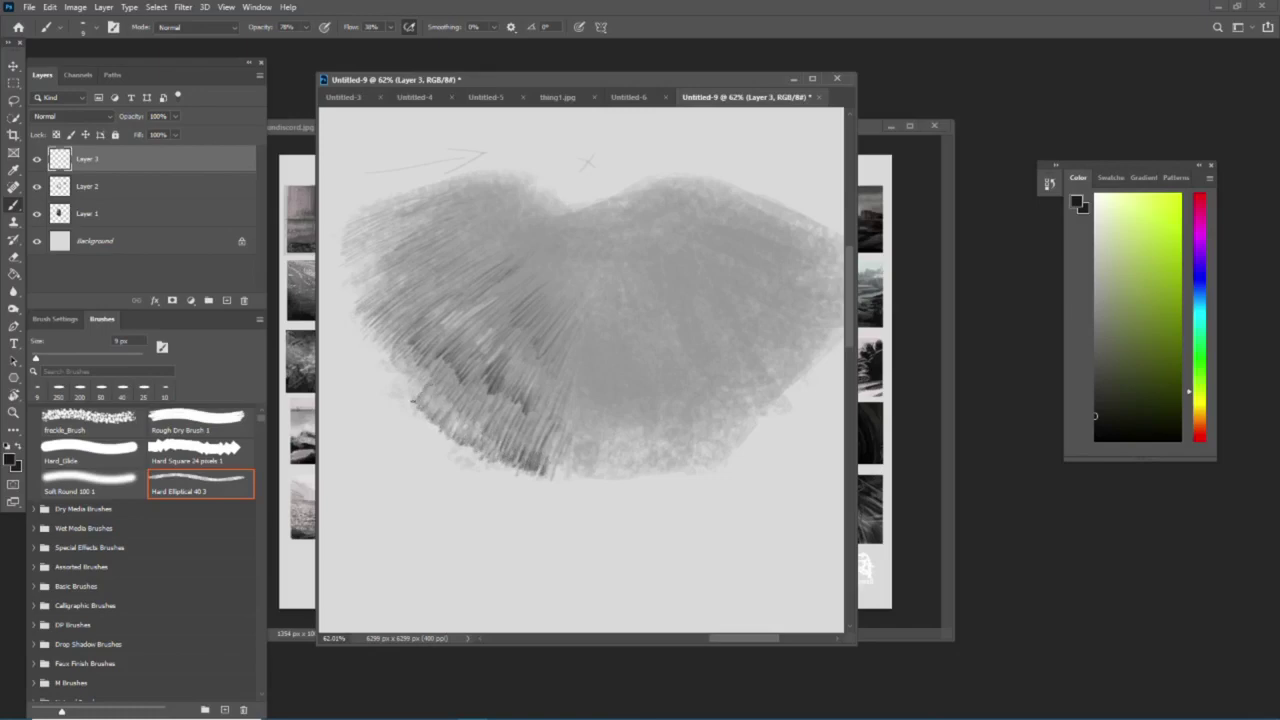
pyautogui.moveTo(412, 398); pyautogui.dragTo(416, 370)
pyautogui.moveTo(418, 404)
pyautogui.mouseDown()
pyautogui.moveTo(456, 439)
pyautogui.moveTo(544, 474)
pyautogui.mouseUp()
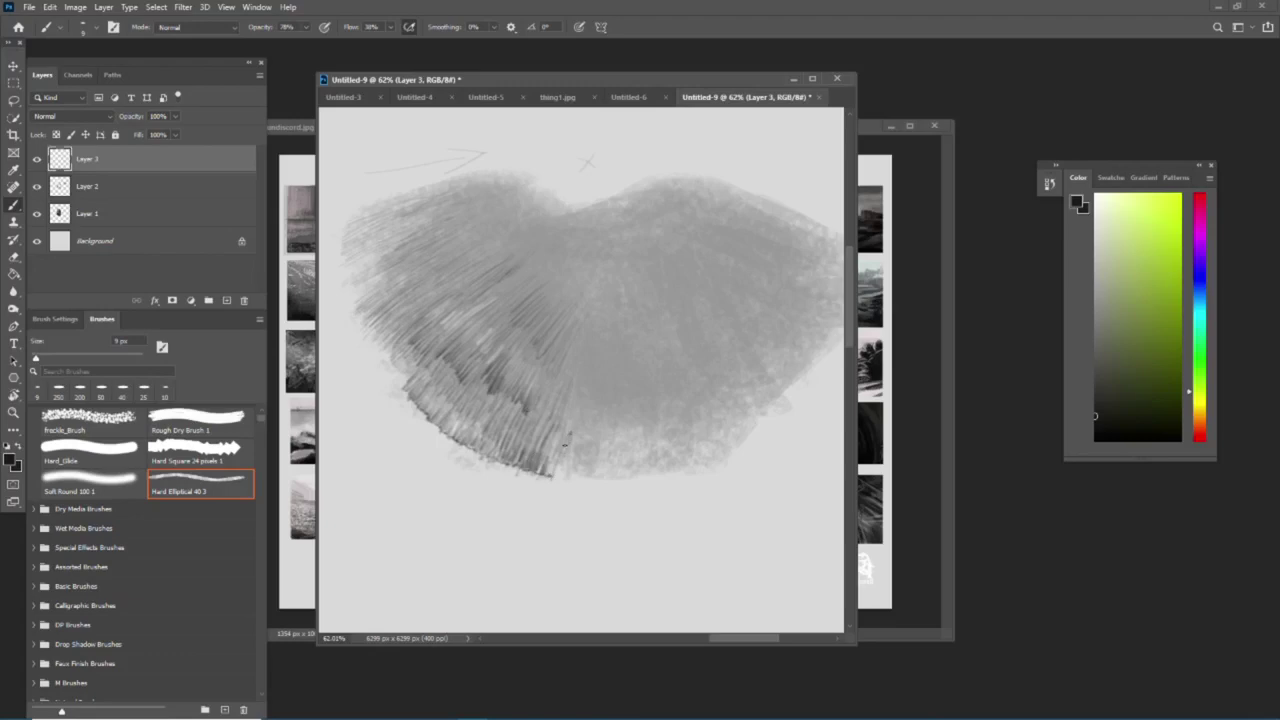
pyautogui.moveTo(552, 470); pyautogui.dragTo(574, 428)
pyautogui.moveTo(548, 472); pyautogui.dragTo(579, 419)
pyautogui.click(1100, 223)
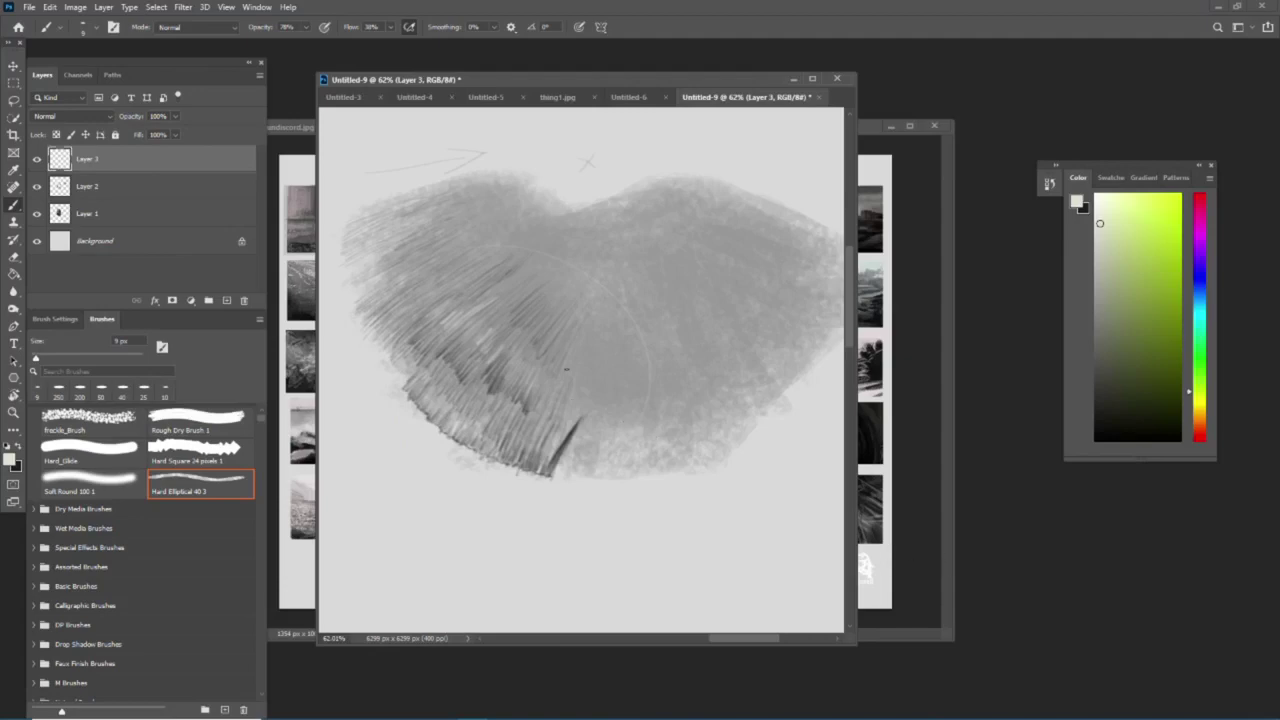
pyautogui.keyDown('alt'); pyautogui.scroll(-2, 566, 369); pyautogui.keyUp('alt')
# - Scroll down the canvas and close the Untitled-9 document, bringing up the save prompt
pyautogui.keyDown('alt'); pyautogui.scroll(-2, 566, 369); pyautogui.keyUp('alt')
pyautogui.keyDown('alt'); pyautogui.scroll(-1, 567, 367); pyautogui.keyUp('alt')
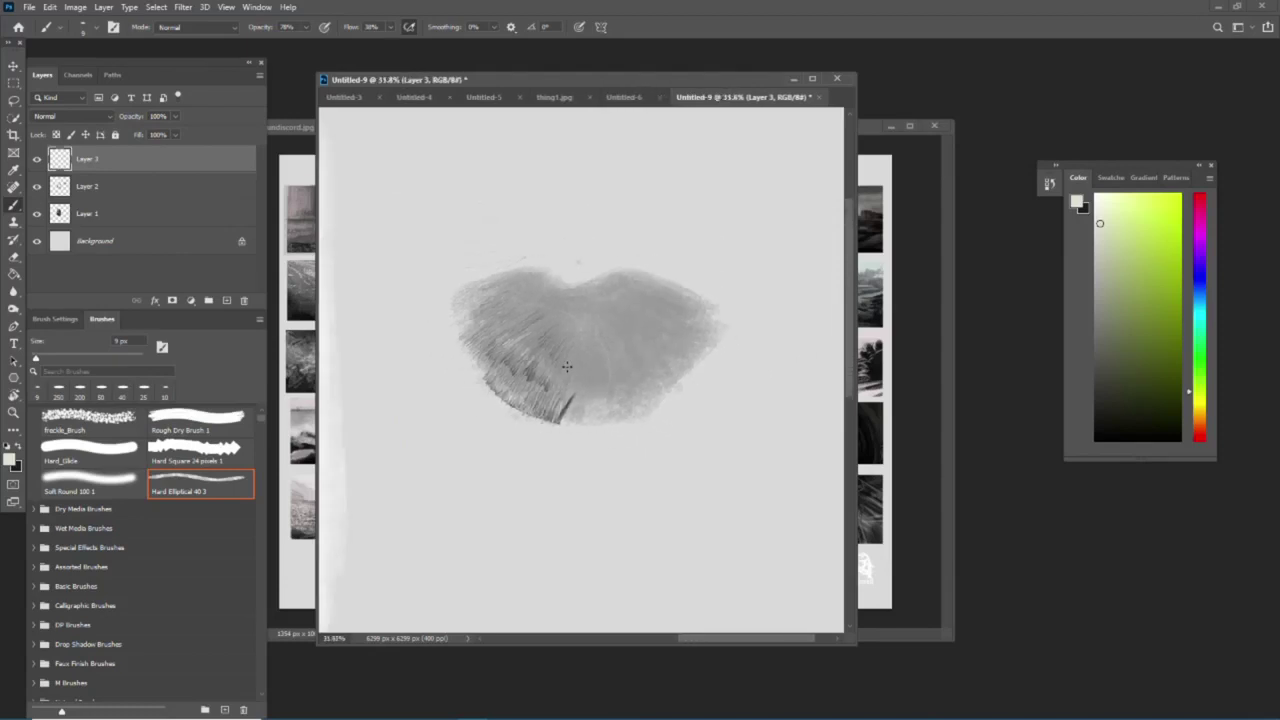
pyautogui.keyDown('alt'); pyautogui.scroll(-3, 566, 367); pyautogui.keyUp('alt')
pyautogui.keyDown('alt'); pyautogui.scroll(-3, 688, 208); pyautogui.keyUp('alt')
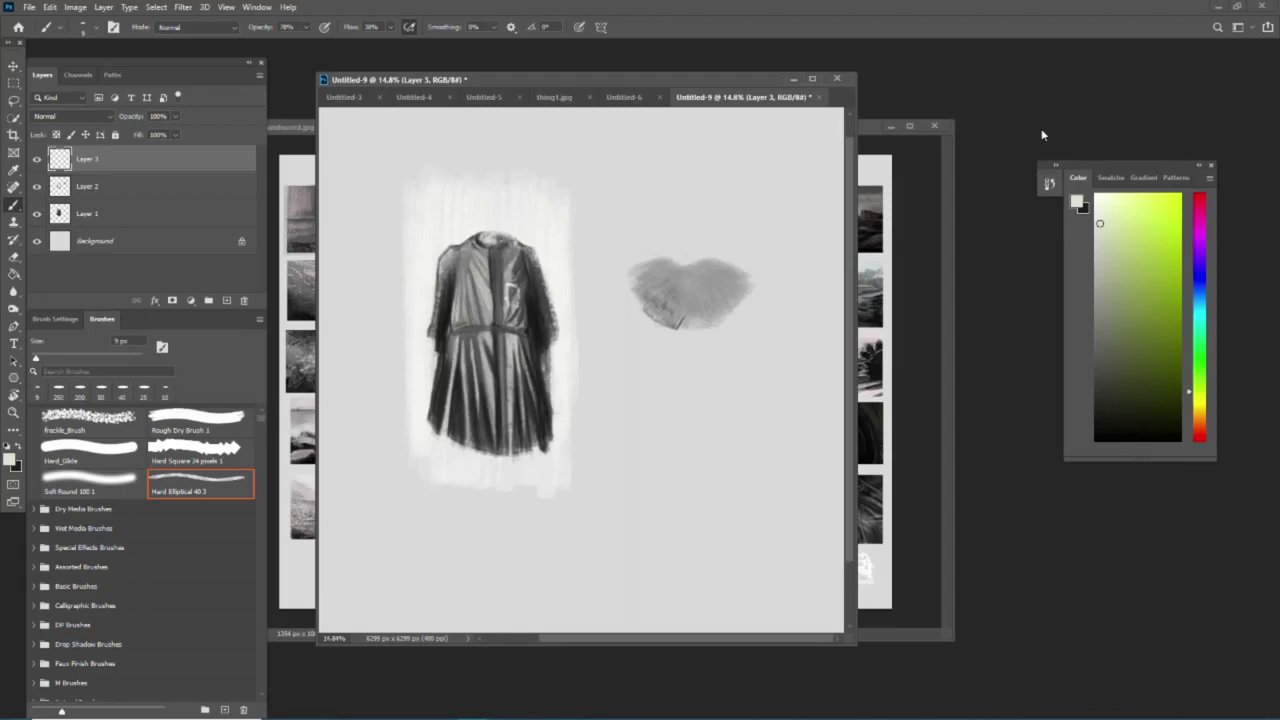
pyautogui.click(836, 78)
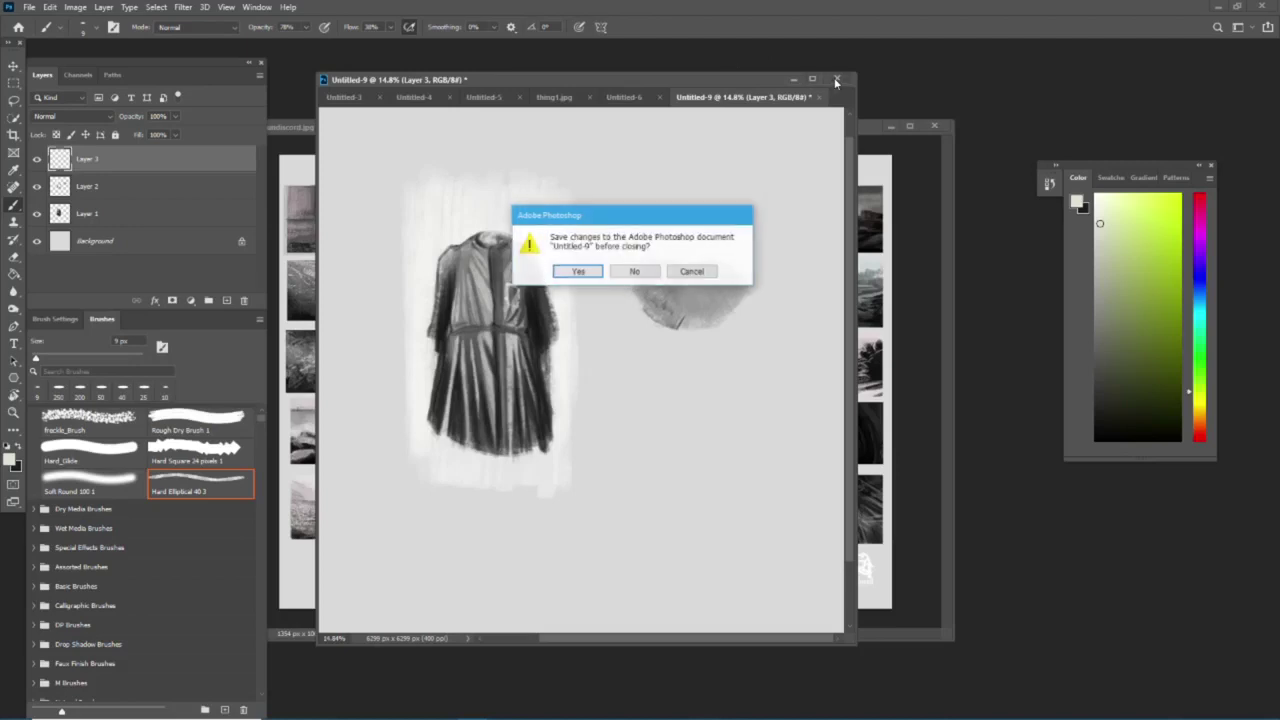
# - Discard changes to all six unsaved documents, close the discord.jpg sheet, and quit Photoshop
pyautogui.click(646, 279)
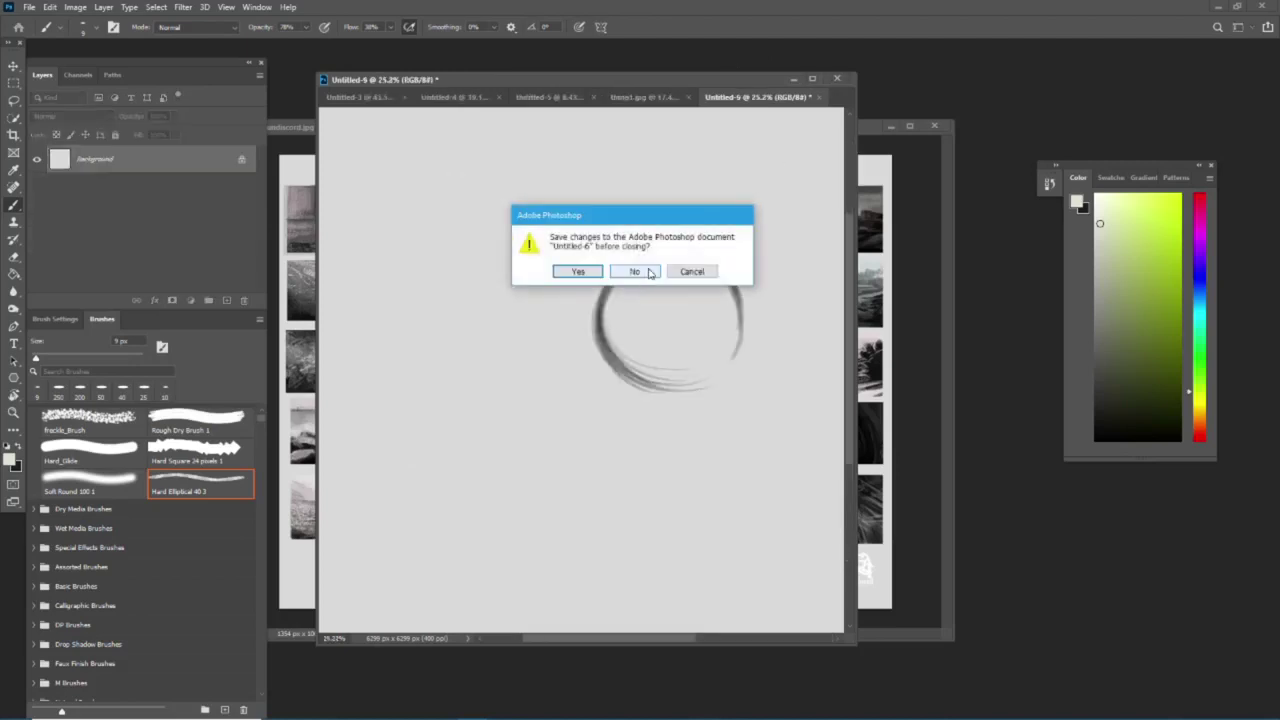
pyautogui.click(648, 275)
pyautogui.click(648, 272)
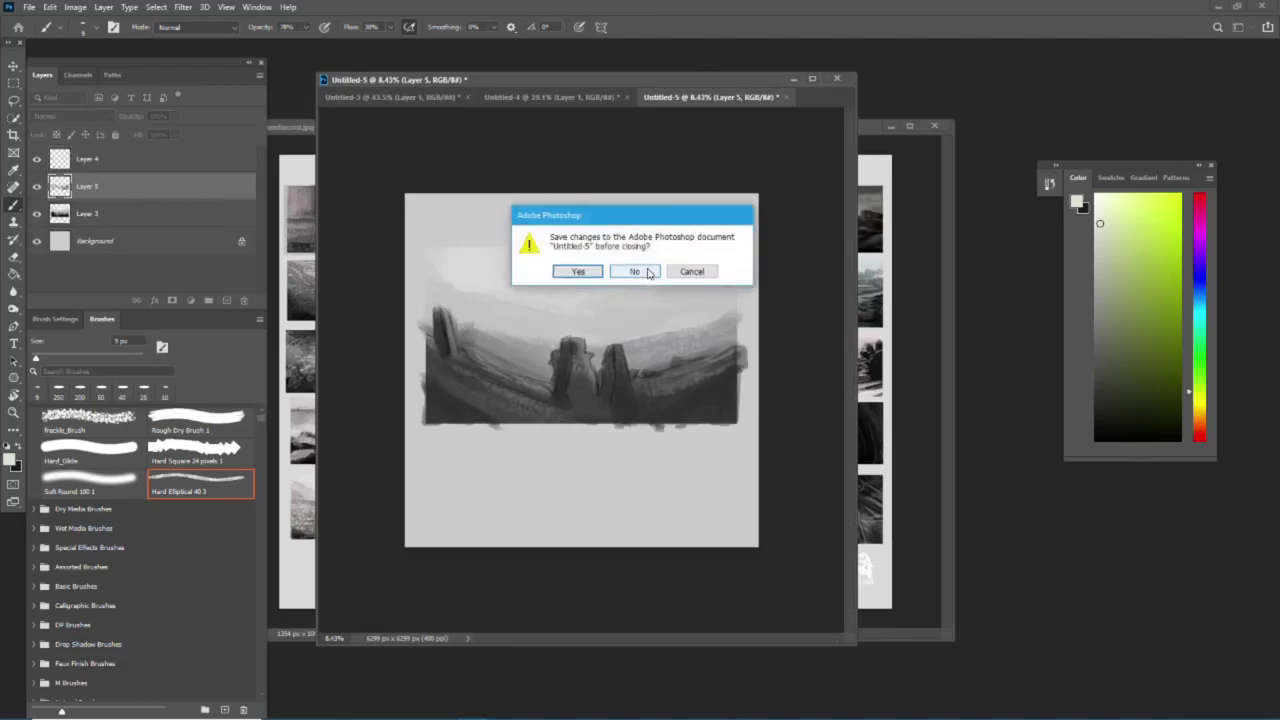
pyautogui.click(647, 272)
pyautogui.click(647, 272)
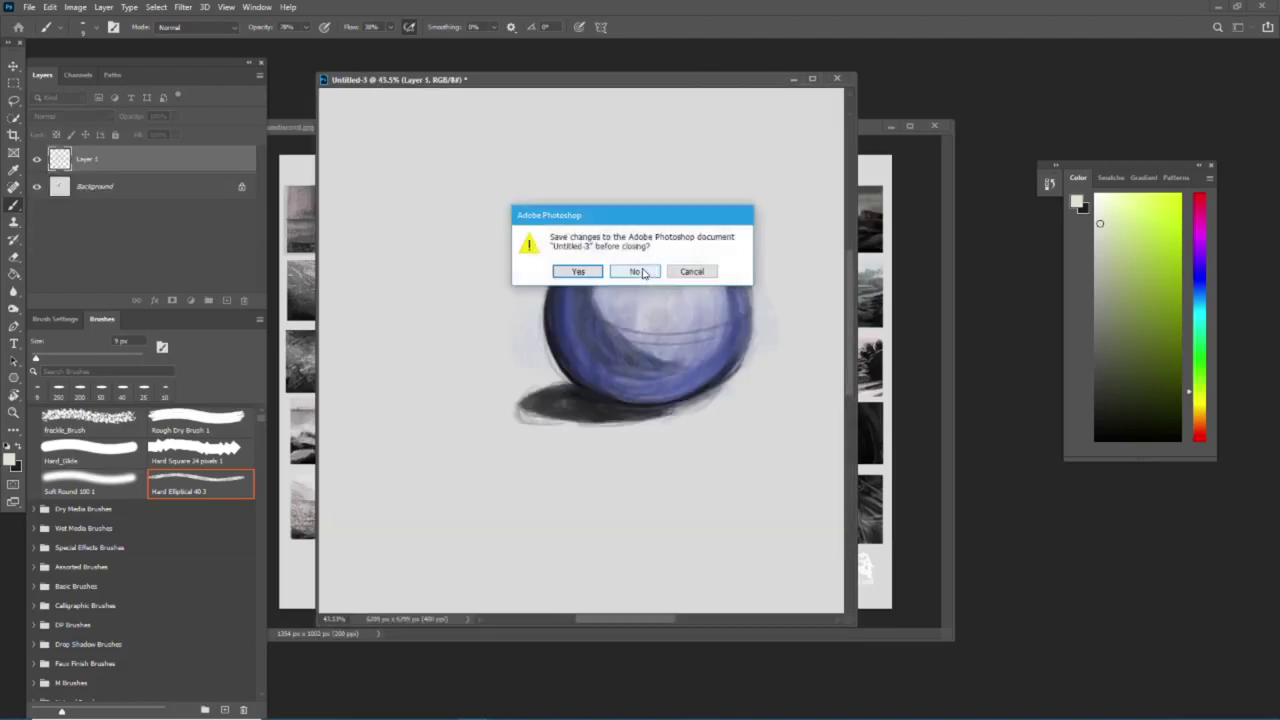
pyautogui.click(646, 272)
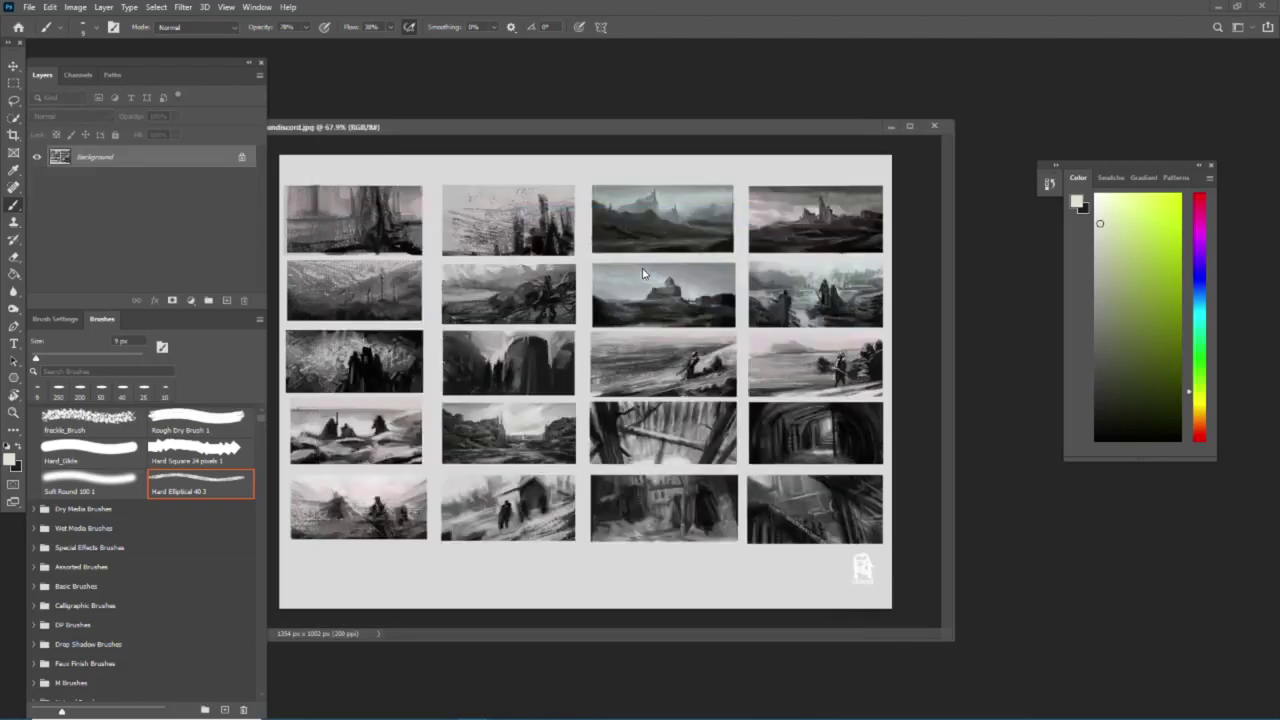
pyautogui.click(934, 126)
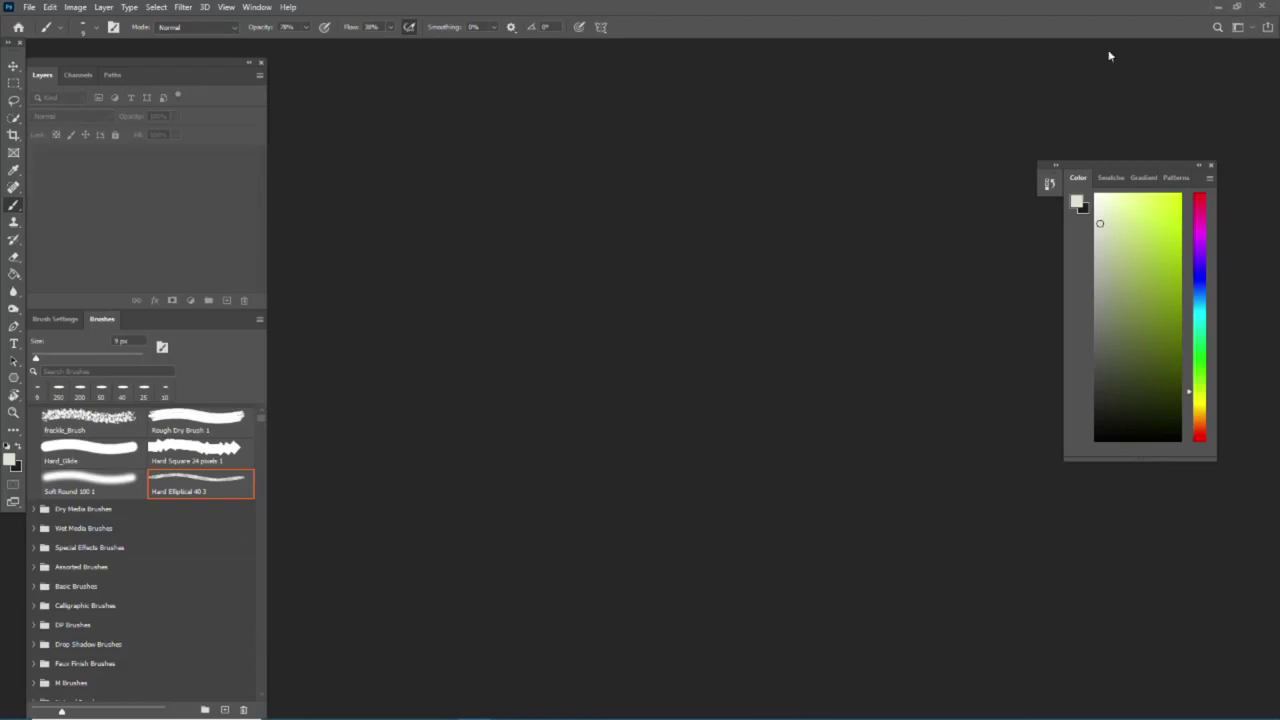
pyautogui.click(1264, 7)
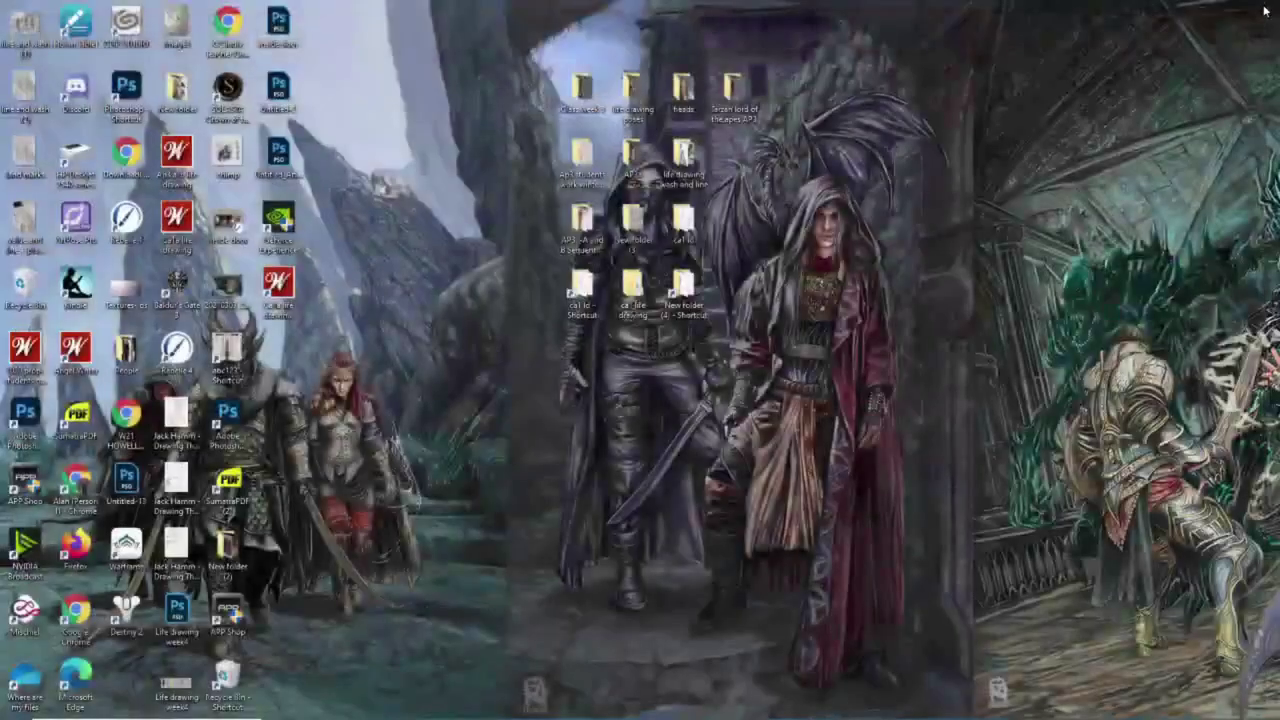